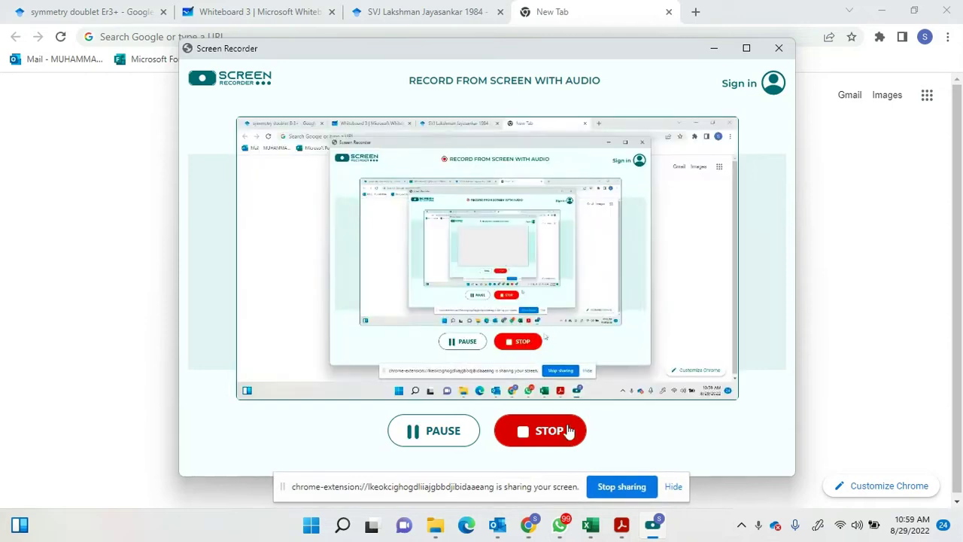
# - Minimize the screen recorder, hide the sharing notice, and switch to the Whiteboard 3 board
pyautogui.click(714, 48)
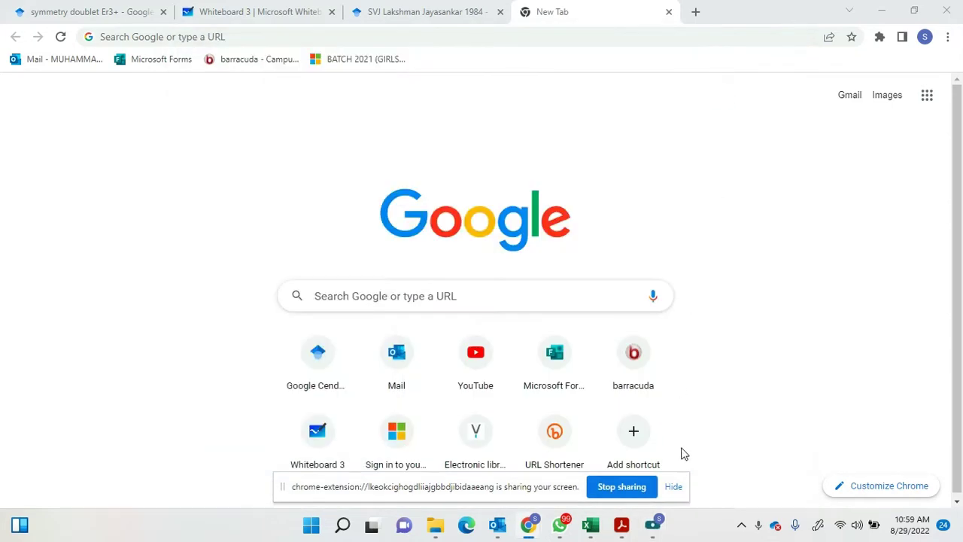
pyautogui.click(675, 487)
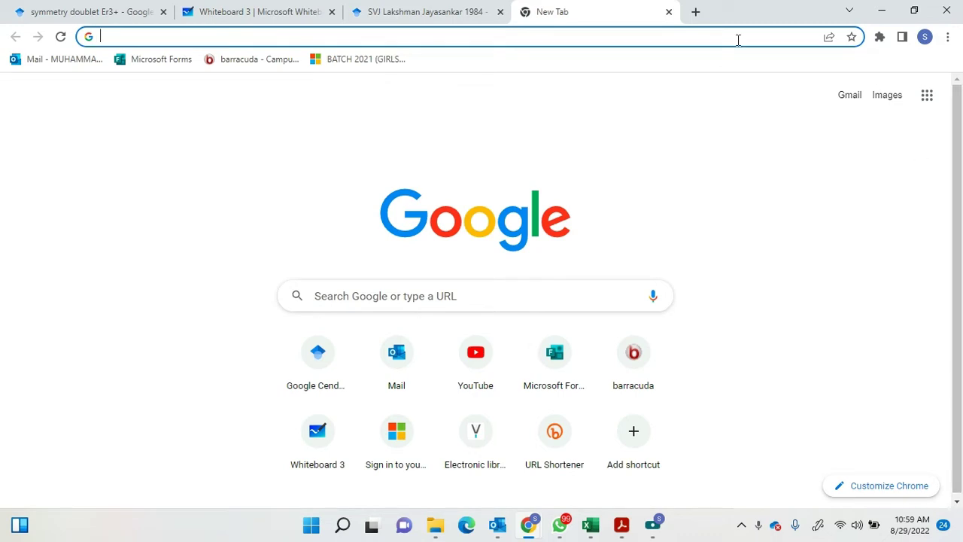
pyautogui.click(282, 9)
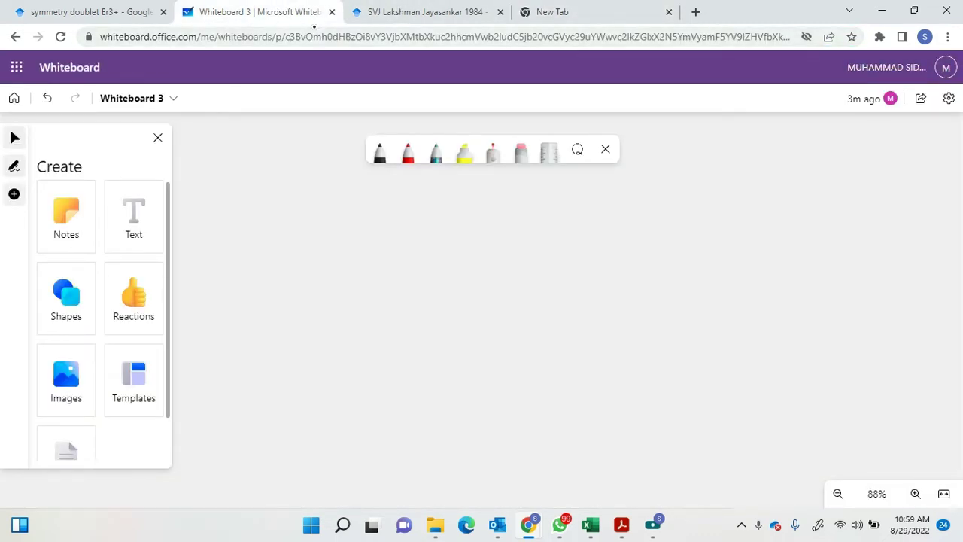
pyautogui.click(379, 152)
pyautogui.moveTo(268, 187)
pyautogui.mouseDown()
pyautogui.moveTo(272, 214)
pyautogui.moveTo(312, 209)
pyautogui.mouseUp()
pyautogui.moveTo(265, 201)
pyautogui.mouseDown()
pyautogui.moveTo(351, 199)
pyautogui.moveTo(377, 210)
pyautogui.mouseUp()
pyautogui.moveTo(354, 202)
pyautogui.mouseDown()
pyautogui.moveTo(412, 204)
pyautogui.moveTo(426, 228)
pyautogui.mouseUp()
pyautogui.moveTo(415, 210)
pyautogui.mouseDown()
pyautogui.moveTo(444, 207)
pyautogui.moveTo(459, 231)
pyautogui.moveTo(486, 227)
pyautogui.mouseUp()
pyautogui.moveTo(499, 205); pyautogui.dragTo(502, 231)
pyautogui.moveTo(535, 197); pyautogui.dragTo(535, 230)
pyautogui.moveTo(540, 208)
pyautogui.mouseDown()
pyautogui.moveTo(575, 230)
pyautogui.moveTo(631, 230)
pyautogui.mouseUp()
pyautogui.moveTo(636, 197); pyautogui.dragTo(659, 222)
pyautogui.moveTo(708, 198)
pyautogui.mouseDown()
pyautogui.moveTo(691, 216)
pyautogui.moveTo(715, 207)
pyautogui.moveTo(733, 234)
pyautogui.moveTo(736, 209)
pyautogui.mouseUp()
pyautogui.moveTo(741, 211)
pyautogui.mouseDown()
pyautogui.moveTo(809, 227)
pyautogui.moveTo(802, 233)
pyautogui.mouseUp()
pyautogui.moveTo(837, 215)
pyautogui.mouseDown()
pyautogui.moveTo(838, 228)
pyautogui.moveTo(842, 220)
pyautogui.mouseUp()
pyautogui.moveTo(855, 208)
pyautogui.mouseDown()
pyautogui.moveTo(876, 225)
pyautogui.moveTo(908, 224)
pyautogui.mouseUp()
pyautogui.moveTo(695, 249)
pyautogui.mouseDown()
pyautogui.moveTo(698, 277)
pyautogui.moveTo(713, 259)
pyautogui.mouseUp()
pyautogui.moveTo(740, 251)
pyautogui.mouseDown()
pyautogui.moveTo(729, 263)
pyautogui.moveTo(761, 263)
pyautogui.mouseUp()
pyautogui.moveTo(767, 259); pyautogui.dragTo(825, 267)
pyautogui.moveTo(843, 249)
pyautogui.mouseDown()
pyautogui.moveTo(846, 270)
pyautogui.moveTo(865, 253)
pyautogui.mouseUp()
pyautogui.moveTo(852, 263); pyautogui.dragTo(888, 267)
pyautogui.moveTo(891, 256); pyautogui.dragTo(908, 268)
pyautogui.moveTo(354, 262); pyautogui.dragTo(363, 295)
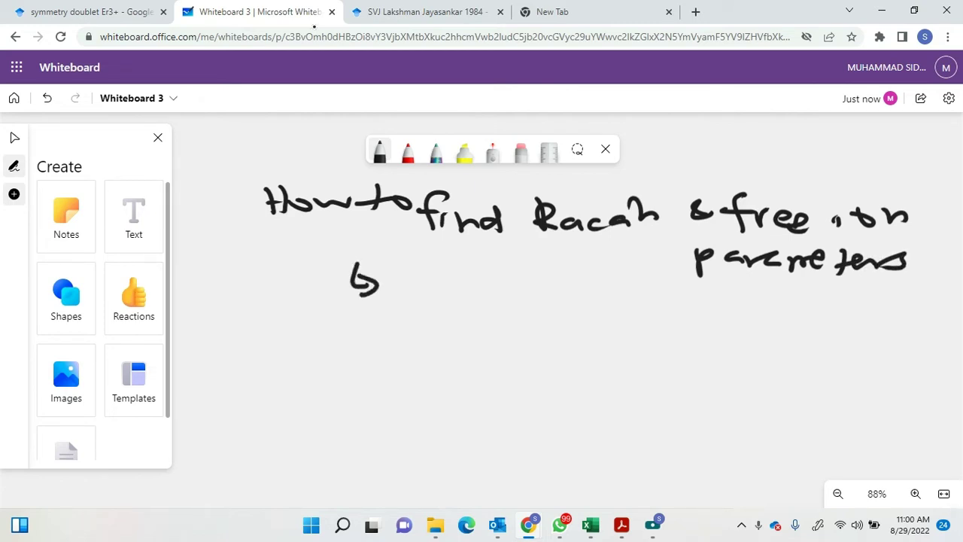
pyautogui.moveTo(412, 273)
pyautogui.mouseDown()
pyautogui.moveTo(399, 315)
pyautogui.moveTo(414, 280)
pyautogui.moveTo(389, 317)
pyautogui.mouseUp()
pyautogui.moveTo(420, 283)
pyautogui.mouseDown()
pyautogui.moveTo(413, 310)
pyautogui.moveTo(444, 304)
pyautogui.mouseUp()
pyautogui.click(464, 295)
pyautogui.moveTo(433, 300); pyautogui.dragTo(499, 307)
pyautogui.moveTo(497, 297); pyautogui.dragTo(519, 313)
pyautogui.moveTo(546, 286)
pyautogui.mouseDown()
pyautogui.moveTo(543, 311)
pyautogui.moveTo(554, 298)
pyautogui.mouseUp()
pyautogui.moveTo(558, 298); pyautogui.dragTo(732, 316)
pyautogui.click(621, 297)
pyautogui.moveTo(724, 304)
pyautogui.mouseDown()
pyautogui.moveTo(721, 336)
pyautogui.moveTo(748, 313)
pyautogui.mouseUp()
pyautogui.moveTo(755, 306)
pyautogui.mouseDown()
pyautogui.moveTo(764, 321)
pyautogui.moveTo(807, 316)
pyautogui.mouseUp()
pyautogui.click(805, 308)
pyautogui.moveTo(808, 311); pyautogui.dragTo(837, 324)
pyautogui.moveTo(842, 310)
pyautogui.mouseDown()
pyautogui.moveTo(845, 323)
pyautogui.moveTo(873, 322)
pyautogui.mouseUp()
pyautogui.moveTo(873, 311); pyautogui.dragTo(905, 323)
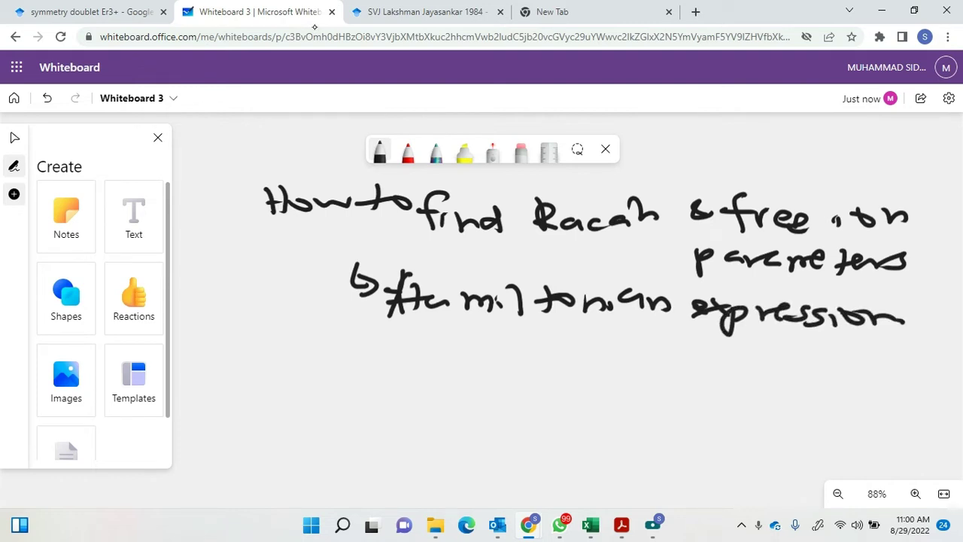
pyautogui.moveTo(587, 334); pyautogui.dragTo(587, 360)
pyautogui.moveTo(600, 349)
pyautogui.mouseDown()
pyautogui.moveTo(572, 368)
pyautogui.moveTo(554, 353)
pyautogui.mouseUp()
pyautogui.moveTo(528, 375)
pyautogui.mouseDown()
pyautogui.moveTo(547, 376)
pyautogui.moveTo(515, 412)
pyautogui.mouseUp()
pyautogui.moveTo(501, 412)
pyautogui.mouseDown()
pyautogui.moveTo(547, 411)
pyautogui.moveTo(575, 394)
pyautogui.mouseUp()
pyautogui.moveTo(593, 387)
pyautogui.mouseDown()
pyautogui.moveTo(606, 381)
pyautogui.moveTo(608, 408)
pyautogui.moveTo(644, 399)
pyautogui.mouseUp()
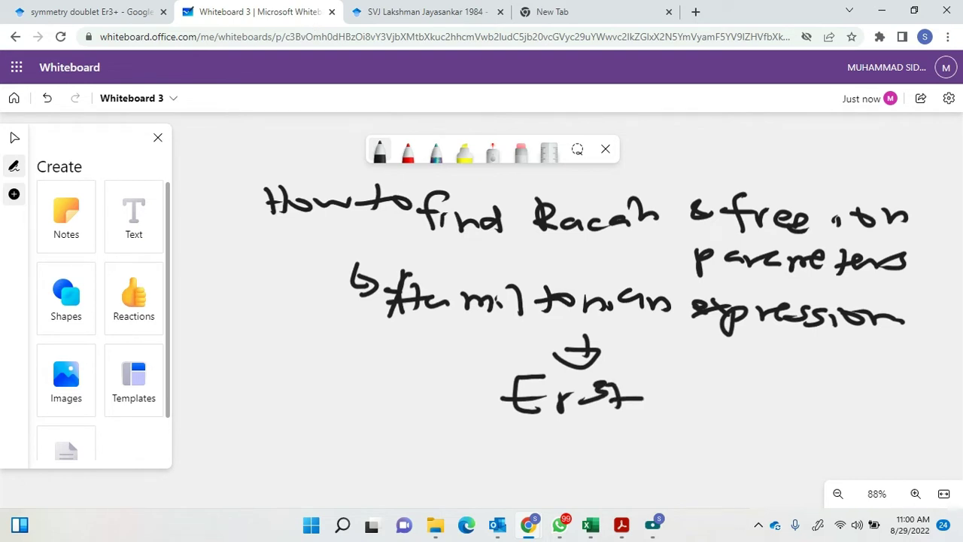
pyautogui.moveTo(711, 197)
pyautogui.mouseDown()
pyautogui.moveTo(469, 205)
pyautogui.moveTo(676, 217)
pyautogui.mouseUp()
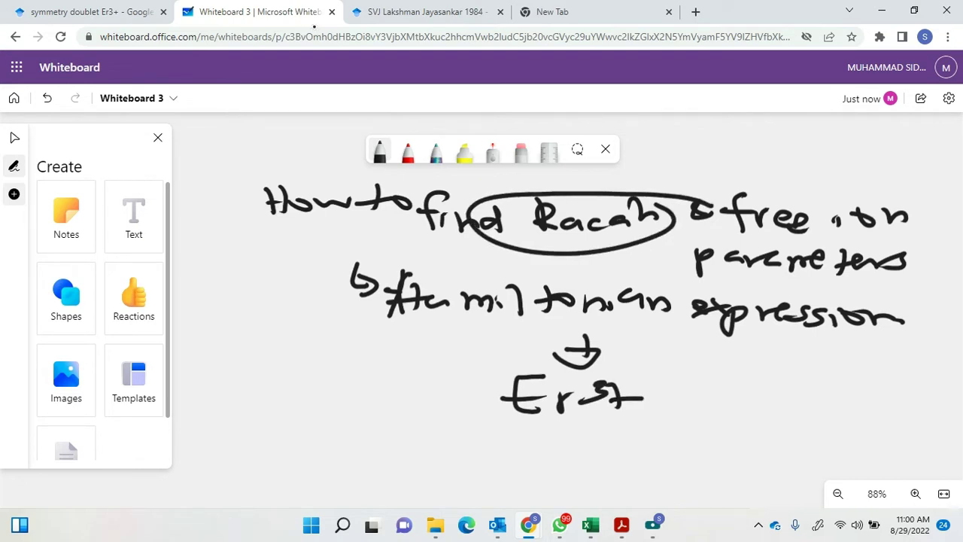
pyautogui.moveTo(916, 204)
pyautogui.mouseDown()
pyautogui.moveTo(707, 197)
pyautogui.moveTo(933, 225)
pyautogui.moveTo(918, 202)
pyautogui.mouseUp()
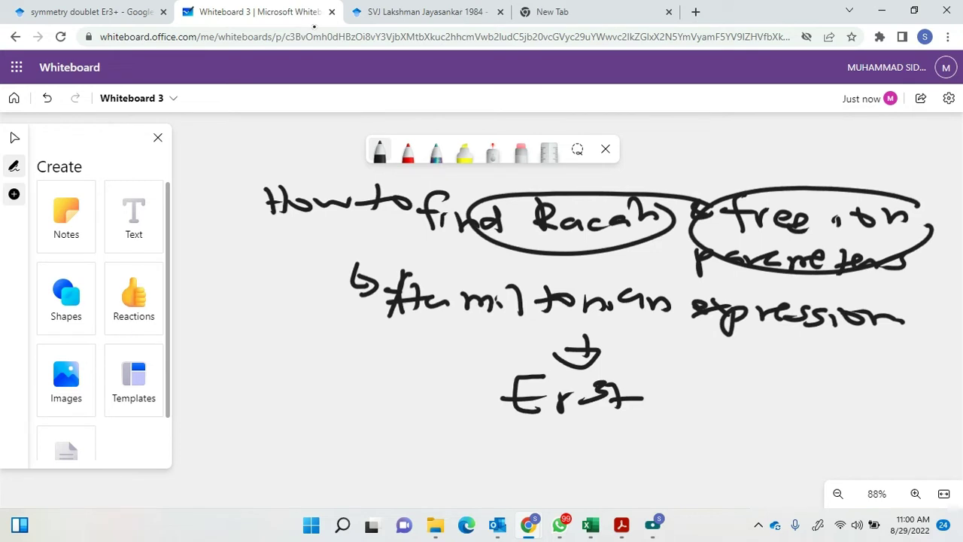
pyautogui.moveTo(687, 172); pyautogui.dragTo(636, 193)
pyautogui.rightClick(333, 293)
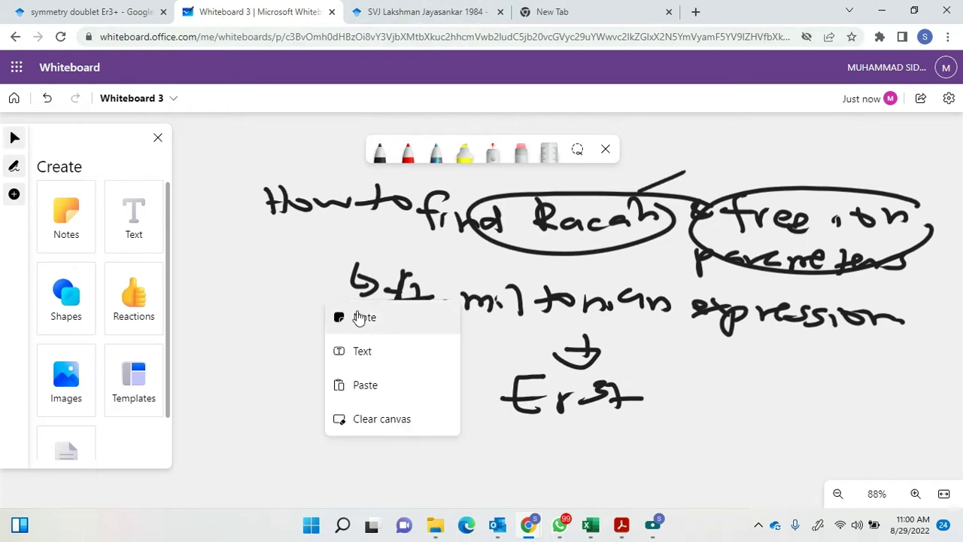
pyautogui.click(387, 415)
pyautogui.click(509, 312)
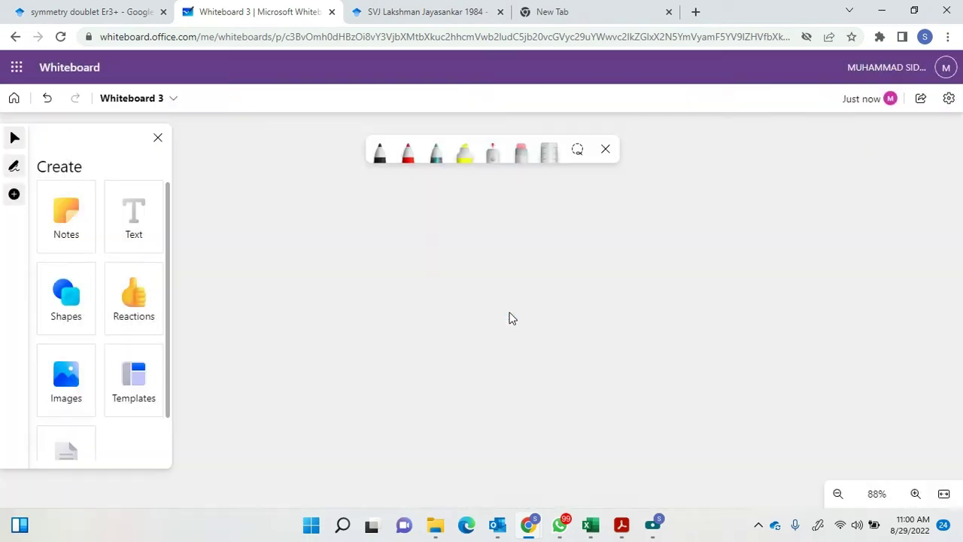
# - Bring lakshman1984.pdf forward and scroll to page 2, selecting 'Racah' beside equation (1b)
pyautogui.click(441, 12)
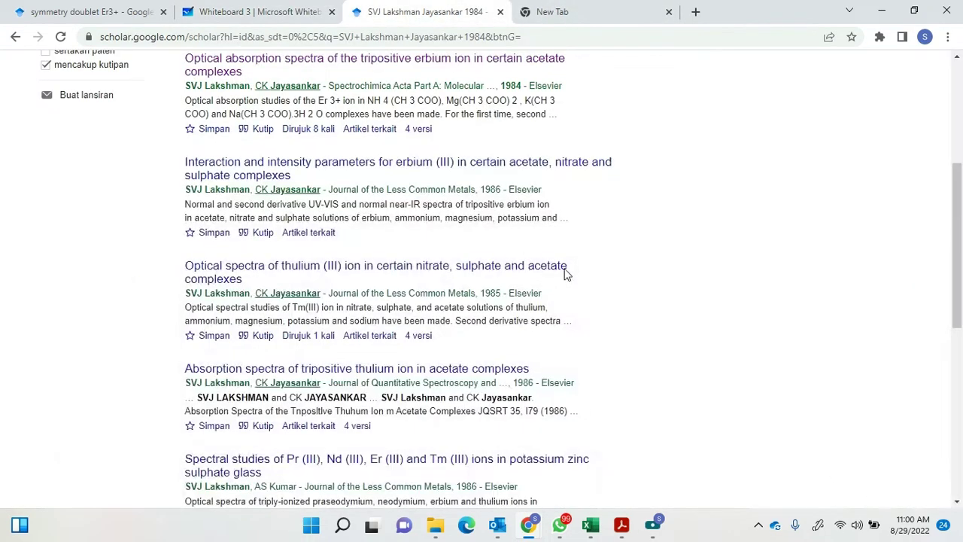
pyautogui.click(622, 524)
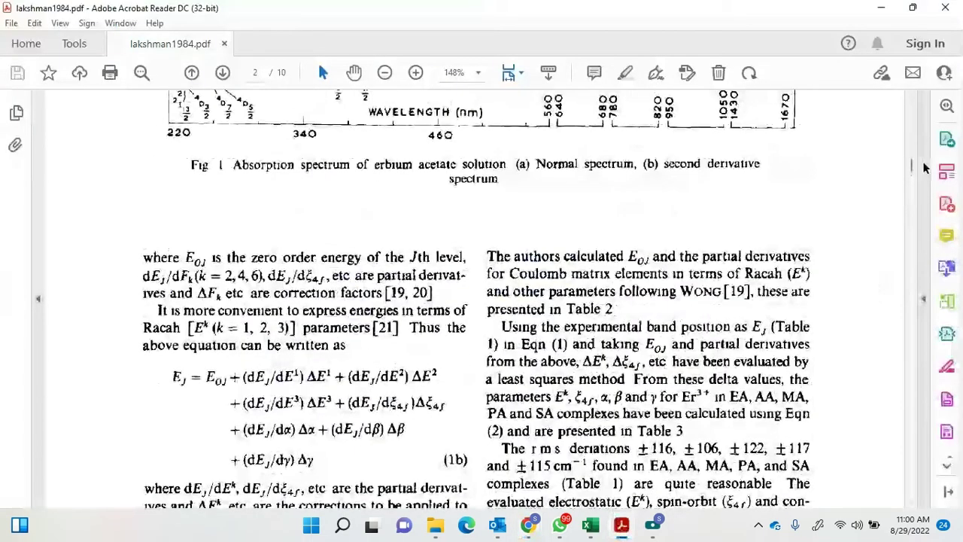
pyautogui.scroll(15, 442, 249)
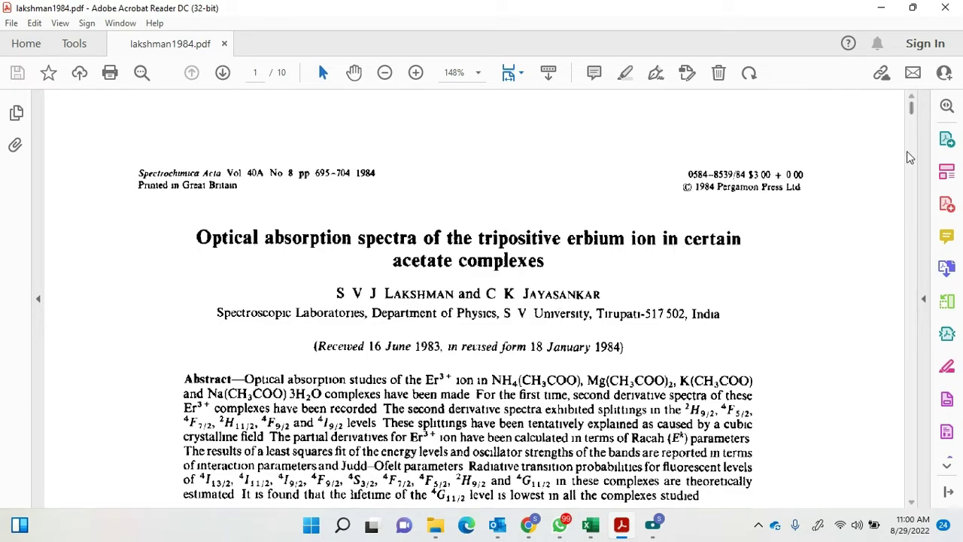
pyautogui.moveTo(912, 107); pyautogui.dragTo(911, 179)
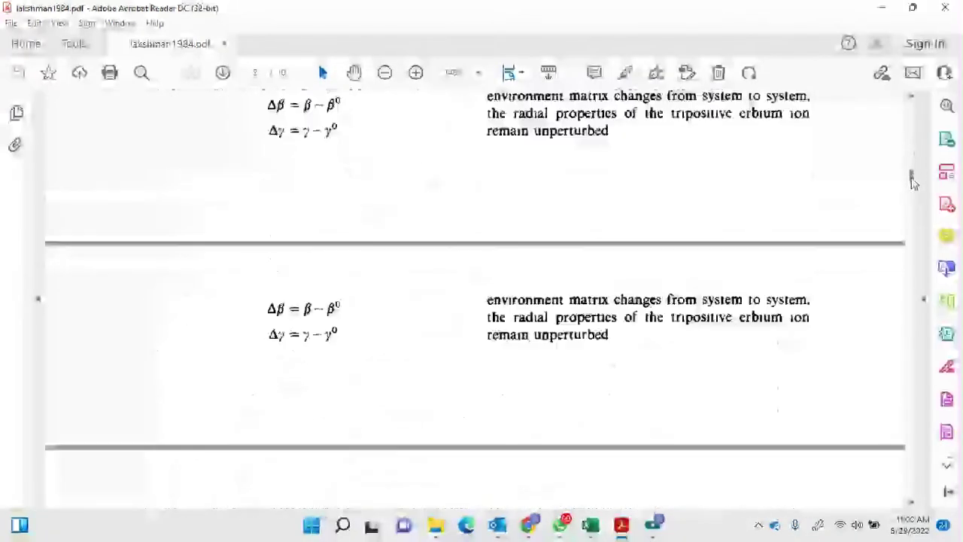
pyautogui.scroll(5, 464, 197)
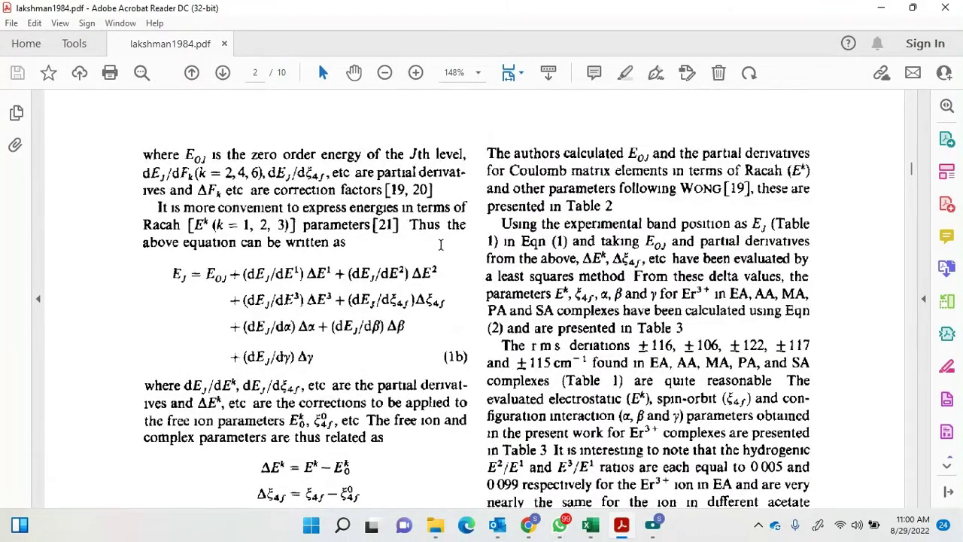
pyautogui.scroll(6, 488, 294)
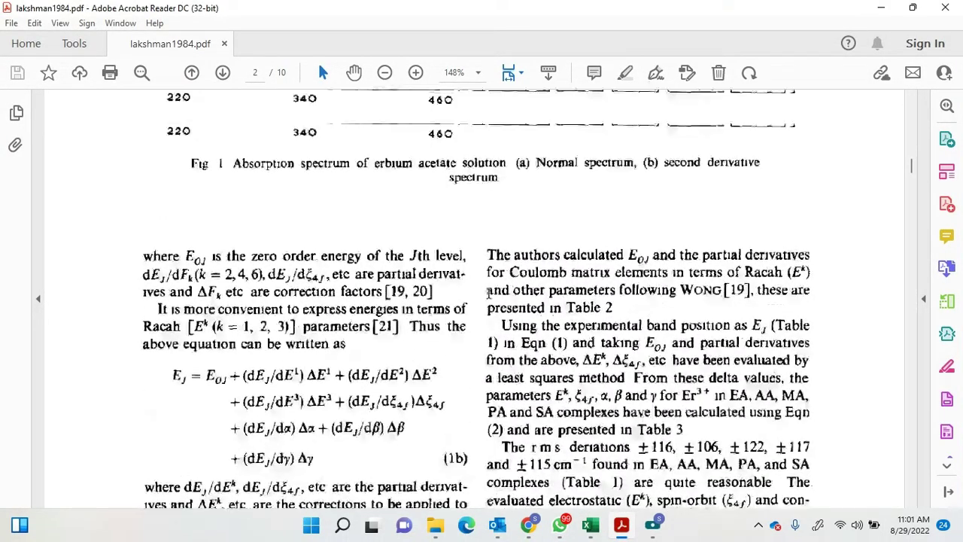
pyautogui.scroll(-2, 489, 294)
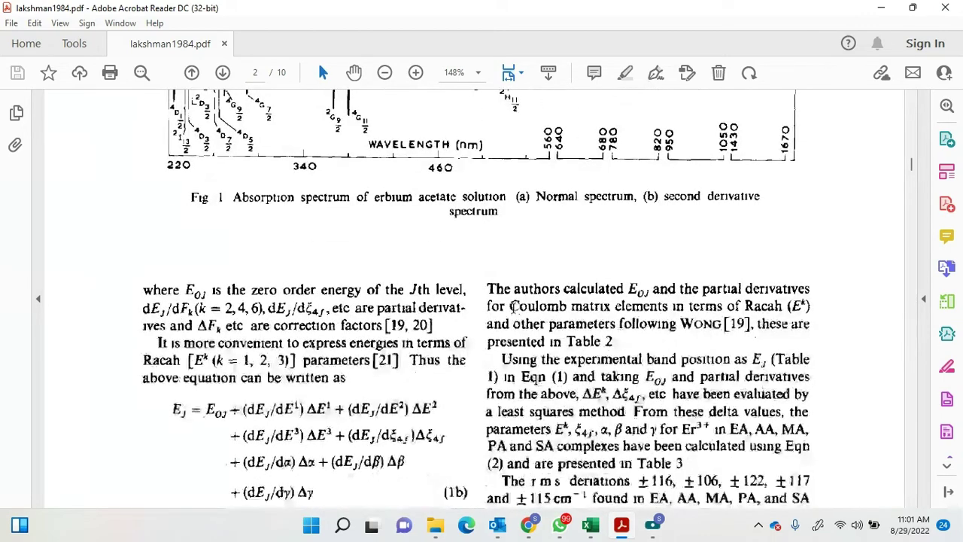
pyautogui.scroll(10, 512, 306)
pyautogui.scroll(-10, 624, 275)
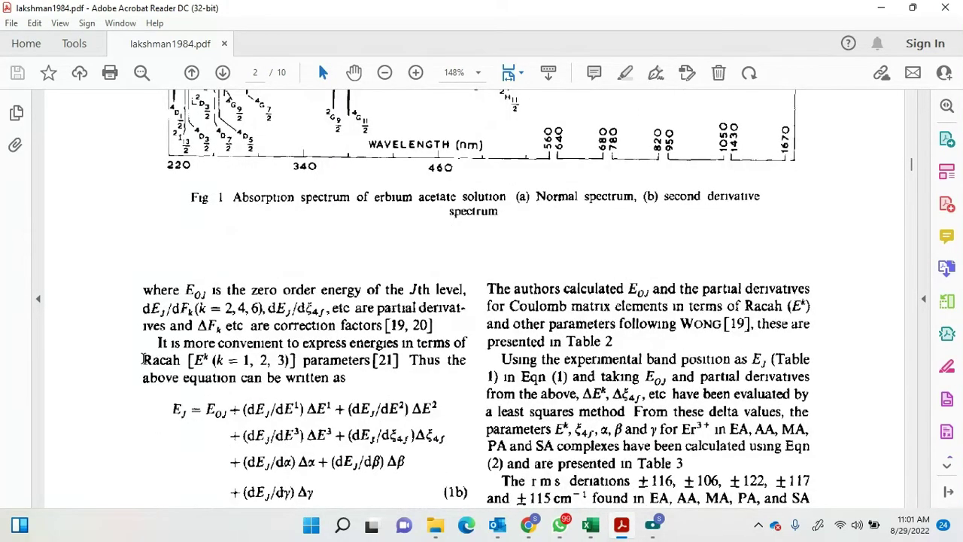
pyautogui.moveTo(143, 360); pyautogui.dragTo(187, 361)
pyautogui.scroll(-6, 342, 359)
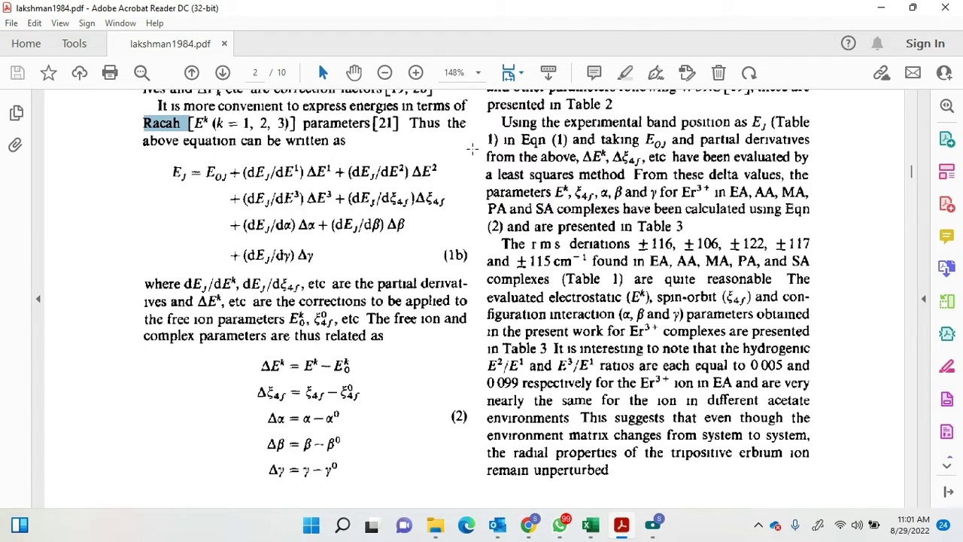
# - Search the paper for 'spin-orbit', select the match, then scroll to Table 2 on page 6
pyautogui.hotkey('ctrl', 'f')
pyautogui.write('spin-orbi')
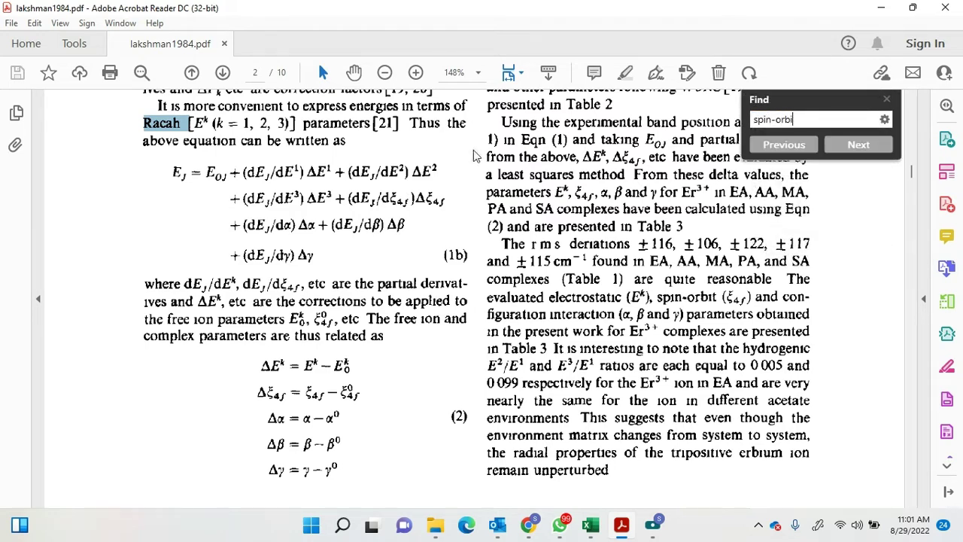
pyautogui.write('t')
pyautogui.press('Return')
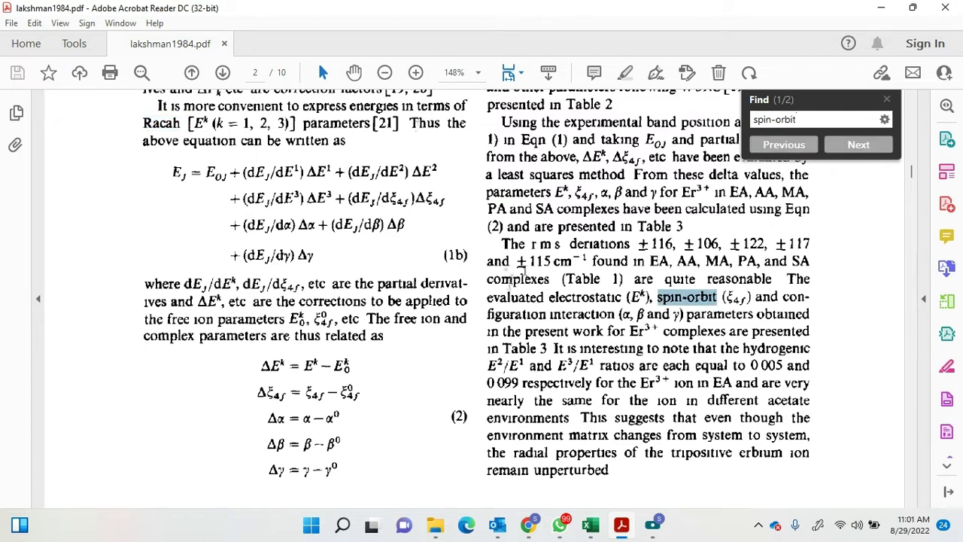
pyautogui.moveTo(624, 299); pyautogui.dragTo(486, 298)
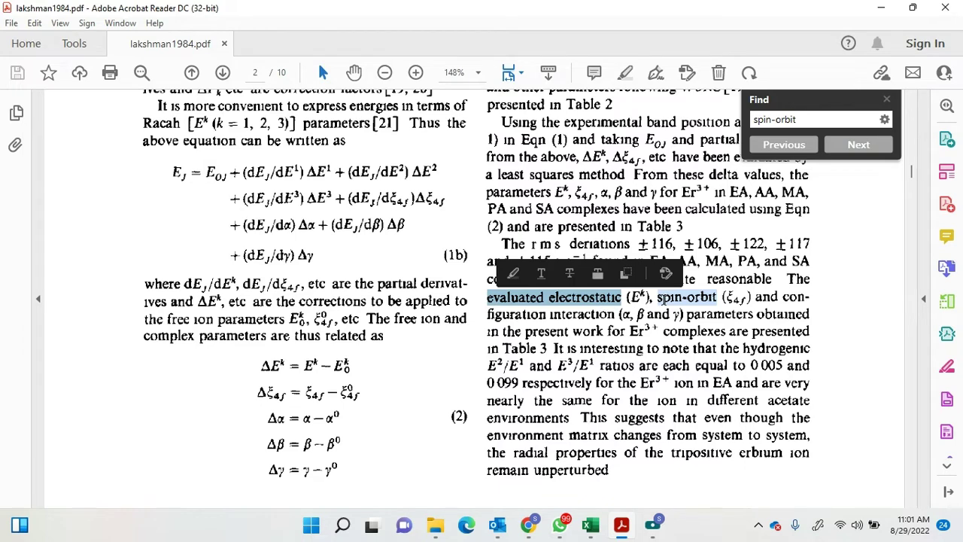
pyautogui.moveTo(654, 299); pyautogui.dragTo(717, 299)
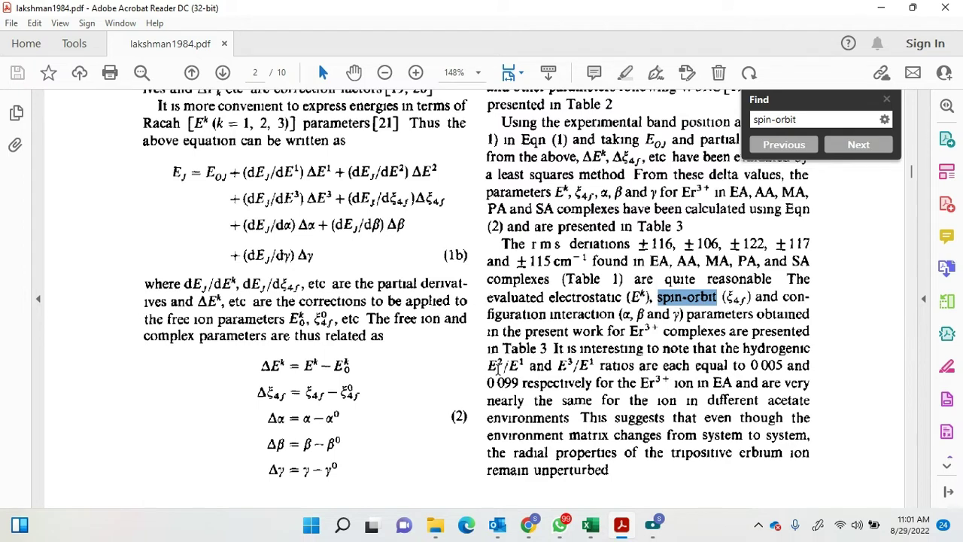
pyautogui.scroll(1, 338, 367)
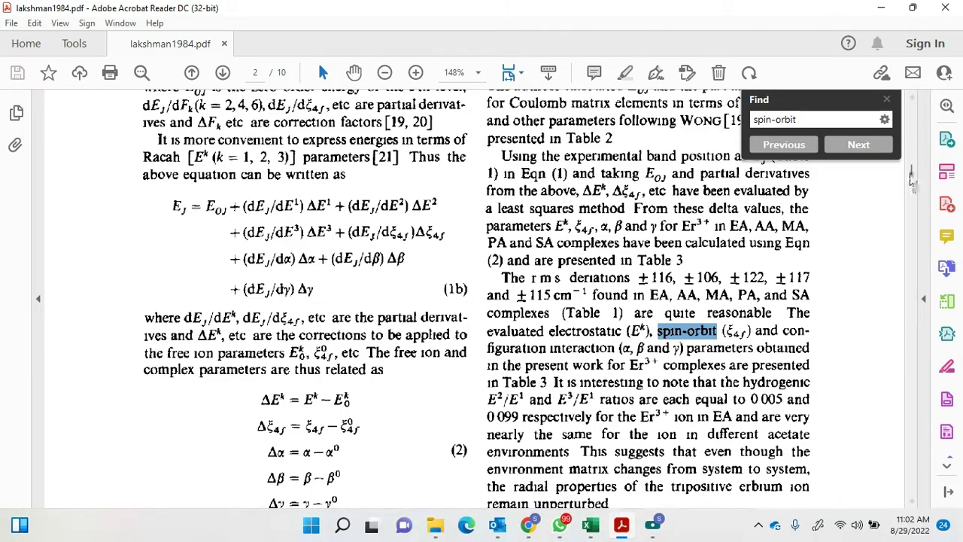
pyautogui.moveTo(912, 178); pyautogui.dragTo(911, 308)
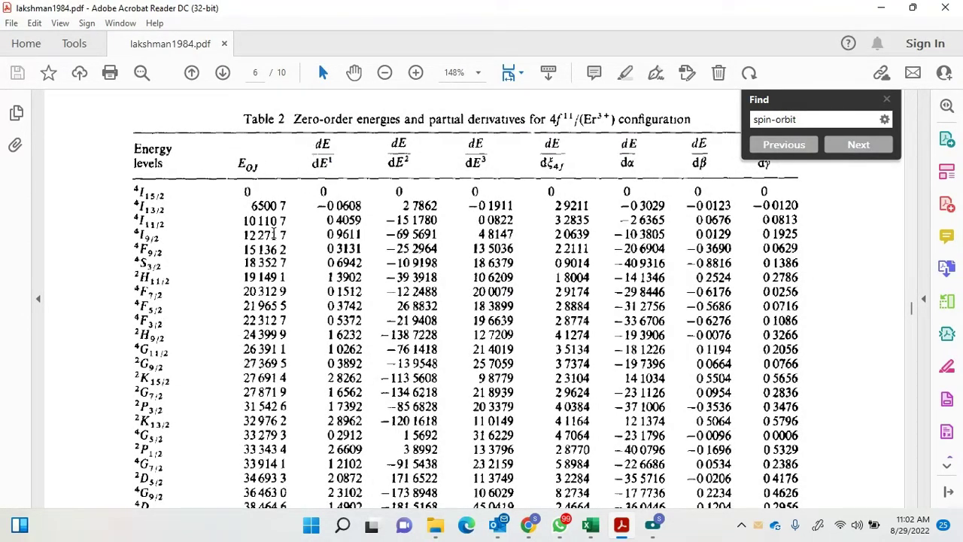
# - Select the free-ion terms in the ΔEk, Δξ4f and Δα correction equations
pyautogui.moveTo(910, 309); pyautogui.dragTo(916, 175)
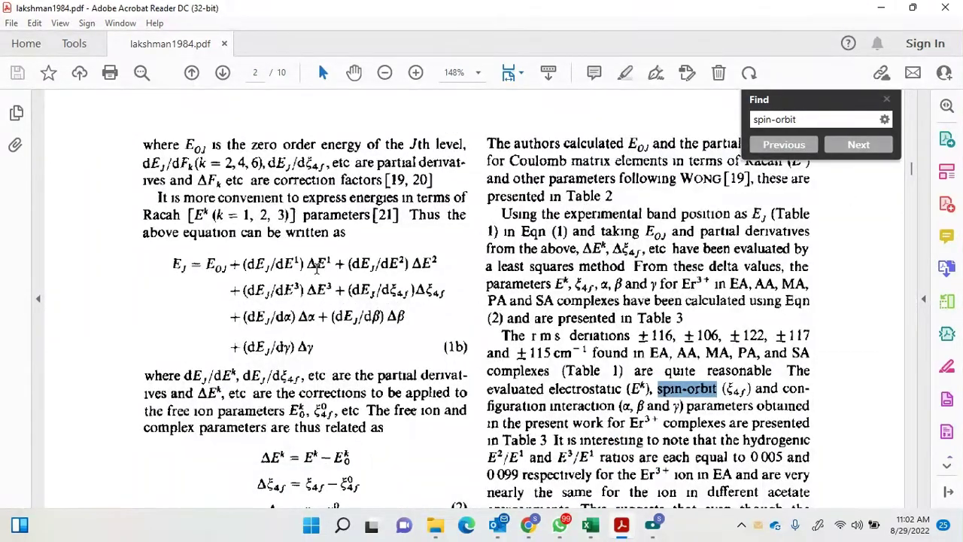
pyautogui.scroll(-2, 328, 334)
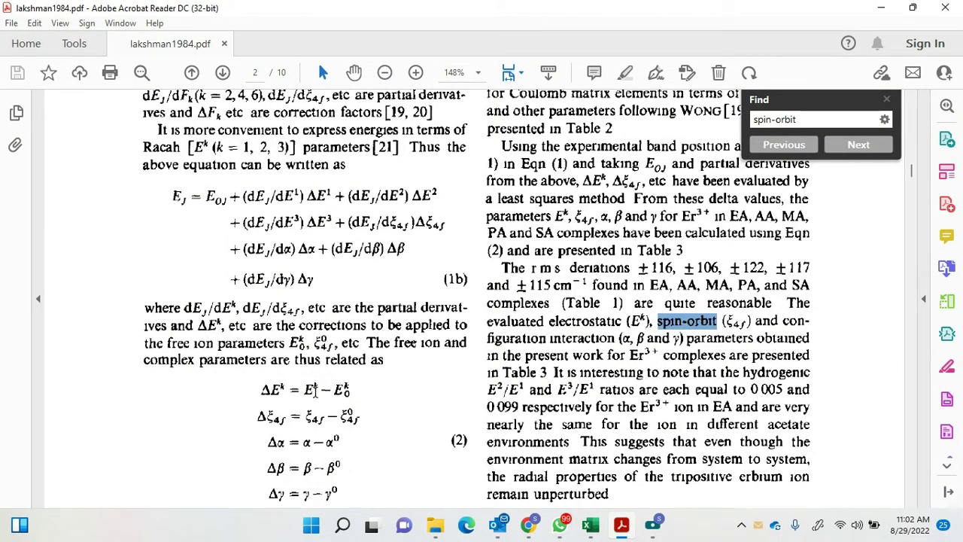
pyautogui.scroll(-2, 316, 387)
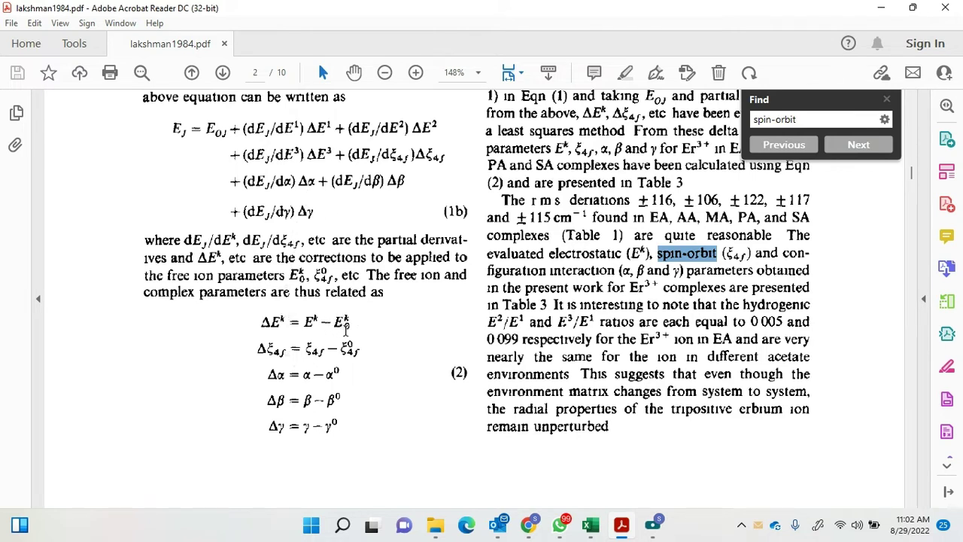
pyautogui.doubleClick(342, 322)
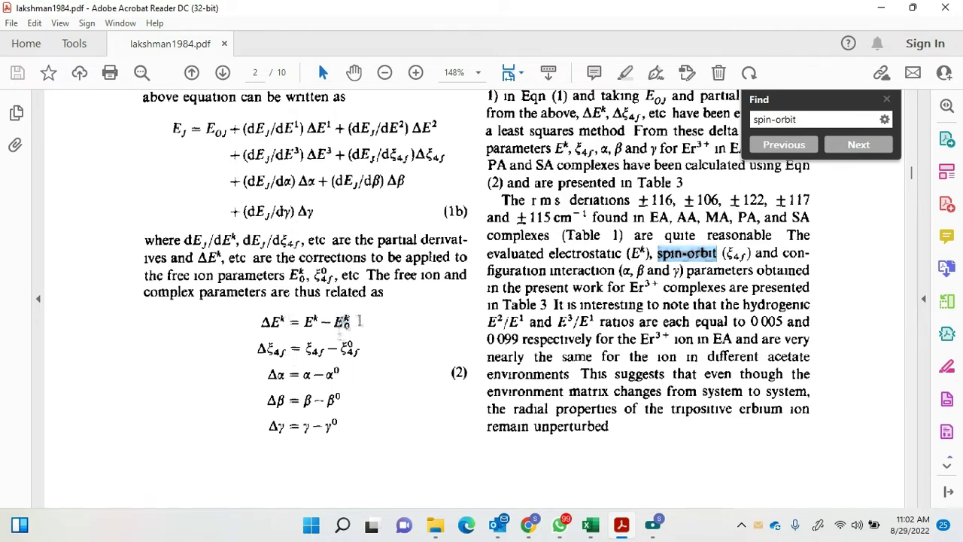
pyautogui.moveTo(341, 348); pyautogui.dragTo(269, 374)
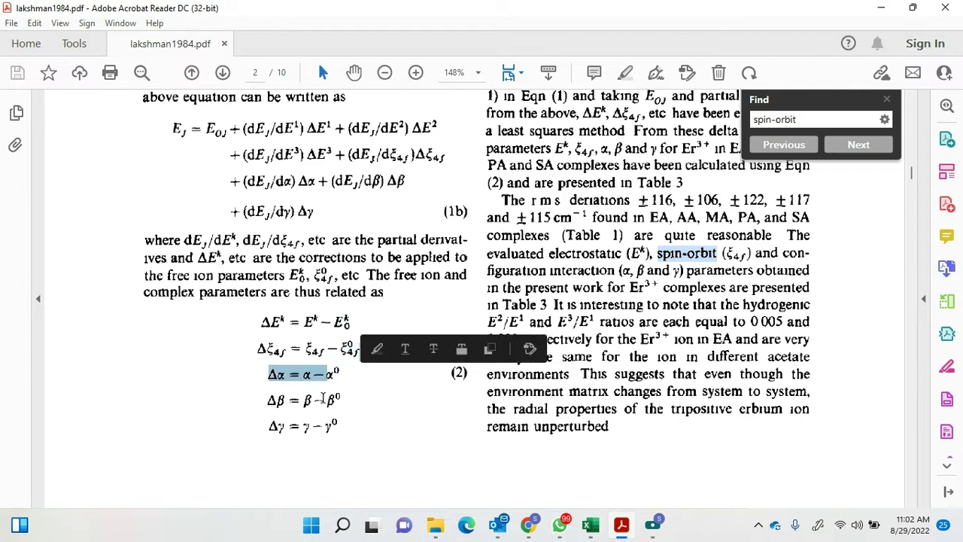
pyautogui.moveTo(324, 398); pyautogui.dragTo(343, 403)
pyautogui.moveTo(322, 428); pyautogui.dragTo(340, 428)
# - Select the Free ion parameter values line above Table 3, deselect, and scroll back to page 2
pyautogui.scroll(-6, 787, 380)
pyautogui.scroll(-7, 778, 388)
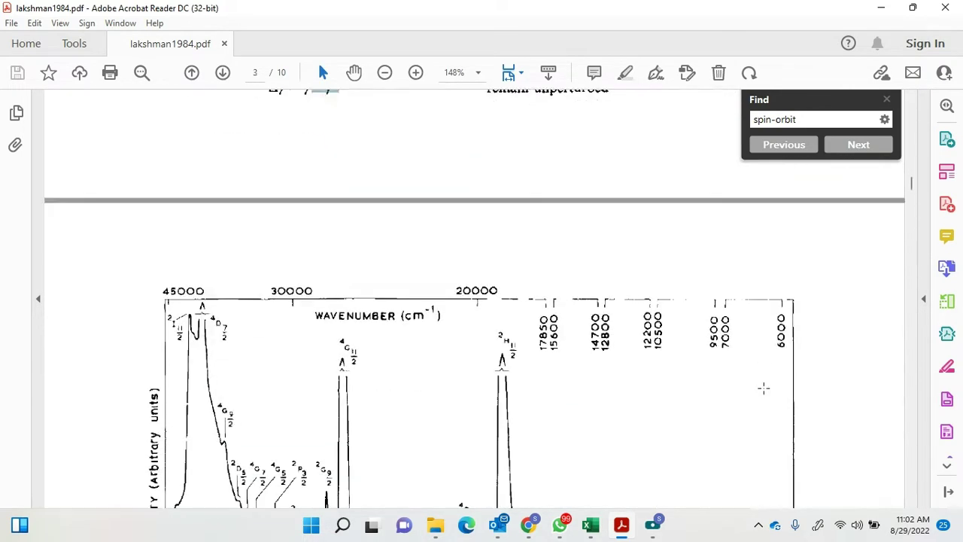
pyautogui.moveTo(912, 192); pyautogui.dragTo(912, 324)
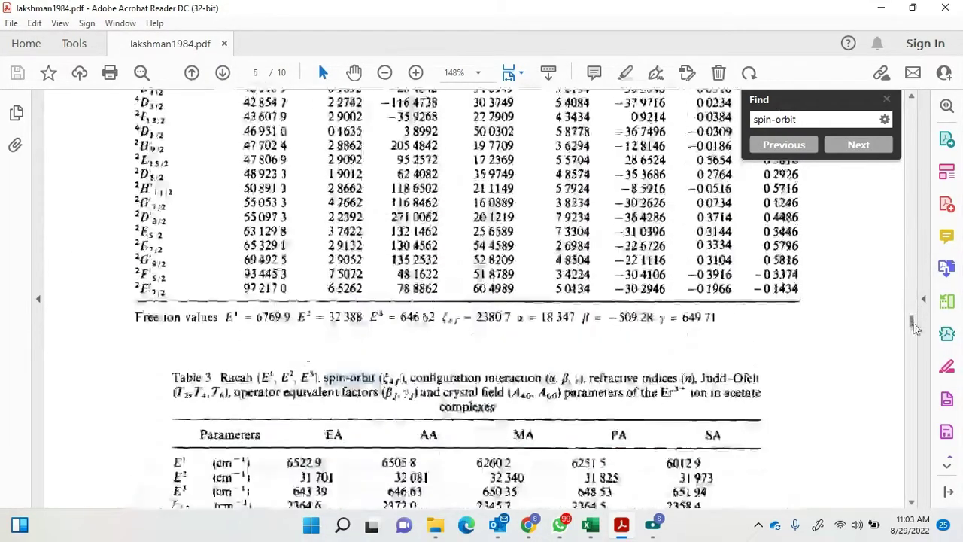
pyautogui.moveTo(257, 317); pyautogui.dragTo(580, 319)
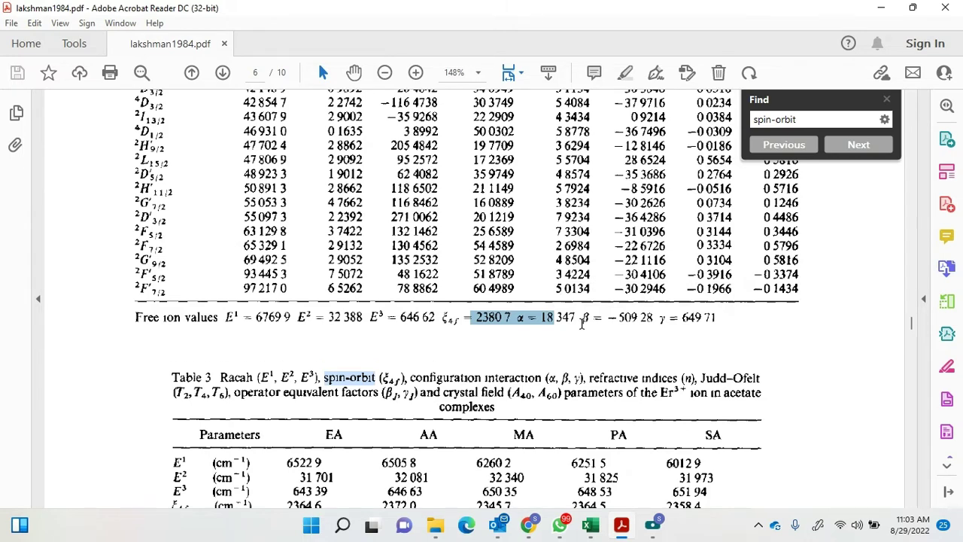
pyautogui.click(510, 322)
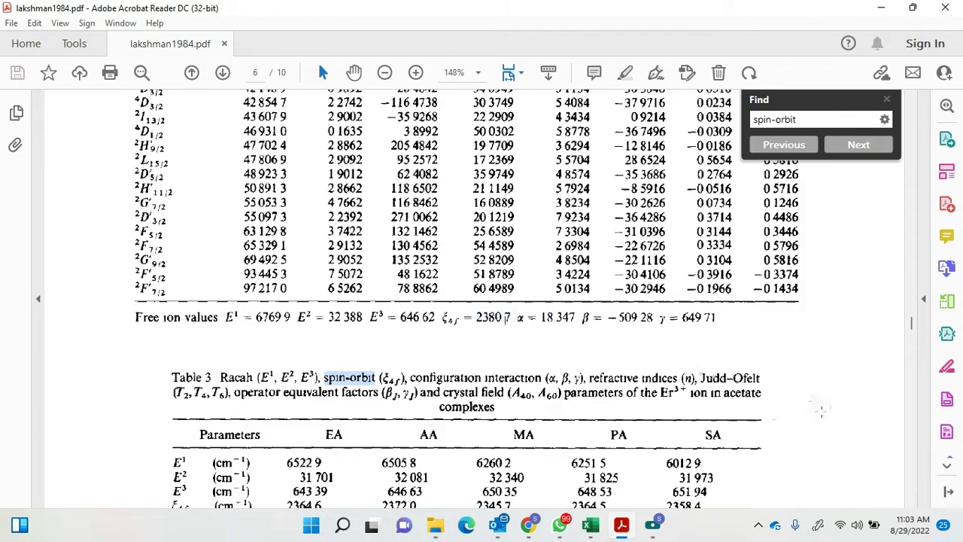
pyautogui.moveTo(912, 325); pyautogui.dragTo(899, 183)
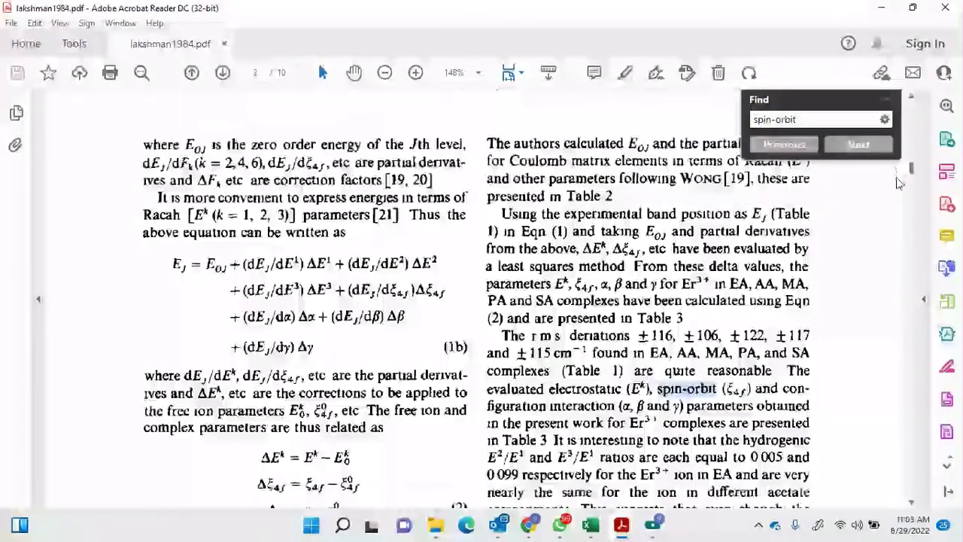
# - Select the ΔE^k through Δγ correction terms in equation (2), then deselect
pyautogui.scroll(-4, 421, 230)
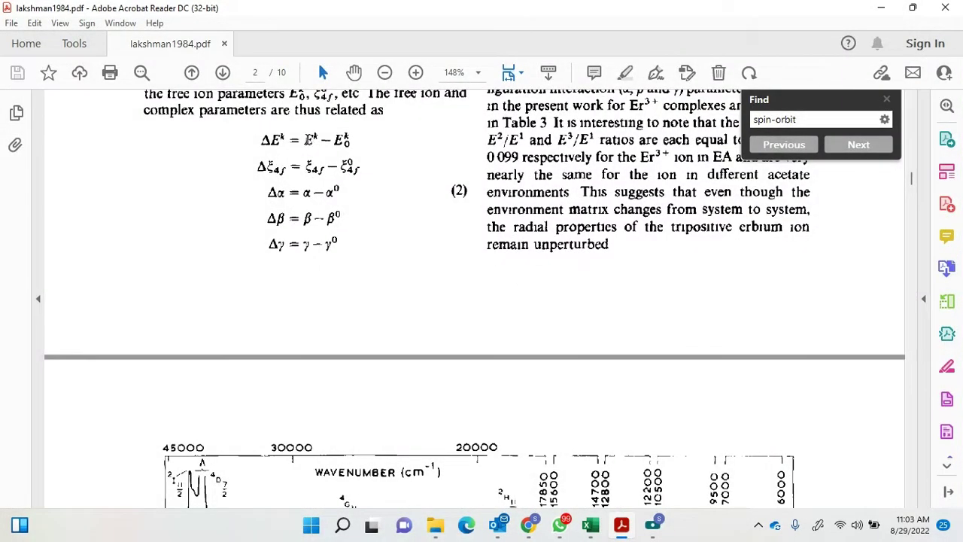
pyautogui.scroll(1, 280, 144)
pyautogui.moveTo(260, 240); pyautogui.dragTo(289, 242)
pyautogui.moveTo(256, 270); pyautogui.dragTo(291, 345)
pyautogui.scroll(1, 299, 337)
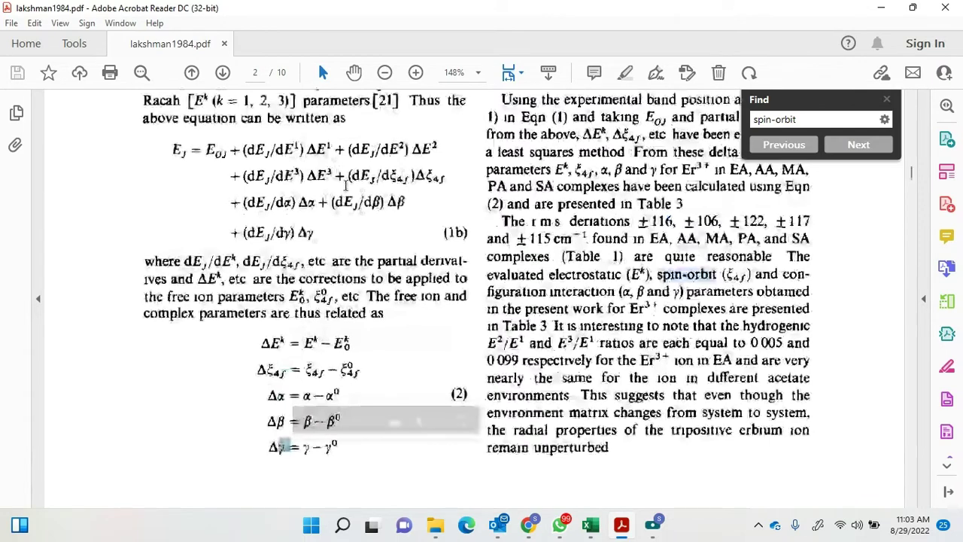
pyautogui.click(317, 344)
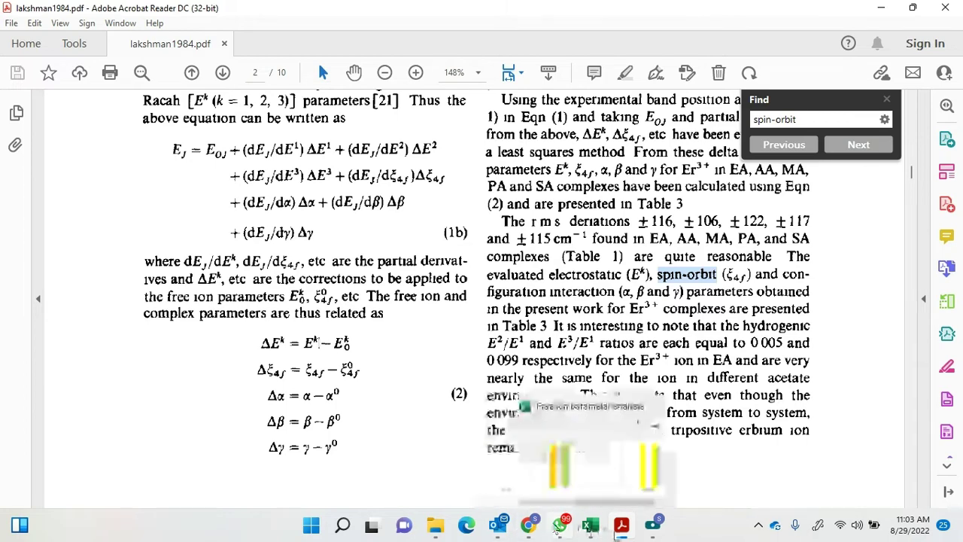
# - Bring the Google Scholar results window forward in Chrome
pyautogui.moveTo(529, 525)
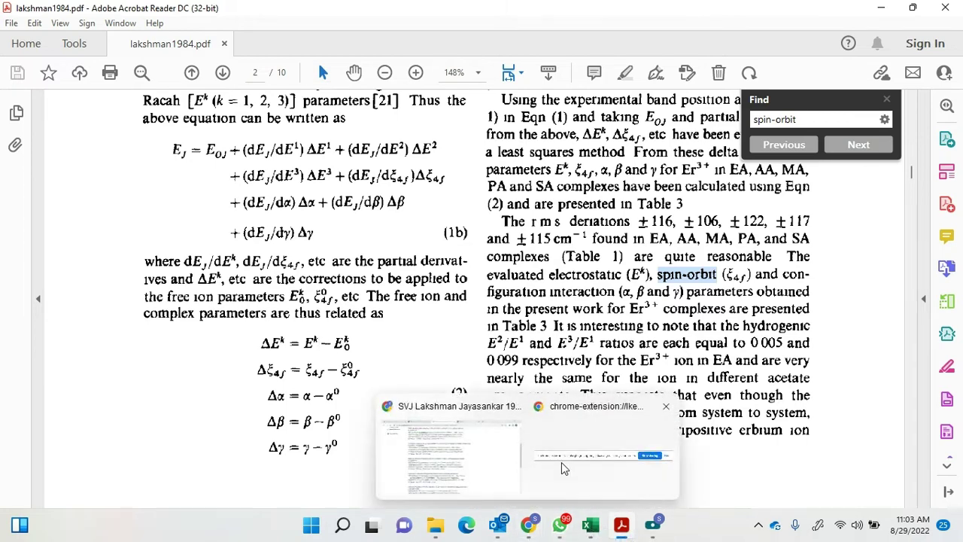
pyautogui.click(632, 440)
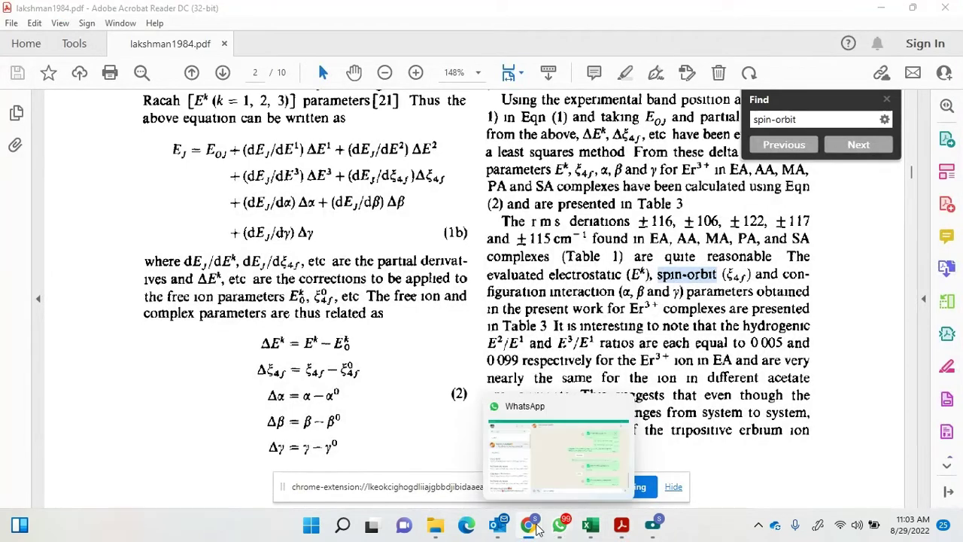
pyautogui.moveTo(529, 524)
pyautogui.click(511, 482)
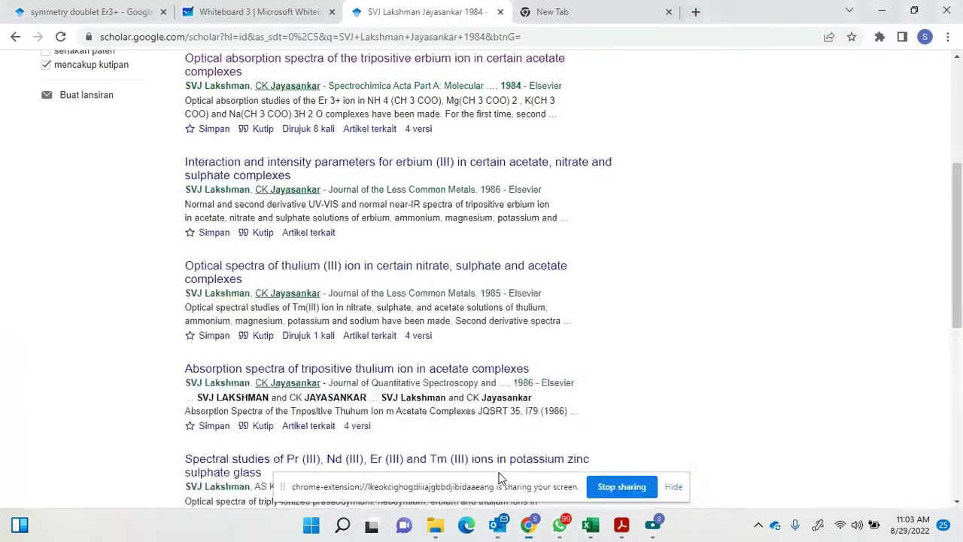
# - On Whiteboard 3, handwrite in black ink '① solve taylor expansion →'
pyautogui.click(279, 12)
pyautogui.click(382, 162)
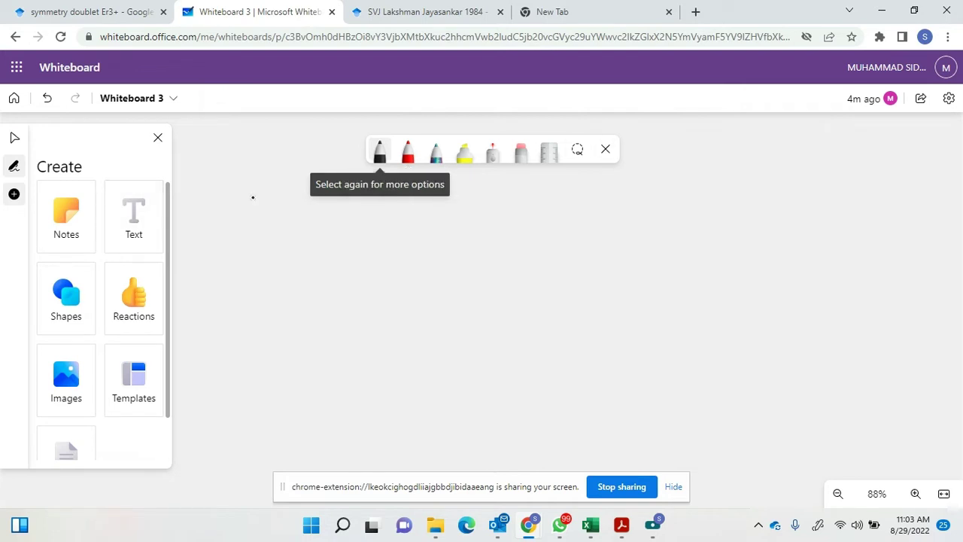
pyautogui.click(203, 178)
pyautogui.moveTo(216, 182)
pyautogui.mouseDown()
pyautogui.moveTo(220, 203)
pyautogui.moveTo(269, 200)
pyautogui.moveTo(280, 186)
pyautogui.mouseUp()
pyautogui.moveTo(285, 192); pyautogui.dragTo(334, 179)
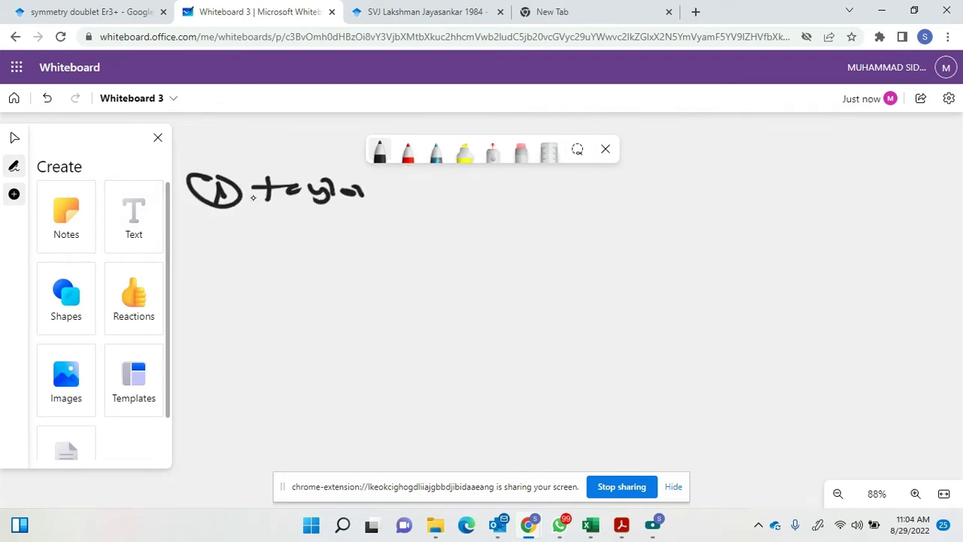
pyautogui.moveTo(239, 160); pyautogui.dragTo(325, 155)
pyautogui.moveTo(294, 212); pyautogui.dragTo(462, 223)
pyautogui.moveTo(479, 202)
pyautogui.mouseDown()
pyautogui.moveTo(514, 203)
pyautogui.moveTo(510, 215)
pyautogui.mouseUp()
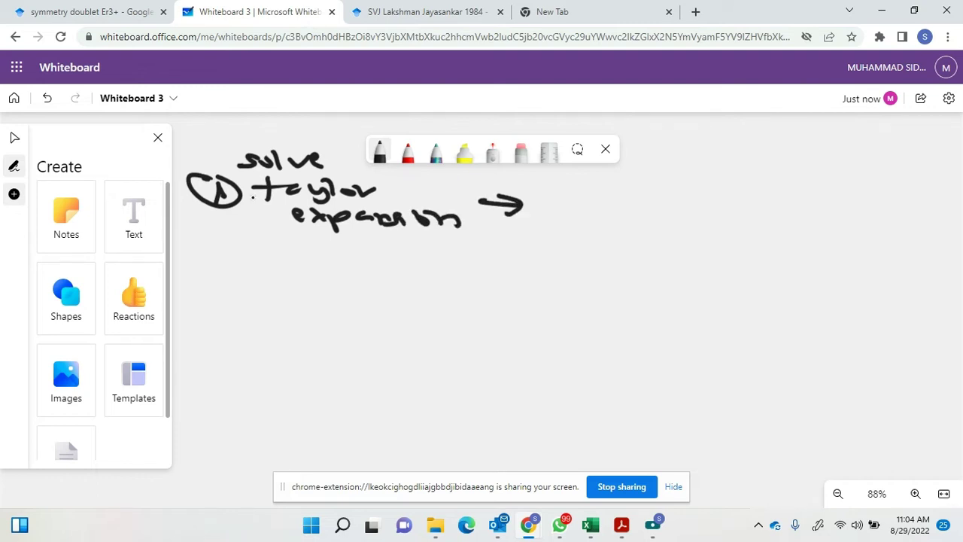
# - Continue with 'using least square method' and begin step '② determine'
pyautogui.moveTo(547, 188)
pyautogui.mouseDown()
pyautogui.moveTo(575, 200)
pyautogui.moveTo(634, 199)
pyautogui.moveTo(632, 211)
pyautogui.mouseUp()
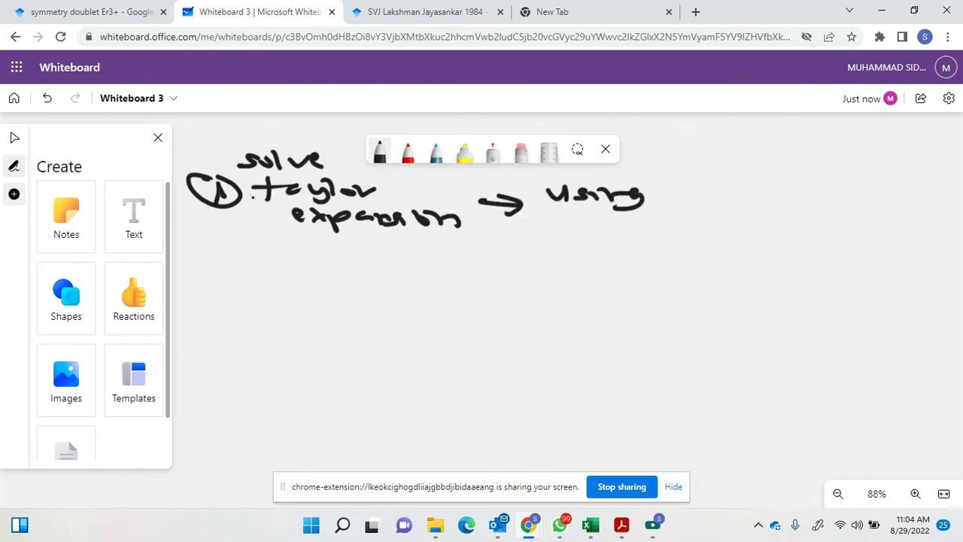
pyautogui.moveTo(677, 173)
pyautogui.mouseDown()
pyautogui.moveTo(682, 202)
pyautogui.moveTo(766, 194)
pyautogui.mouseUp()
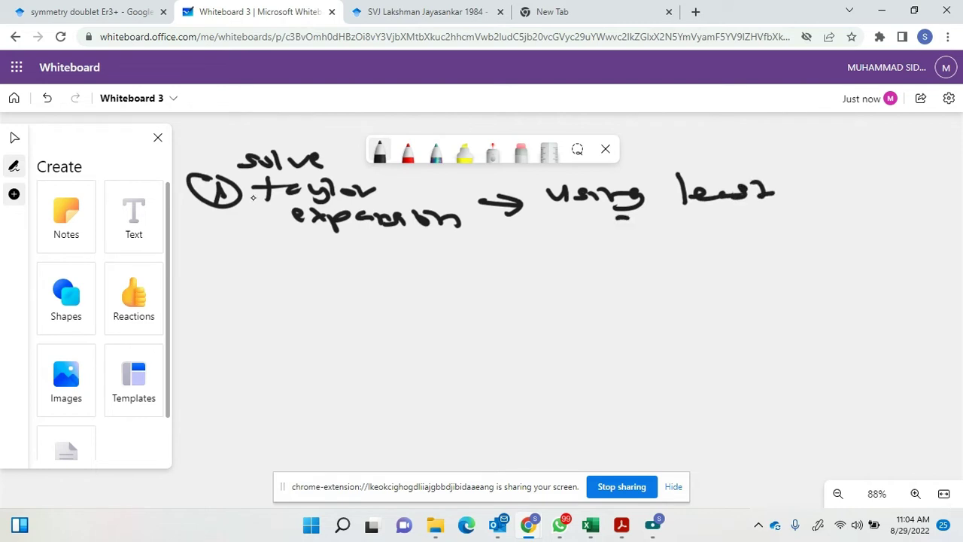
pyautogui.moveTo(628, 219); pyautogui.dragTo(615, 230)
pyautogui.moveTo(656, 221)
pyautogui.mouseDown()
pyautogui.moveTo(640, 230)
pyautogui.moveTo(655, 243)
pyautogui.mouseUp()
pyautogui.moveTo(662, 224)
pyautogui.mouseDown()
pyautogui.moveTo(680, 226)
pyautogui.moveTo(682, 236)
pyautogui.mouseUp()
pyautogui.moveTo(690, 225)
pyautogui.mouseDown()
pyautogui.moveTo(715, 238)
pyautogui.moveTo(696, 241)
pyautogui.mouseUp()
pyautogui.moveTo(746, 223)
pyautogui.mouseDown()
pyautogui.moveTo(764, 236)
pyautogui.moveTo(786, 226)
pyautogui.moveTo(799, 240)
pyautogui.mouseUp()
pyautogui.moveTo(797, 225)
pyautogui.mouseDown()
pyautogui.moveTo(821, 243)
pyautogui.moveTo(870, 242)
pyautogui.mouseUp()
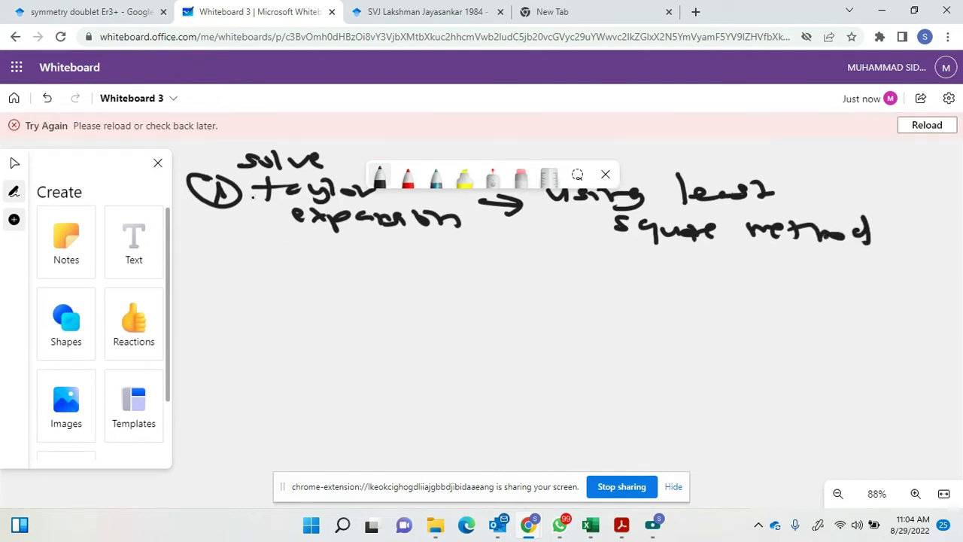
pyautogui.moveTo(202, 269)
pyautogui.mouseDown()
pyautogui.moveTo(217, 263)
pyautogui.moveTo(224, 283)
pyautogui.moveTo(268, 260)
pyautogui.moveTo(272, 286)
pyautogui.moveTo(421, 294)
pyautogui.mouseUp()
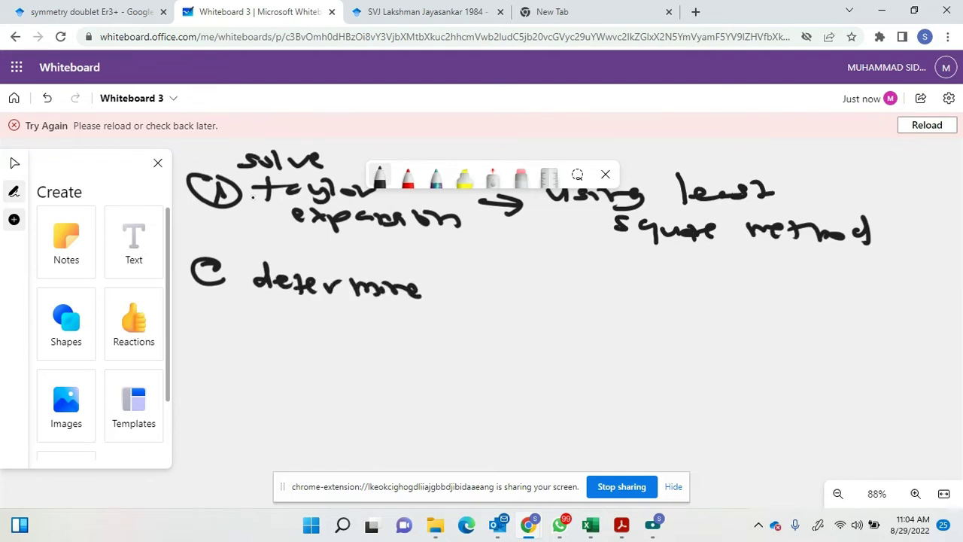
# - Write a hooked arrow to ΔP and the note 'P = parameter.'
pyautogui.moveTo(657, 268)
pyautogui.mouseDown()
pyautogui.moveTo(731, 273)
pyautogui.moveTo(700, 280)
pyautogui.mouseUp()
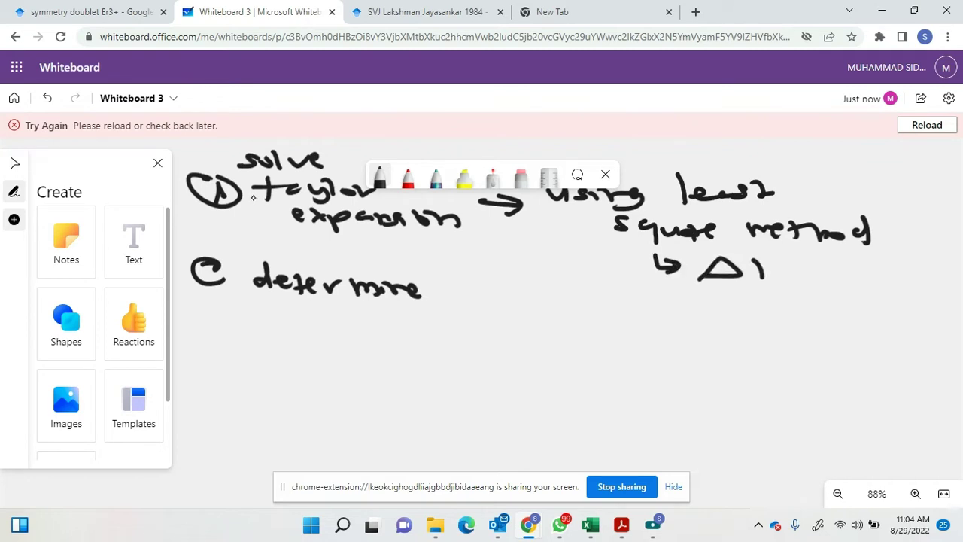
pyautogui.moveTo(759, 259); pyautogui.dragTo(760, 284)
pyautogui.moveTo(758, 260)
pyautogui.mouseDown()
pyautogui.moveTo(760, 271)
pyautogui.moveTo(858, 291)
pyautogui.mouseUp()
pyautogui.moveTo(877, 278)
pyautogui.mouseDown()
pyautogui.moveTo(879, 300)
pyautogui.moveTo(892, 284)
pyautogui.mouseUp()
pyautogui.moveTo(907, 280)
pyautogui.mouseDown()
pyautogui.moveTo(900, 289)
pyautogui.moveTo(931, 279)
pyautogui.moveTo(949, 290)
pyautogui.mouseUp()
pyautogui.moveTo(865, 321); pyautogui.dragTo(947, 310)
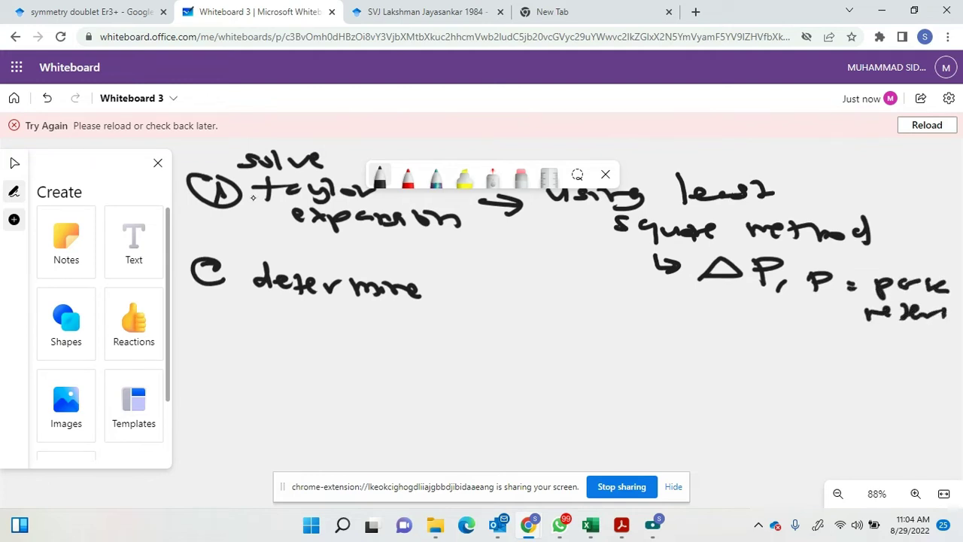
pyautogui.click(956, 320)
# - Under determine, write 'free variables → ΔP₀'
pyautogui.moveTo(306, 301)
pyautogui.mouseDown()
pyautogui.moveTo(290, 330)
pyautogui.moveTo(321, 317)
pyautogui.moveTo(365, 328)
pyautogui.mouseUp()
pyautogui.moveTo(379, 320)
pyautogui.mouseDown()
pyautogui.moveTo(387, 330)
pyautogui.moveTo(609, 313)
pyautogui.mouseUp()
pyautogui.moveTo(588, 306); pyautogui.dragTo(590, 322)
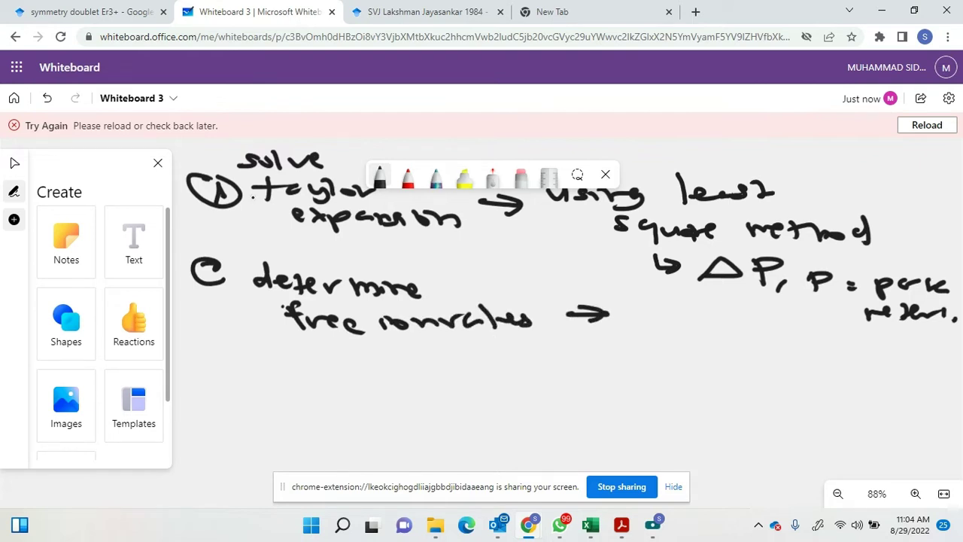
pyautogui.moveTo(652, 335)
pyautogui.mouseDown()
pyautogui.moveTo(687, 335)
pyautogui.moveTo(650, 336)
pyautogui.moveTo(682, 330)
pyautogui.mouseUp()
pyautogui.moveTo(707, 312); pyautogui.dragTo(727, 346)
pyautogui.moveTo(704, 312)
pyautogui.mouseDown()
pyautogui.moveTo(738, 323)
pyautogui.moveTo(749, 346)
pyautogui.moveTo(758, 340)
pyautogui.mouseUp()
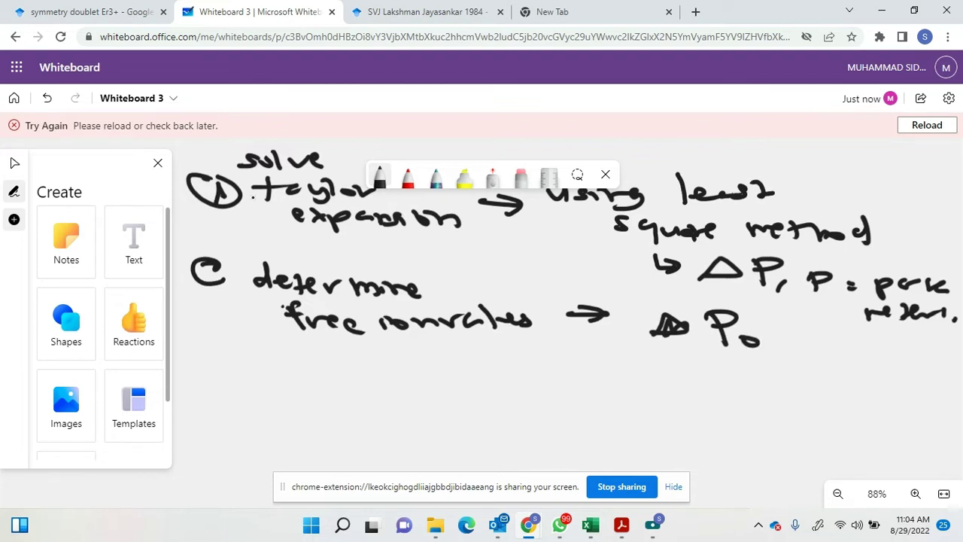
# - Write step '③ simple algebra → P = P₀ + ΔP'
pyautogui.moveTo(194, 359)
pyautogui.mouseDown()
pyautogui.moveTo(214, 369)
pyautogui.moveTo(218, 360)
pyautogui.moveTo(245, 379)
pyautogui.moveTo(286, 373)
pyautogui.moveTo(316, 397)
pyautogui.mouseUp()
pyautogui.moveTo(339, 361)
pyautogui.mouseDown()
pyautogui.moveTo(365, 381)
pyautogui.moveTo(366, 396)
pyautogui.mouseUp()
pyautogui.moveTo(391, 399)
pyautogui.mouseDown()
pyautogui.moveTo(405, 373)
pyautogui.moveTo(420, 409)
pyautogui.moveTo(467, 383)
pyautogui.moveTo(526, 394)
pyautogui.moveTo(601, 386)
pyautogui.mouseUp()
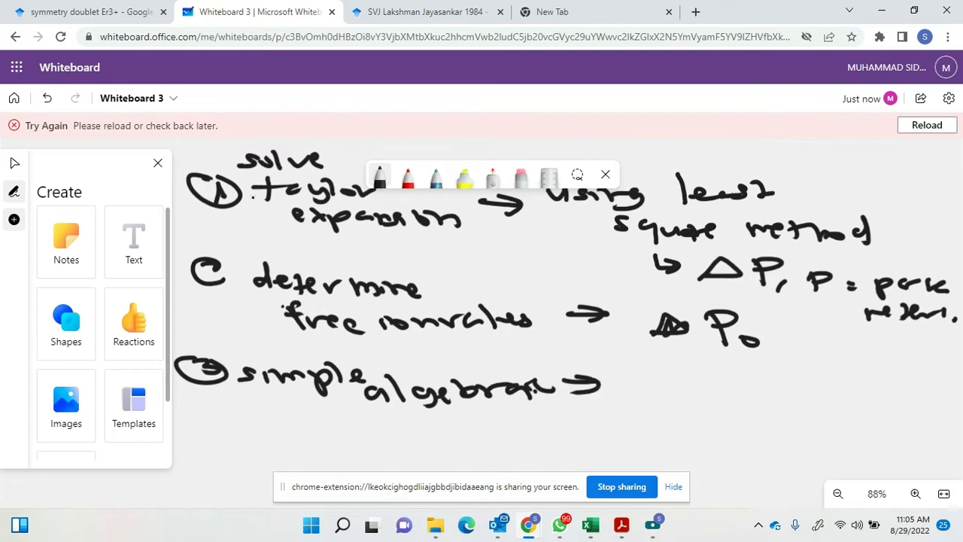
pyautogui.moveTo(665, 382)
pyautogui.mouseDown()
pyautogui.moveTo(663, 415)
pyautogui.moveTo(663, 399)
pyautogui.mouseUp()
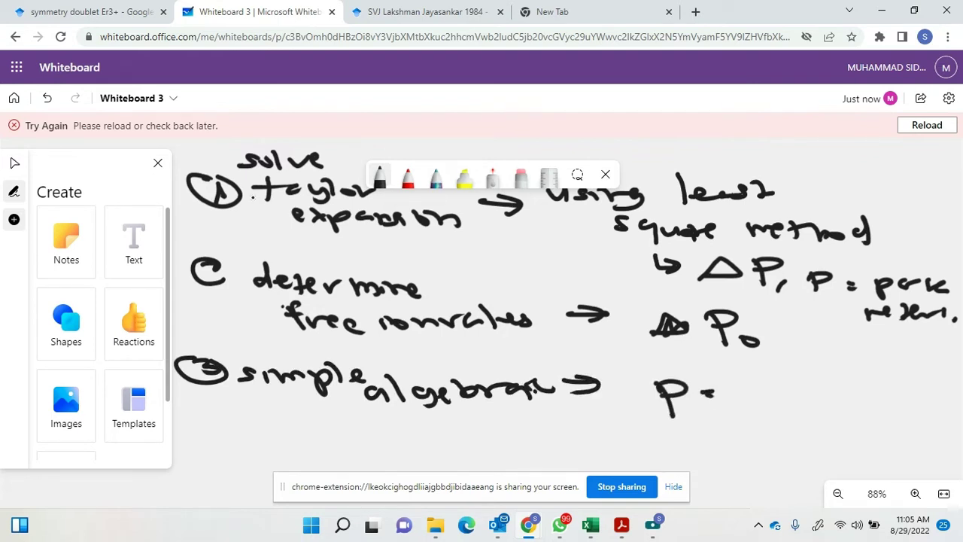
pyautogui.moveTo(746, 379); pyautogui.dragTo(745, 408)
pyautogui.moveTo(745, 383)
pyautogui.mouseDown()
pyautogui.moveTo(749, 396)
pyautogui.moveTo(780, 405)
pyautogui.mouseUp()
pyautogui.moveTo(808, 385)
pyautogui.mouseDown()
pyautogui.moveTo(802, 408)
pyautogui.moveTo(813, 397)
pyautogui.mouseUp()
pyautogui.moveTo(860, 379)
pyautogui.mouseDown()
pyautogui.moveTo(848, 409)
pyautogui.moveTo(840, 406)
pyautogui.mouseUp()
pyautogui.moveTo(897, 380)
pyautogui.mouseDown()
pyautogui.moveTo(903, 407)
pyautogui.moveTo(889, 396)
pyautogui.mouseUp()
# - Circle the final P, tick the circled 1, and underline step one across the board
pyautogui.moveTo(697, 362)
pyautogui.mouseDown()
pyautogui.moveTo(681, 376)
pyautogui.moveTo(730, 407)
pyautogui.mouseUp()
pyautogui.moveTo(702, 373)
pyautogui.mouseDown()
pyautogui.moveTo(612, 406)
pyautogui.moveTo(709, 400)
pyautogui.moveTo(727, 450)
pyautogui.moveTo(745, 434)
pyautogui.mouseUp()
pyautogui.click(726, 449)
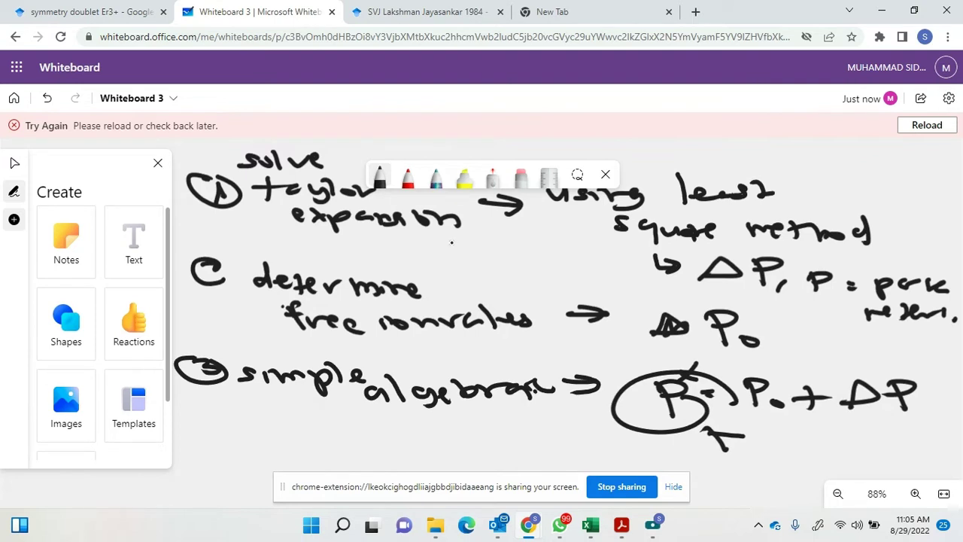
pyautogui.moveTo(228, 151); pyautogui.dragTo(221, 175)
pyautogui.moveTo(186, 222); pyautogui.dragTo(962, 253)
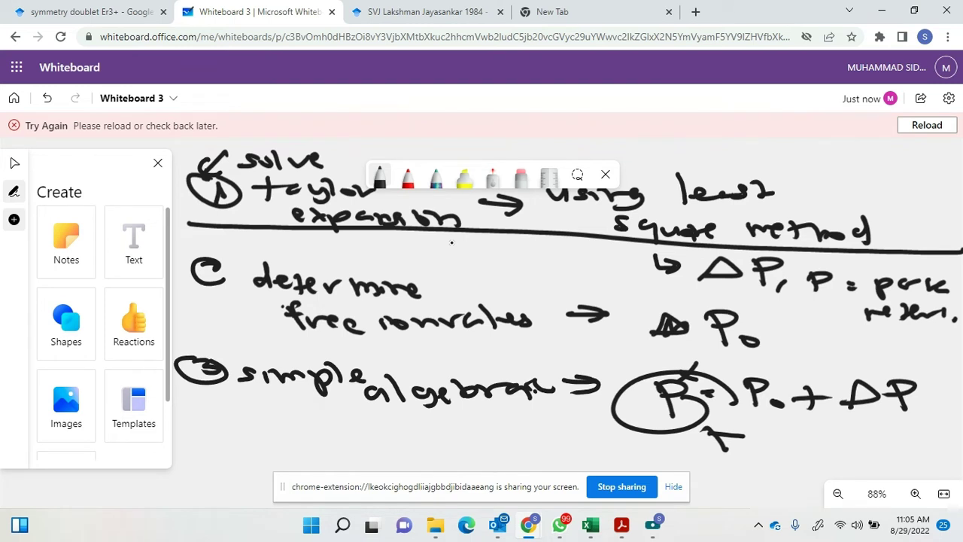
# - Clear all ink from the canvas, reload the board, and return to the PDF in Acrobat
pyautogui.press('Escape')
pyautogui.click(587, 314)
pyautogui.rightClick(577, 262)
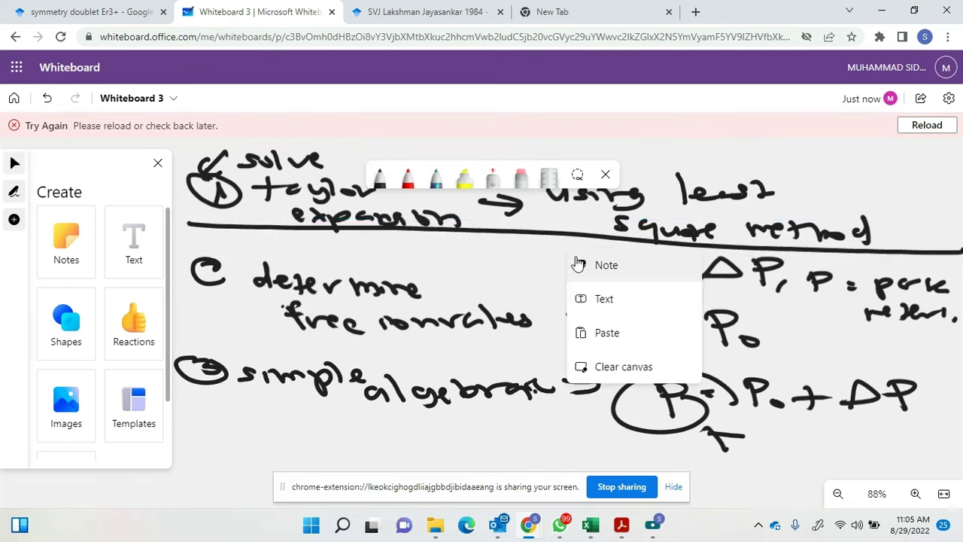
pyautogui.click(583, 367)
pyautogui.click(503, 315)
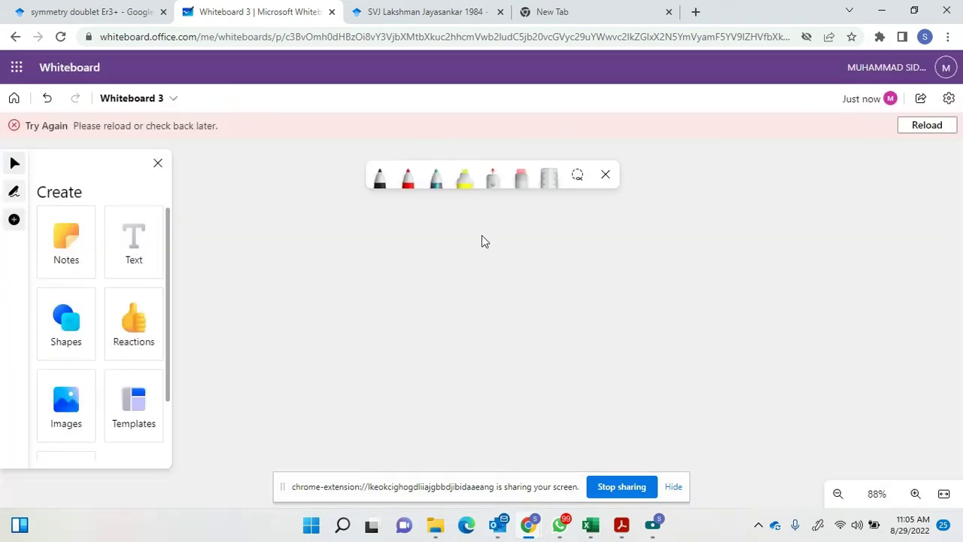
pyautogui.click(922, 125)
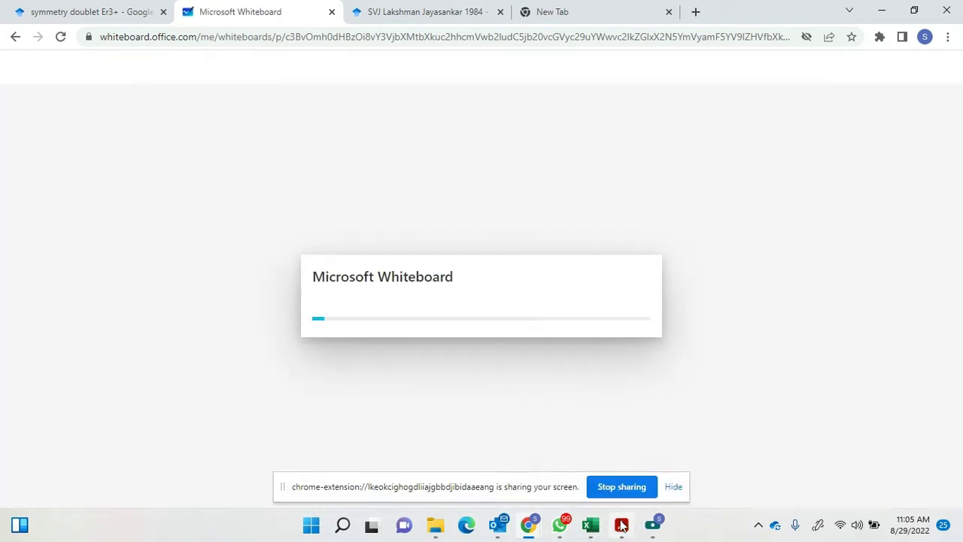
pyautogui.click(622, 525)
# - View page 2 of lakshman1984.pdf with equation (1b) and the spin-orbit match
pyautogui.scroll(3, 340, 311)
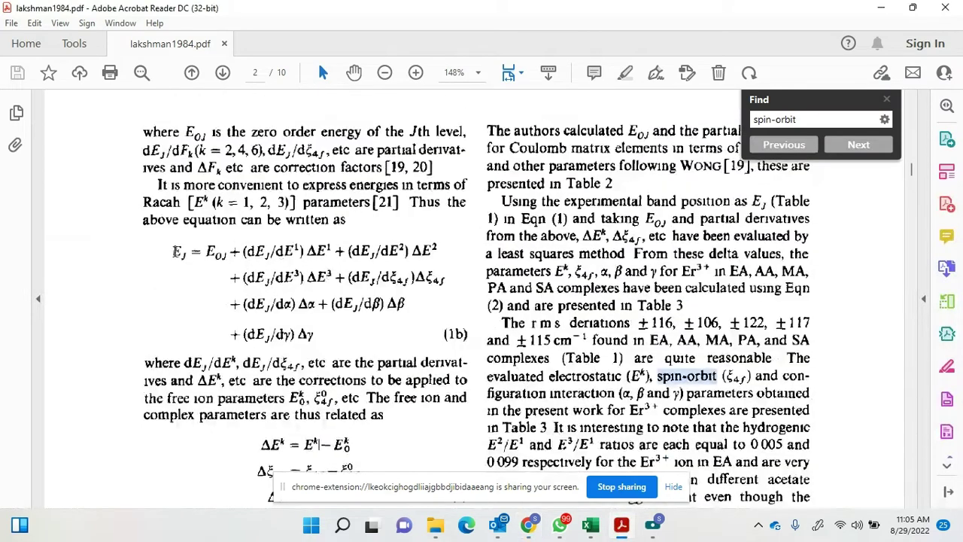
pyautogui.moveTo(172, 251); pyautogui.dragTo(315, 342)
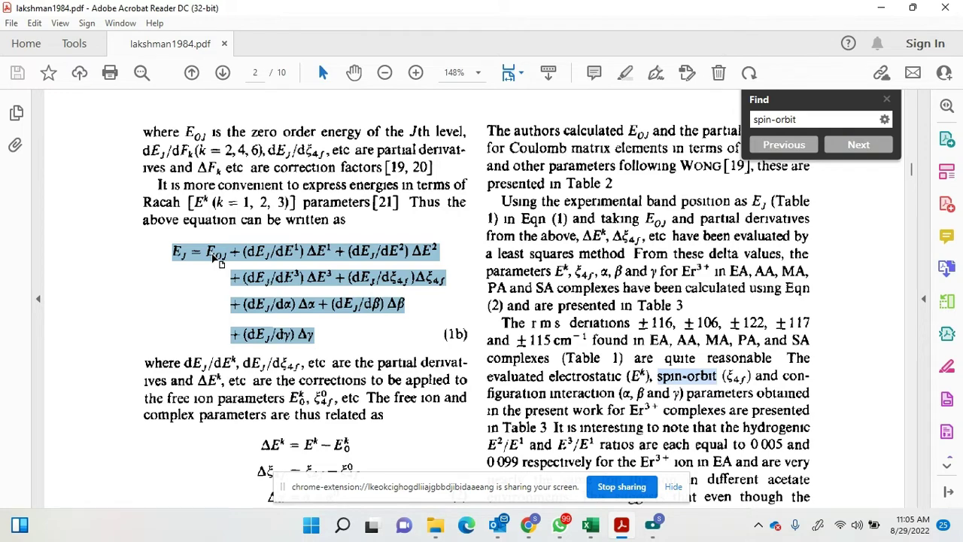
pyautogui.click(653, 525)
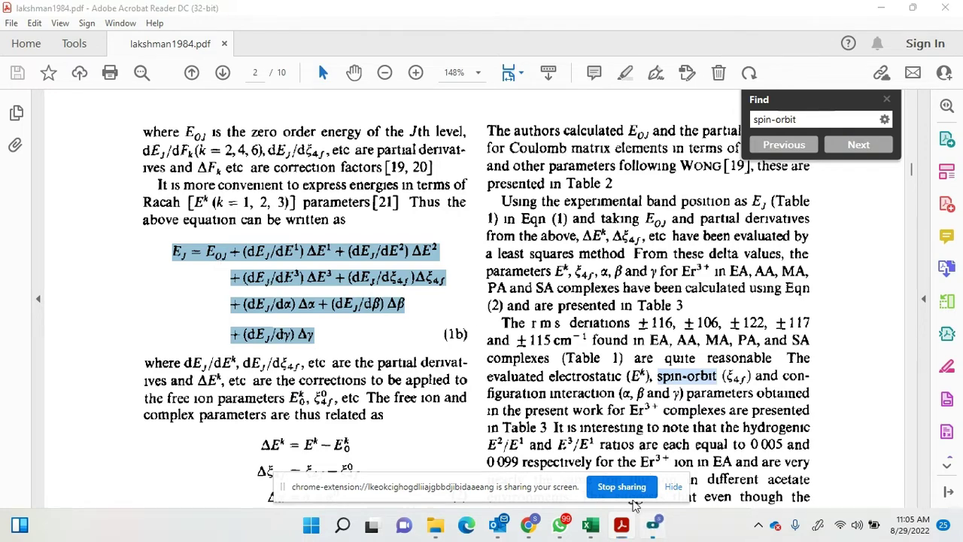
pyautogui.click(621, 525)
# - On the whiteboard, write 'E_J = E_0J + (' and note 'P: parameters' at top right
pyautogui.moveTo(529, 524)
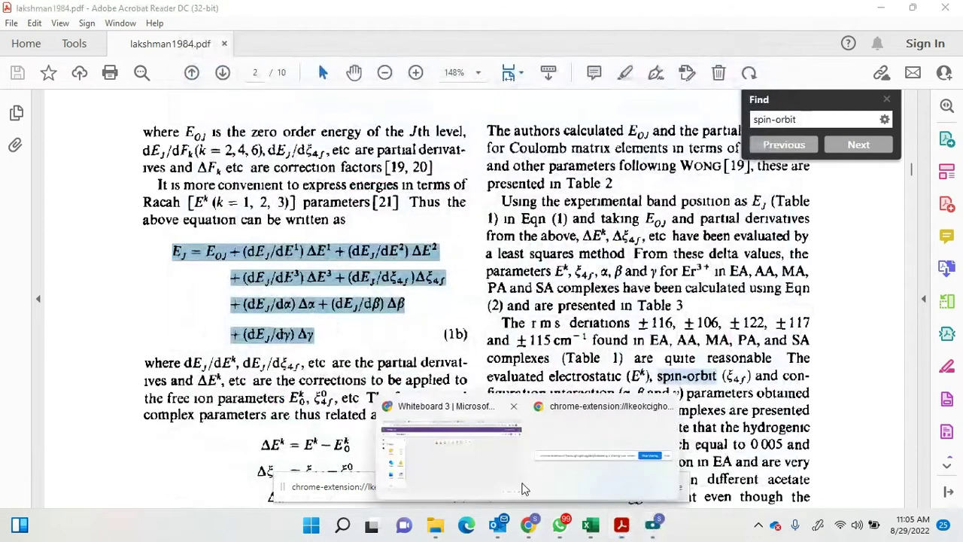
pyautogui.click(516, 471)
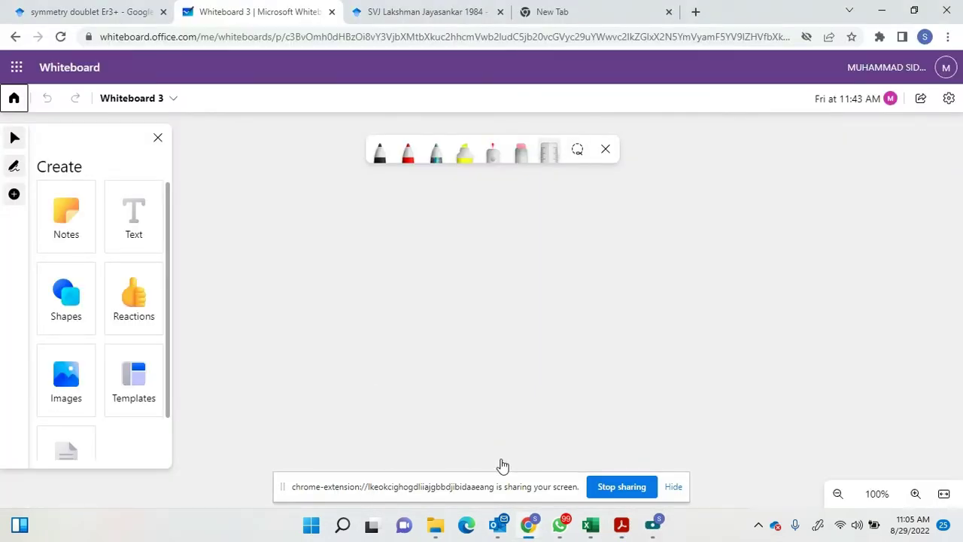
pyautogui.moveTo(221, 183)
pyautogui.mouseDown()
pyautogui.moveTo(191, 190)
pyautogui.moveTo(207, 202)
pyautogui.moveTo(204, 215)
pyautogui.mouseUp()
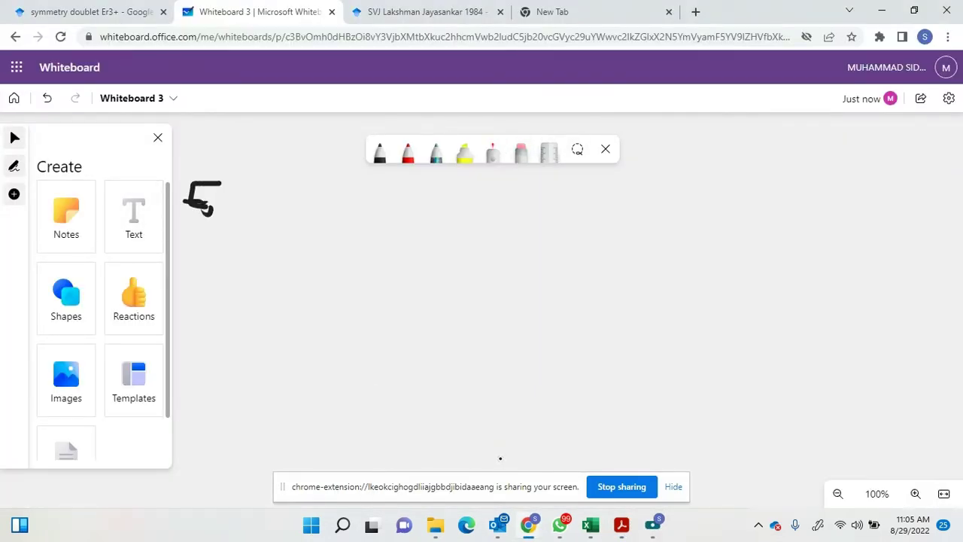
pyautogui.moveTo(298, 190)
pyautogui.mouseDown()
pyautogui.moveTo(278, 213)
pyautogui.moveTo(295, 213)
pyautogui.mouseUp()
pyautogui.moveTo(304, 212); pyautogui.dragTo(307, 222)
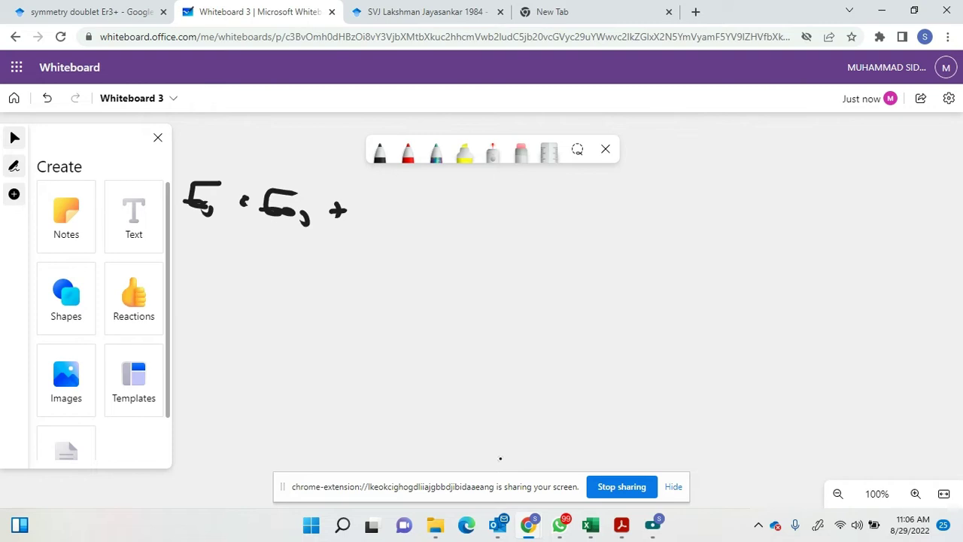
pyautogui.moveTo(374, 190)
pyautogui.mouseDown()
pyautogui.moveTo(368, 221)
pyautogui.moveTo(386, 203)
pyautogui.moveTo(414, 222)
pyautogui.mouseUp()
pyautogui.moveTo(412, 194); pyautogui.dragTo(416, 206)
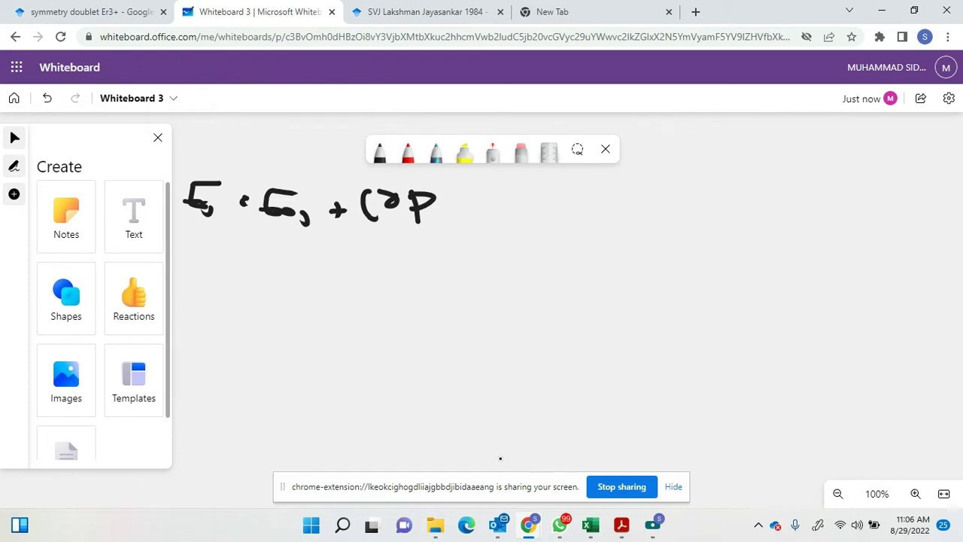
pyautogui.moveTo(737, 136)
pyautogui.mouseDown()
pyautogui.moveTo(738, 164)
pyautogui.moveTo(745, 149)
pyautogui.mouseUp()
pyautogui.moveTo(754, 151)
pyautogui.mouseDown()
pyautogui.moveTo(778, 169)
pyautogui.moveTo(844, 150)
pyautogui.moveTo(930, 159)
pyautogui.mouseUp()
# - Attempt the ∂/∂E derivative, check the PDF equation, then erase the miswritten derivative strokes
pyautogui.moveTo(475, 193)
pyautogui.mouseDown()
pyautogui.moveTo(428, 224)
pyautogui.moveTo(504, 209)
pyautogui.moveTo(504, 231)
pyautogui.mouseUp()
pyautogui.moveTo(486, 223); pyautogui.dragTo(499, 223)
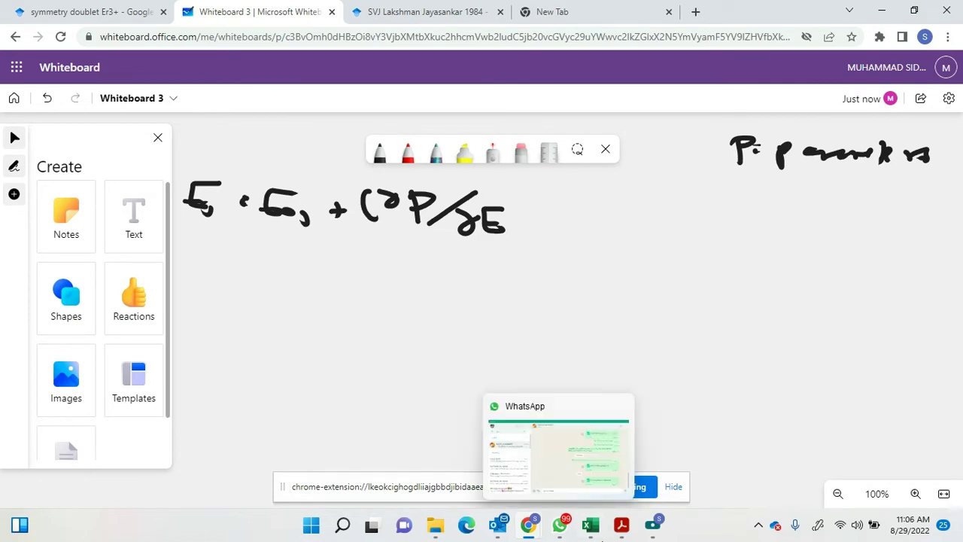
pyautogui.click(612, 531)
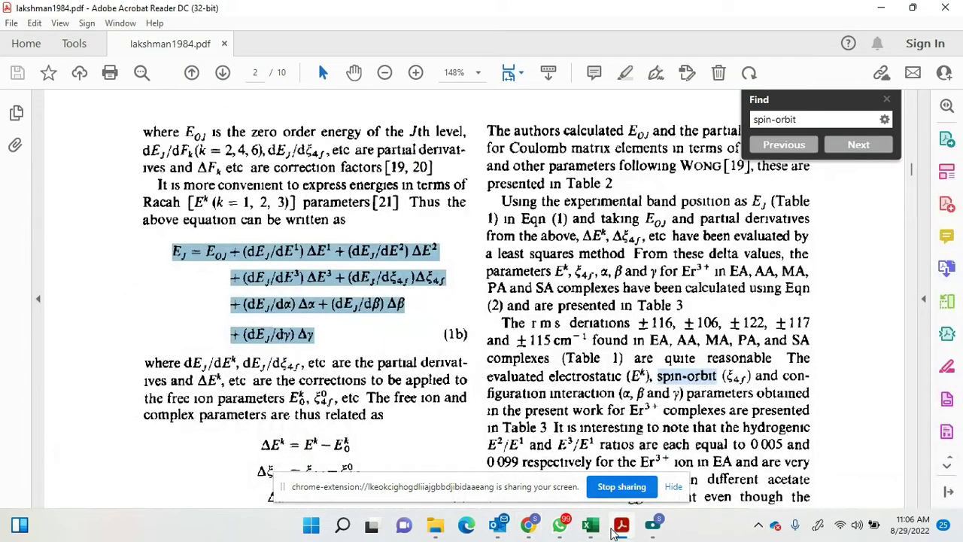
pyautogui.click(612, 531)
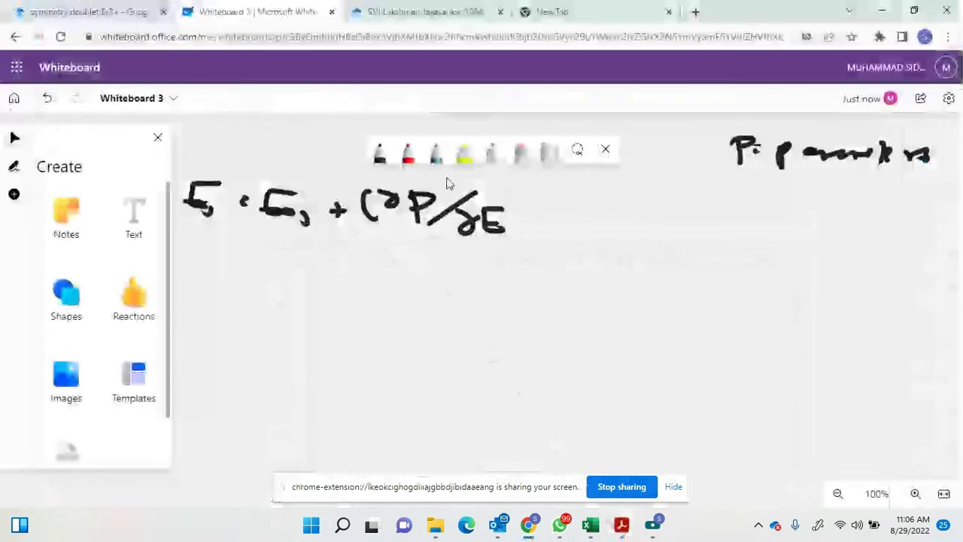
pyautogui.click(520, 153)
pyautogui.moveTo(482, 214)
pyautogui.mouseDown()
pyautogui.moveTo(391, 200)
pyautogui.moveTo(404, 219)
pyautogui.moveTo(429, 204)
pyautogui.moveTo(423, 188)
pyautogui.moveTo(466, 205)
pyautogui.moveTo(493, 234)
pyautogui.moveTo(477, 211)
pyautogui.moveTo(447, 241)
pyautogui.mouseUp()
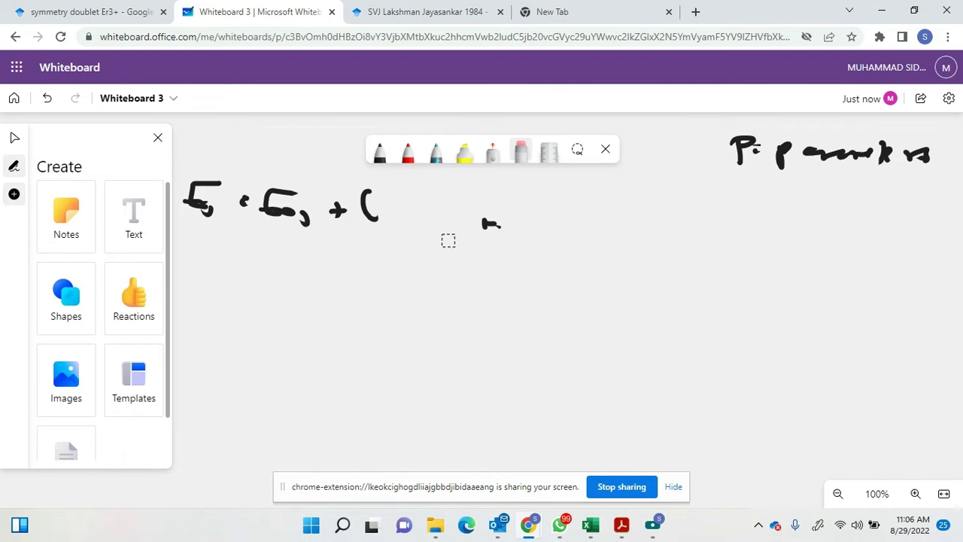
# - Erase the stray dash and the leftover '(' after E_0J
pyautogui.click(381, 155)
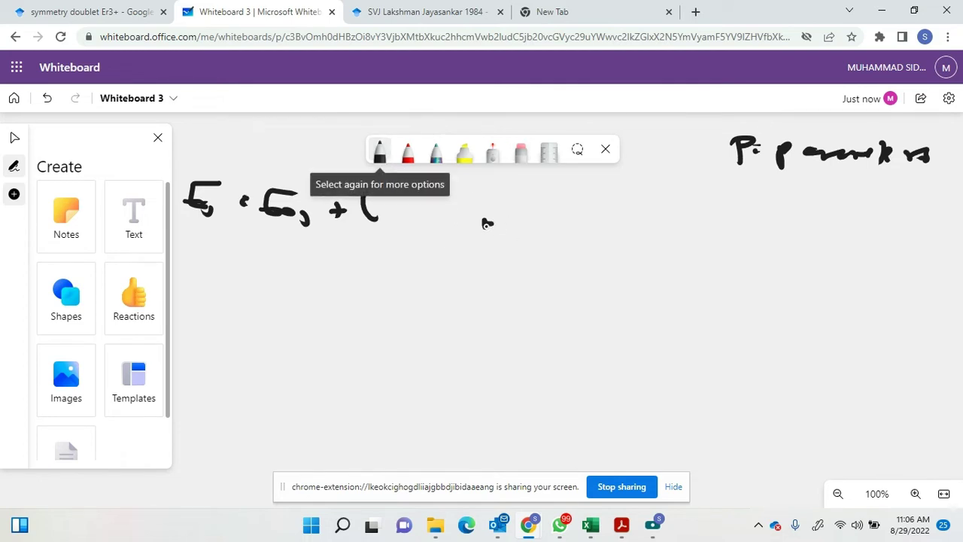
pyautogui.click(520, 151)
pyautogui.moveTo(490, 219); pyautogui.dragTo(437, 239)
pyautogui.moveTo(369, 197)
pyautogui.mouseDown()
pyautogui.moveTo(361, 208)
pyautogui.moveTo(379, 224)
pyautogui.mouseUp()
pyautogui.click(381, 155)
# - Draw a summation sign after E_0J with 'P_i = 1, 2, …' beneath it
pyautogui.moveTo(375, 201)
pyautogui.mouseDown()
pyautogui.moveTo(376, 181)
pyautogui.moveTo(354, 219)
pyautogui.moveTo(399, 230)
pyautogui.moveTo(357, 182)
pyautogui.moveTo(371, 233)
pyautogui.moveTo(404, 231)
pyautogui.moveTo(372, 217)
pyautogui.mouseUp()
pyautogui.click(521, 152)
pyautogui.click(379, 151)
pyautogui.moveTo(386, 194)
pyautogui.mouseDown()
pyautogui.moveTo(338, 208)
pyautogui.moveTo(391, 239)
pyautogui.moveTo(357, 276)
pyautogui.moveTo(370, 265)
pyautogui.moveTo(407, 272)
pyautogui.mouseUp()
pyautogui.click(375, 280)
pyautogui.moveTo(397, 278); pyautogui.dragTo(489, 292)
pyautogui.click(513, 279)
pyautogui.click(537, 281)
pyautogui.click(561, 280)
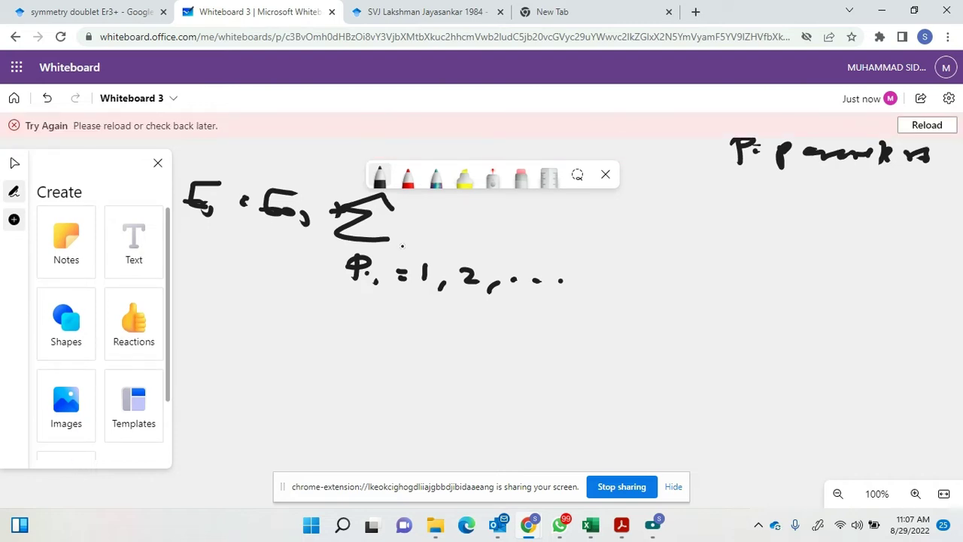
# - Write the term (∂E_J/∂P_i)ΔP after the summation sign
pyautogui.moveTo(421, 209)
pyautogui.mouseDown()
pyautogui.moveTo(423, 241)
pyautogui.moveTo(419, 229)
pyautogui.moveTo(411, 238)
pyautogui.mouseUp()
pyautogui.moveTo(461, 207)
pyautogui.mouseDown()
pyautogui.moveTo(449, 219)
pyautogui.moveTo(459, 248)
pyautogui.mouseUp()
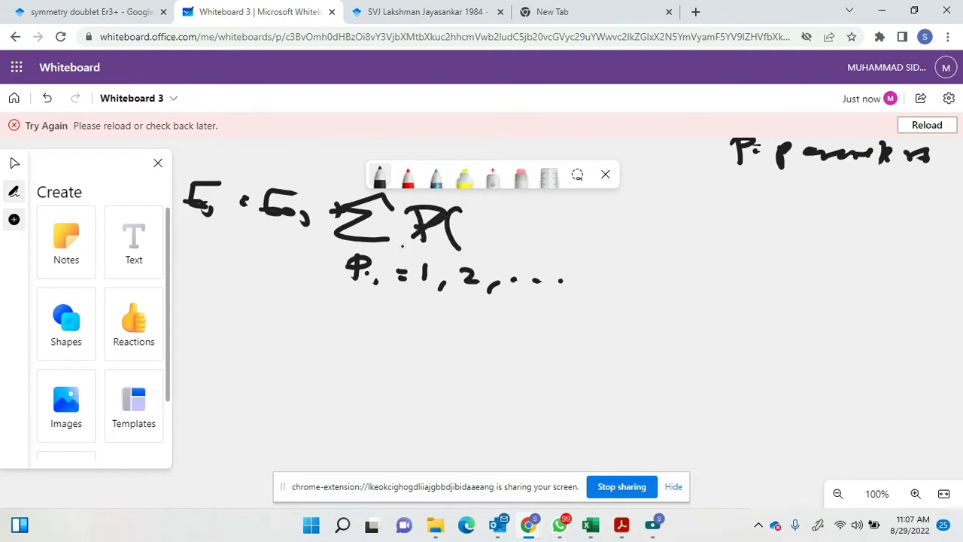
pyautogui.moveTo(486, 209)
pyautogui.mouseDown()
pyautogui.moveTo(465, 233)
pyautogui.moveTo(488, 207)
pyautogui.moveTo(504, 236)
pyautogui.moveTo(531, 242)
pyautogui.mouseUp()
pyautogui.moveTo(567, 217)
pyautogui.mouseDown()
pyautogui.moveTo(573, 223)
pyautogui.moveTo(524, 242)
pyautogui.moveTo(566, 242)
pyautogui.moveTo(581, 262)
pyautogui.mouseUp()
pyautogui.moveTo(621, 237); pyautogui.dragTo(652, 235)
pyautogui.moveTo(631, 235)
pyautogui.mouseDown()
pyautogui.moveTo(632, 266)
pyautogui.moveTo(634, 251)
pyautogui.moveTo(649, 267)
pyautogui.mouseUp()
pyautogui.moveTo(638, 206)
pyautogui.mouseDown()
pyautogui.moveTo(677, 226)
pyautogui.moveTo(671, 259)
pyautogui.moveTo(710, 244)
pyautogui.moveTo(739, 248)
pyautogui.mouseUp()
pyautogui.moveTo(745, 224); pyautogui.dragTo(768, 255)
pyautogui.moveTo(748, 226); pyautogui.dragTo(752, 238)
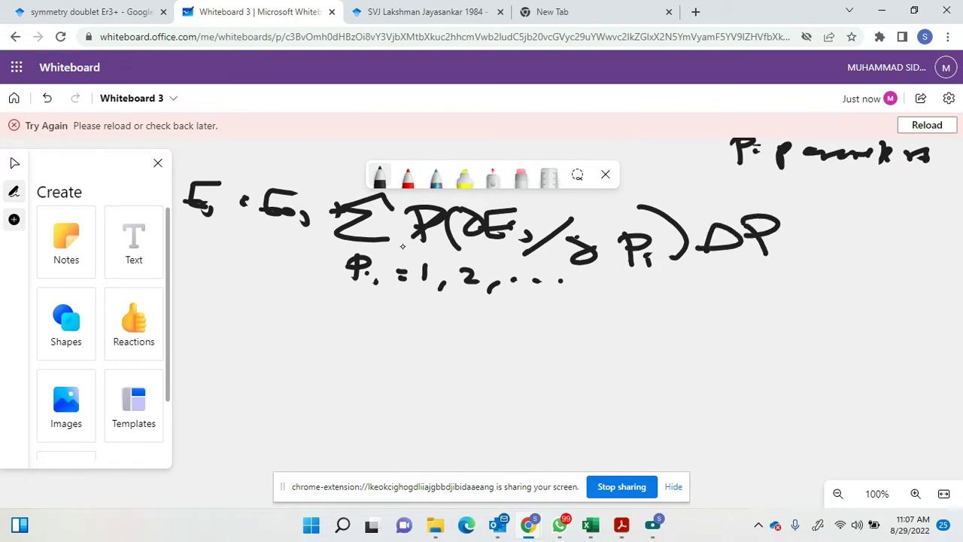
# - Label E_J as the experimental energy and turn the dot into an equals sign
pyautogui.moveTo(199, 238)
pyautogui.mouseDown()
pyautogui.moveTo(197, 261)
pyautogui.moveTo(208, 239)
pyautogui.mouseUp()
pyautogui.moveTo(182, 275)
pyautogui.mouseDown()
pyautogui.moveTo(200, 289)
pyautogui.moveTo(223, 277)
pyautogui.mouseUp()
pyautogui.moveTo(220, 286)
pyautogui.mouseDown()
pyautogui.moveTo(237, 295)
pyautogui.moveTo(257, 280)
pyautogui.moveTo(336, 267)
pyautogui.mouseUp()
pyautogui.moveTo(233, 310)
pyautogui.mouseDown()
pyautogui.moveTo(316, 298)
pyautogui.moveTo(345, 304)
pyautogui.mouseUp()
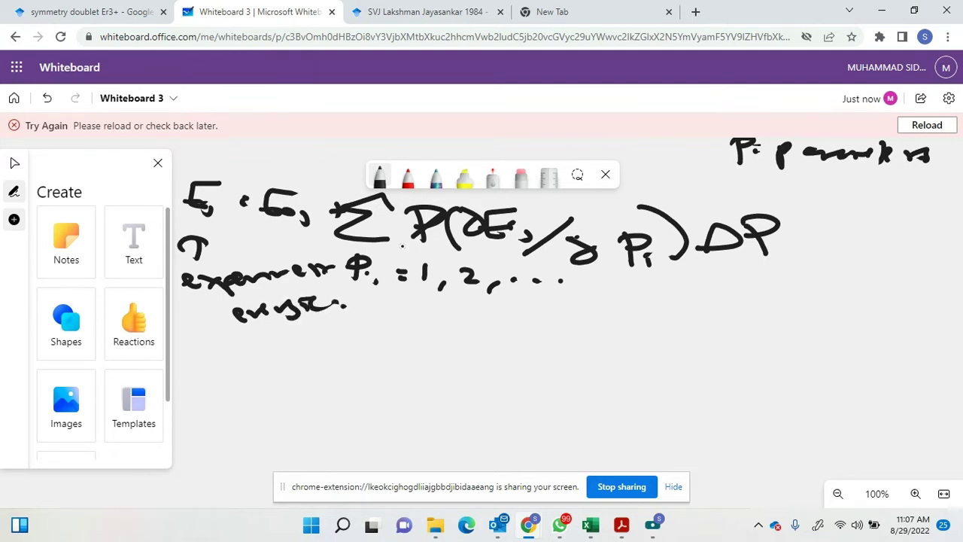
pyautogui.moveTo(224, 199); pyautogui.dragTo(256, 212)
# - Start the parameter list with P₁ = E¹
pyautogui.moveTo(682, 281)
pyautogui.mouseDown()
pyautogui.moveTo(683, 308)
pyautogui.moveTo(692, 286)
pyautogui.mouseUp()
pyautogui.moveTo(707, 290)
pyautogui.mouseDown()
pyautogui.moveTo(744, 302)
pyautogui.moveTo(748, 289)
pyautogui.moveTo(791, 285)
pyautogui.mouseUp()
pyautogui.click(769, 301)
pyautogui.moveTo(787, 291); pyautogui.dragTo(798, 292)
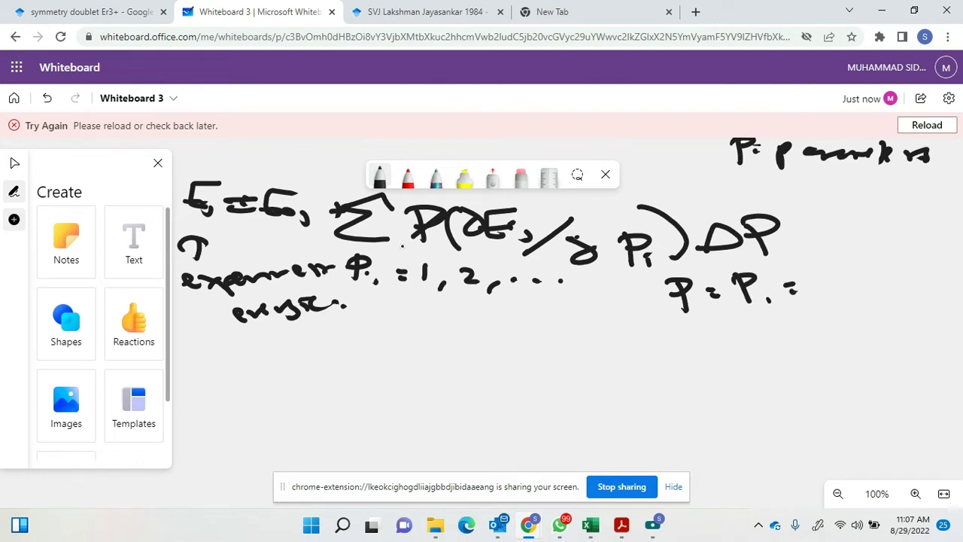
pyautogui.moveTo(850, 268)
pyautogui.mouseDown()
pyautogui.moveTo(840, 298)
pyautogui.moveTo(836, 285)
pyautogui.mouseUp()
pyautogui.moveTo(876, 264); pyautogui.dragTo(887, 257)
pyautogui.moveTo(739, 324); pyautogui.dragTo(775, 349)
# - Add P₂ = E² and P₃ = E³, fixing E¹'s superscript
pyautogui.moveTo(794, 331); pyautogui.dragTo(803, 332)
pyautogui.moveTo(799, 337); pyautogui.dragTo(808, 339)
pyautogui.moveTo(861, 319); pyautogui.dragTo(838, 325)
pyautogui.moveTo(839, 325)
pyautogui.mouseDown()
pyautogui.moveTo(863, 353)
pyautogui.moveTo(859, 340)
pyautogui.mouseUp()
pyautogui.moveTo(879, 310); pyautogui.dragTo(895, 319)
pyautogui.moveTo(871, 255); pyautogui.dragTo(882, 273)
pyautogui.moveTo(775, 368)
pyautogui.mouseDown()
pyautogui.moveTo(782, 392)
pyautogui.moveTo(796, 381)
pyautogui.mouseUp()
pyautogui.moveTo(802, 386)
pyautogui.mouseDown()
pyautogui.moveTo(820, 396)
pyautogui.moveTo(841, 376)
pyautogui.mouseUp()
pyautogui.moveTo(834, 382)
pyautogui.mouseDown()
pyautogui.moveTo(897, 402)
pyautogui.moveTo(929, 367)
pyautogui.mouseUp()
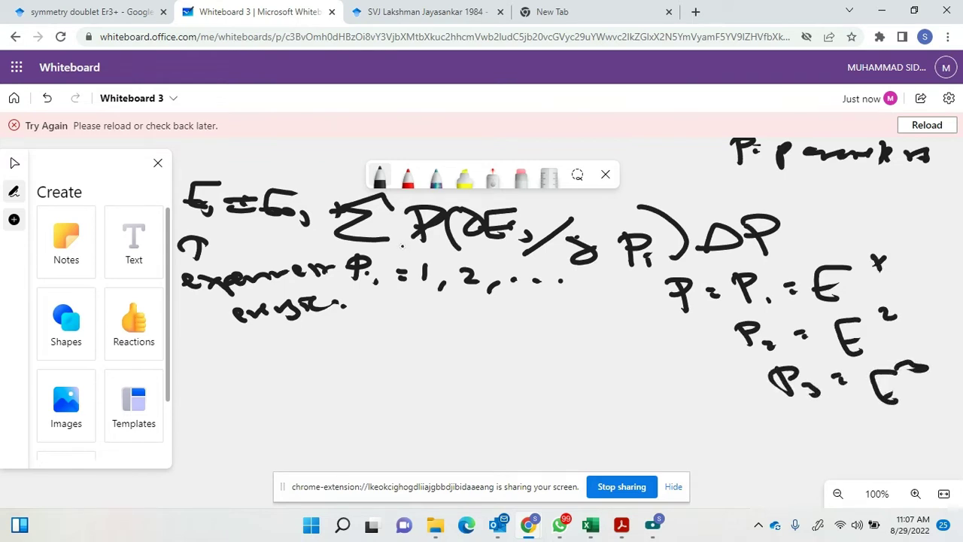
# - Add P₄ = ξ4f and P₅ = α to the list
pyautogui.moveTo(512, 304)
pyautogui.mouseDown()
pyautogui.moveTo(535, 345)
pyautogui.moveTo(546, 322)
pyautogui.mouseUp()
pyautogui.moveTo(545, 338); pyautogui.dragTo(566, 351)
pyautogui.moveTo(569, 334)
pyautogui.mouseDown()
pyautogui.moveTo(589, 329)
pyautogui.moveTo(598, 311)
pyautogui.mouseUp()
pyautogui.moveTo(598, 312); pyautogui.dragTo(625, 338)
pyautogui.moveTo(640, 328)
pyautogui.mouseDown()
pyautogui.moveTo(676, 343)
pyautogui.moveTo(669, 332)
pyautogui.mouseUp()
pyautogui.moveTo(541, 378); pyautogui.dragTo(572, 371)
pyautogui.moveTo(561, 376)
pyautogui.mouseDown()
pyautogui.moveTo(566, 404)
pyautogui.moveTo(564, 388)
pyautogui.mouseUp()
pyautogui.moveTo(579, 391); pyautogui.dragTo(601, 406)
pyautogui.click(635, 376)
pyautogui.click(633, 387)
pyautogui.moveTo(667, 358); pyautogui.dragTo(694, 381)
pyautogui.moveTo(571, 422)
pyautogui.mouseDown()
pyautogui.moveTo(608, 448)
pyautogui.moveTo(597, 433)
pyautogui.moveTo(637, 445)
pyautogui.mouseUp()
# - Finish the list with P₆ = β and P₇ = γ
pyautogui.click(667, 420)
pyautogui.click(668, 428)
pyautogui.moveTo(680, 416)
pyautogui.mouseDown()
pyautogui.moveTo(718, 429)
pyautogui.moveTo(731, 460)
pyautogui.mouseUp()
pyautogui.moveTo(727, 437); pyautogui.dragTo(771, 462)
pyautogui.moveTo(784, 439)
pyautogui.mouseDown()
pyautogui.moveTo(808, 445)
pyautogui.moveTo(840, 421)
pyautogui.mouseUp()
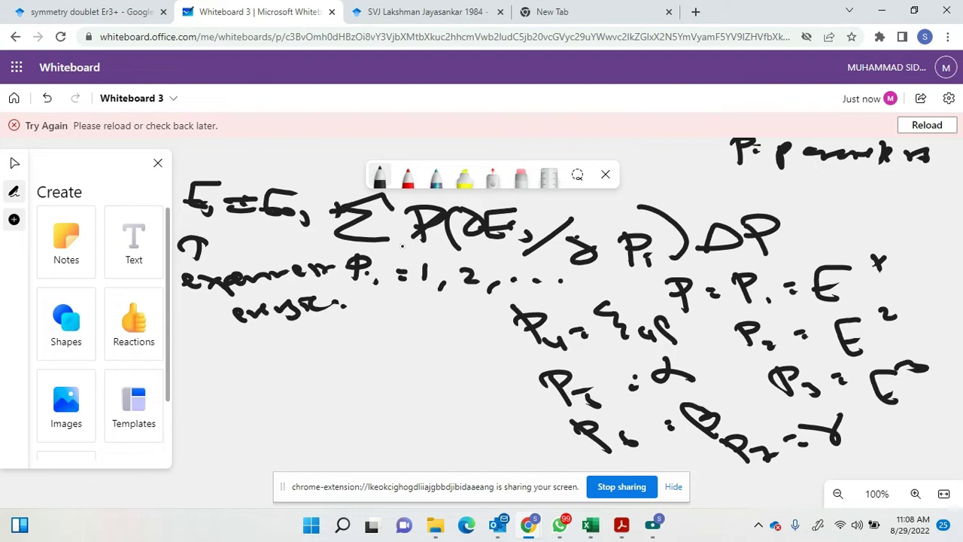
# - Draw an arrow from the E_J equation, strike out a false start, and write ΔE =
pyautogui.moveTo(185, 165); pyautogui.dragTo(292, 181)
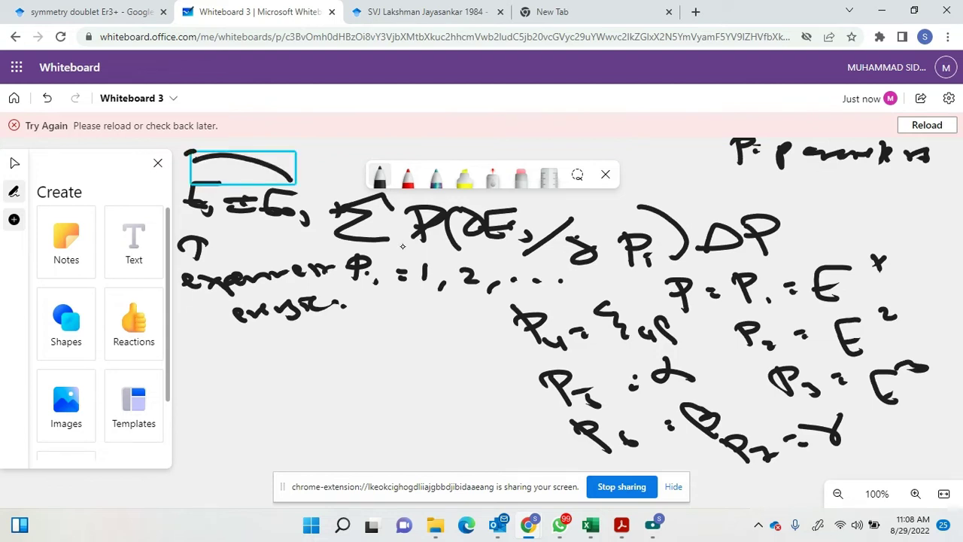
pyautogui.moveTo(208, 340)
pyautogui.mouseDown()
pyautogui.moveTo(179, 343)
pyautogui.moveTo(189, 366)
pyautogui.moveTo(208, 373)
pyautogui.mouseUp()
pyautogui.moveTo(221, 357); pyautogui.dragTo(233, 364)
pyautogui.moveTo(256, 350)
pyautogui.mouseDown()
pyautogui.moveTo(286, 346)
pyautogui.moveTo(259, 374)
pyautogui.mouseUp()
pyautogui.moveTo(243, 364); pyautogui.dragTo(265, 369)
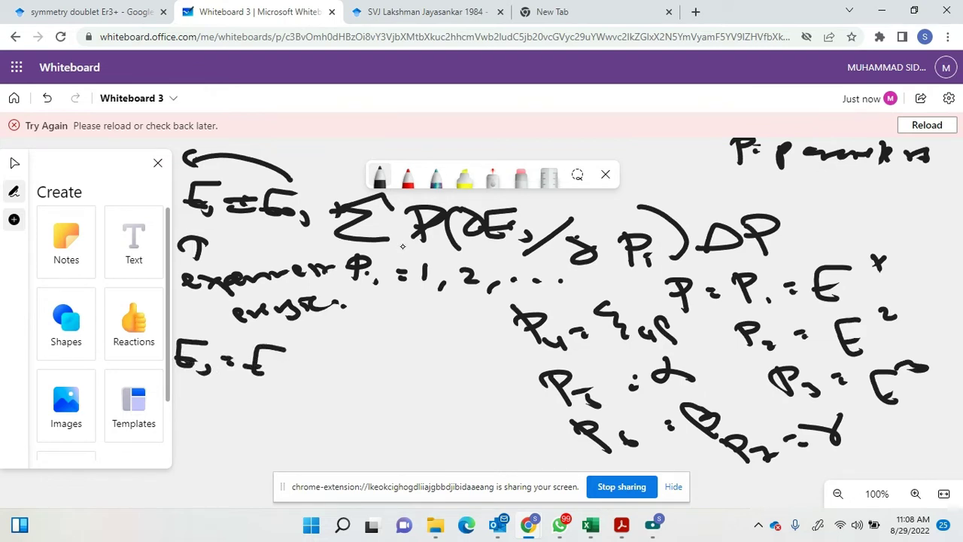
pyautogui.moveTo(175, 361); pyautogui.dragTo(280, 368)
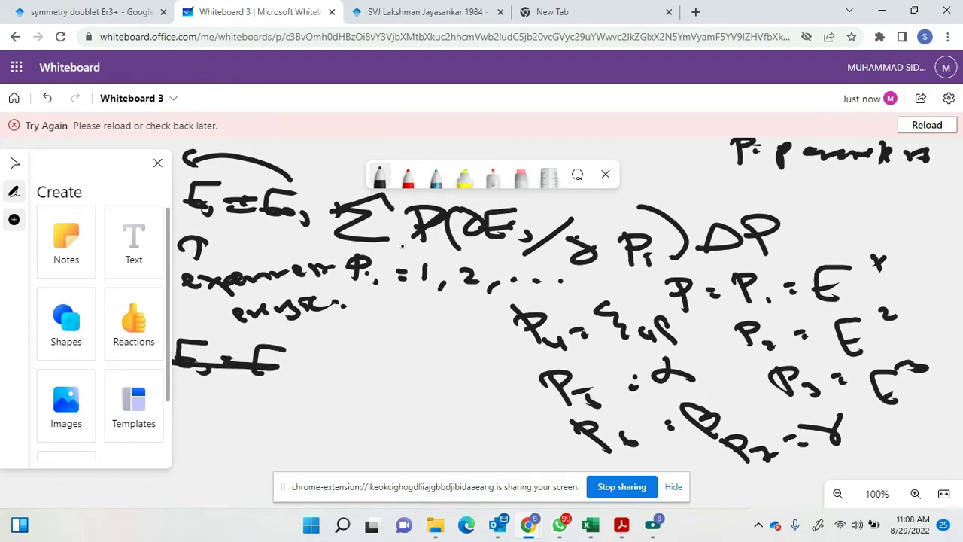
pyautogui.moveTo(179, 415)
pyautogui.mouseDown()
pyautogui.moveTo(223, 412)
pyautogui.moveTo(179, 415)
pyautogui.mouseUp()
pyautogui.moveTo(225, 408)
pyautogui.mouseDown()
pyautogui.moveTo(247, 392)
pyautogui.moveTo(244, 404)
pyautogui.mouseUp()
pyautogui.moveTo(228, 394); pyautogui.dragTo(250, 417)
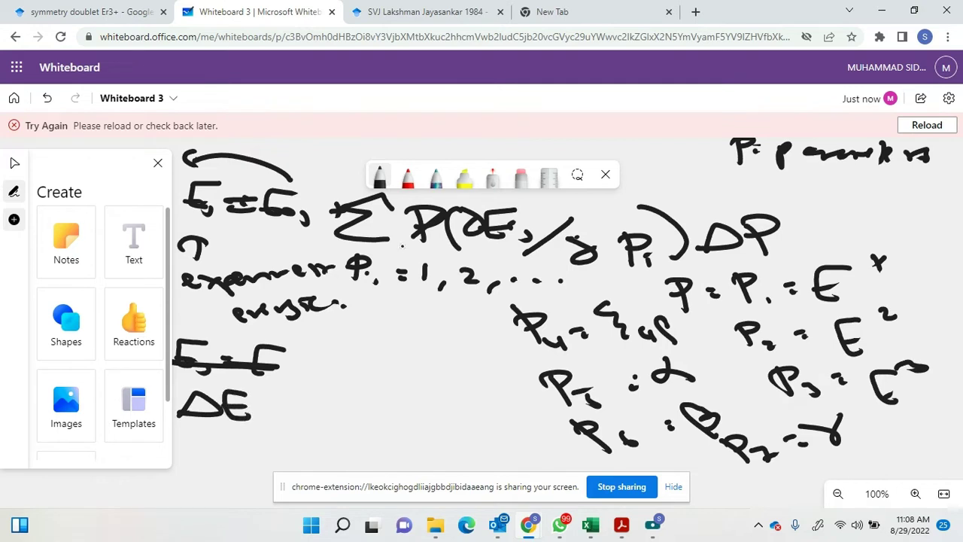
pyautogui.click(273, 401)
pyautogui.click(278, 408)
# - Write a summation and derivative, then erase the miswritten derivative and stray marks
pyautogui.moveTo(328, 385)
pyautogui.mouseDown()
pyautogui.moveTo(319, 387)
pyautogui.moveTo(344, 422)
pyautogui.mouseUp()
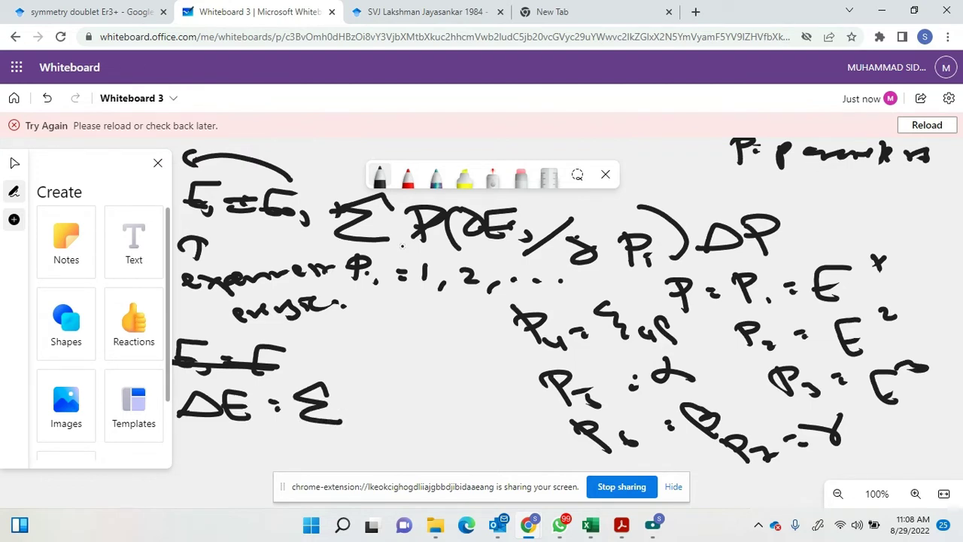
pyautogui.moveTo(372, 388)
pyautogui.mouseDown()
pyautogui.moveTo(364, 424)
pyautogui.moveTo(386, 411)
pyautogui.mouseUp()
pyautogui.moveTo(422, 382)
pyautogui.mouseDown()
pyautogui.moveTo(426, 409)
pyautogui.moveTo(443, 412)
pyautogui.mouseUp()
pyautogui.moveTo(477, 385)
pyautogui.mouseDown()
pyautogui.moveTo(449, 430)
pyautogui.moveTo(497, 447)
pyautogui.mouseUp()
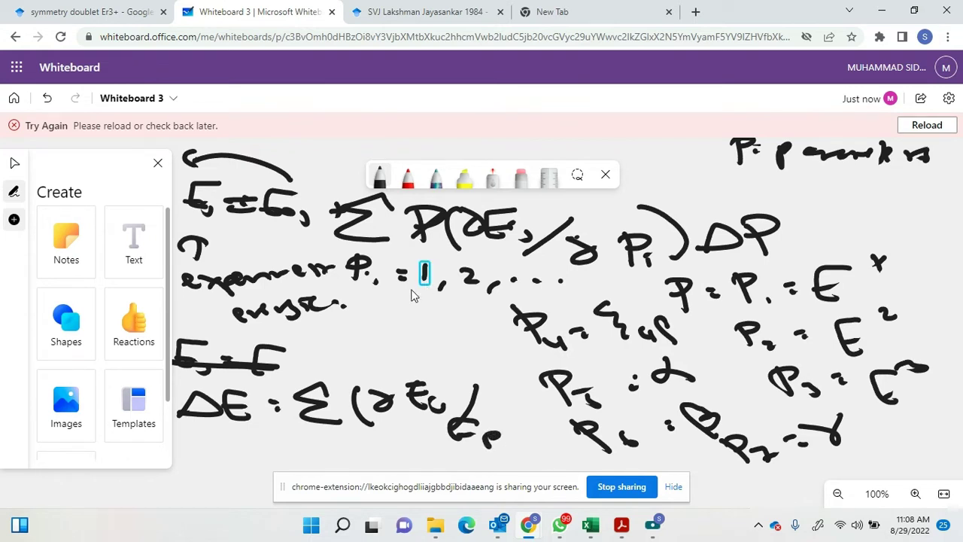
pyautogui.click(521, 175)
pyautogui.moveTo(423, 388)
pyautogui.mouseDown()
pyautogui.moveTo(323, 402)
pyautogui.moveTo(617, 447)
pyautogui.moveTo(573, 429)
pyautogui.moveTo(303, 396)
pyautogui.moveTo(370, 421)
pyautogui.moveTo(501, 416)
pyautogui.moveTo(441, 430)
pyautogui.moveTo(391, 404)
pyautogui.moveTo(640, 350)
pyautogui.moveTo(568, 408)
pyautogui.moveTo(565, 436)
pyautogui.moveTo(574, 368)
pyautogui.moveTo(576, 428)
pyautogui.moveTo(544, 316)
pyautogui.moveTo(586, 334)
pyautogui.mouseUp()
pyautogui.click(381, 181)
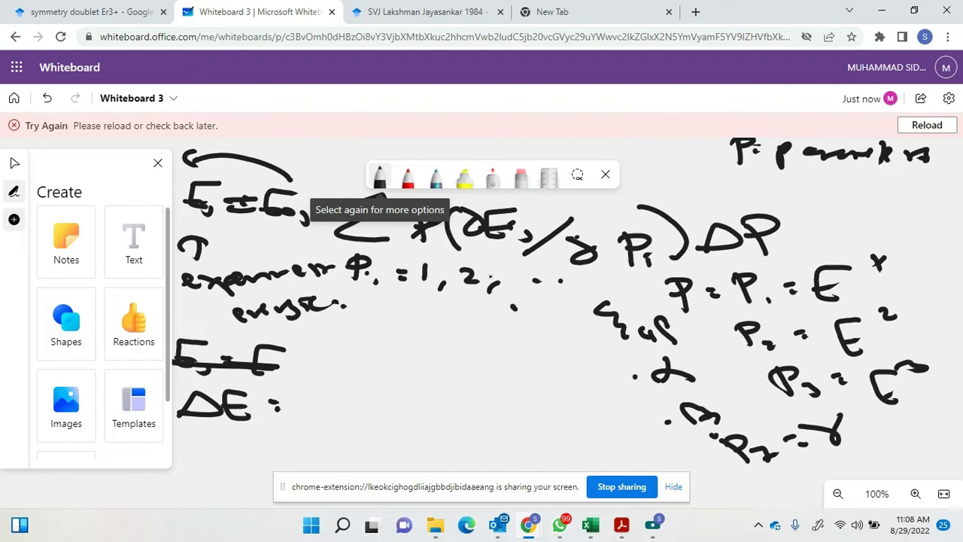
# - Write E_J − E_0J = ΔE beside the struck line
pyautogui.moveTo(288, 343)
pyautogui.mouseDown()
pyautogui.moveTo(321, 337)
pyautogui.moveTo(319, 372)
pyautogui.mouseUp()
pyautogui.moveTo(332, 357)
pyautogui.mouseDown()
pyautogui.moveTo(426, 364)
pyautogui.moveTo(469, 340)
pyautogui.mouseUp()
pyautogui.moveTo(459, 350); pyautogui.dragTo(471, 351)
pyautogui.moveTo(504, 336)
pyautogui.mouseDown()
pyautogui.moveTo(491, 357)
pyautogui.moveTo(545, 356)
pyautogui.moveTo(517, 351)
pyautogui.mouseUp()
pyautogui.moveTo(519, 344); pyautogui.dragTo(542, 345)
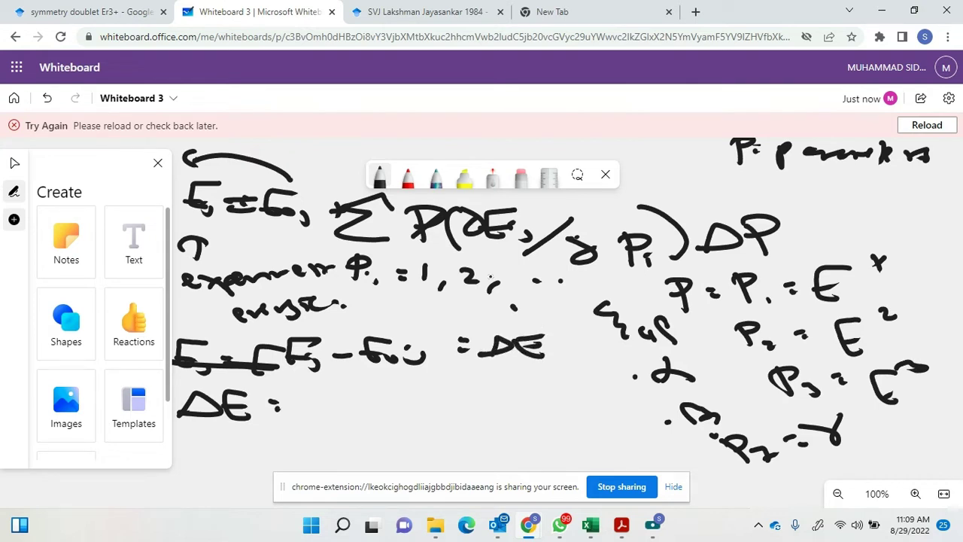
# - Write Σ(∂E_J/∂P_i)ΔP_i after ΔE =
pyautogui.moveTo(331, 393)
pyautogui.mouseDown()
pyautogui.moveTo(297, 432)
pyautogui.moveTo(333, 436)
pyautogui.mouseUp()
pyautogui.moveTo(360, 394)
pyautogui.mouseDown()
pyautogui.moveTo(359, 432)
pyautogui.moveTo(378, 413)
pyautogui.moveTo(435, 418)
pyautogui.mouseUp()
pyautogui.moveTo(411, 406)
pyautogui.mouseDown()
pyautogui.moveTo(433, 407)
pyautogui.moveTo(437, 392)
pyautogui.moveTo(455, 421)
pyautogui.moveTo(483, 406)
pyautogui.moveTo(458, 436)
pyautogui.moveTo(478, 450)
pyautogui.mouseUp()
pyautogui.moveTo(516, 421)
pyautogui.mouseDown()
pyautogui.moveTo(508, 453)
pyautogui.moveTo(519, 436)
pyautogui.moveTo(532, 452)
pyautogui.mouseUp()
pyautogui.click(529, 444)
pyautogui.moveTo(509, 390)
pyautogui.mouseDown()
pyautogui.moveTo(555, 413)
pyautogui.moveTo(549, 434)
pyautogui.mouseUp()
pyautogui.moveTo(585, 402)
pyautogui.mouseDown()
pyautogui.moveTo(575, 428)
pyautogui.moveTo(607, 426)
pyautogui.mouseUp()
pyautogui.moveTo(619, 402); pyautogui.dragTo(615, 432)
pyautogui.moveTo(613, 407)
pyautogui.mouseDown()
pyautogui.moveTo(641, 405)
pyautogui.moveTo(642, 417)
pyautogui.mouseUp()
pyautogui.moveTo(646, 428); pyautogui.dragTo(653, 436)
# - Add the index P_i = 1, 2, … under the summation sign
pyautogui.moveTo(279, 447)
pyautogui.mouseDown()
pyautogui.moveTo(283, 470)
pyautogui.moveTo(295, 455)
pyautogui.moveTo(286, 468)
pyautogui.moveTo(311, 467)
pyautogui.mouseUp()
pyautogui.moveTo(299, 447); pyautogui.dragTo(336, 460)
pyautogui.moveTo(337, 463); pyautogui.dragTo(373, 472)
pyautogui.moveTo(379, 456); pyautogui.dragTo(416, 479)
pyautogui.moveTo(435, 466); pyautogui.dragTo(450, 468)
pyautogui.moveTo(463, 465); pyautogui.dragTo(477, 465)
pyautogui.click(495, 461)
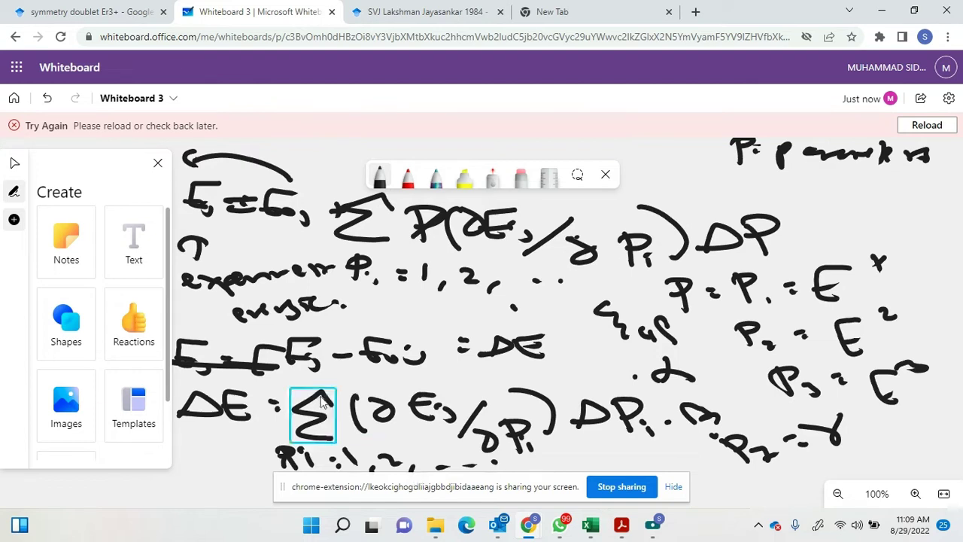
# - Clear all ink from the canvas and confirm
pyautogui.rightClick(531, 176)
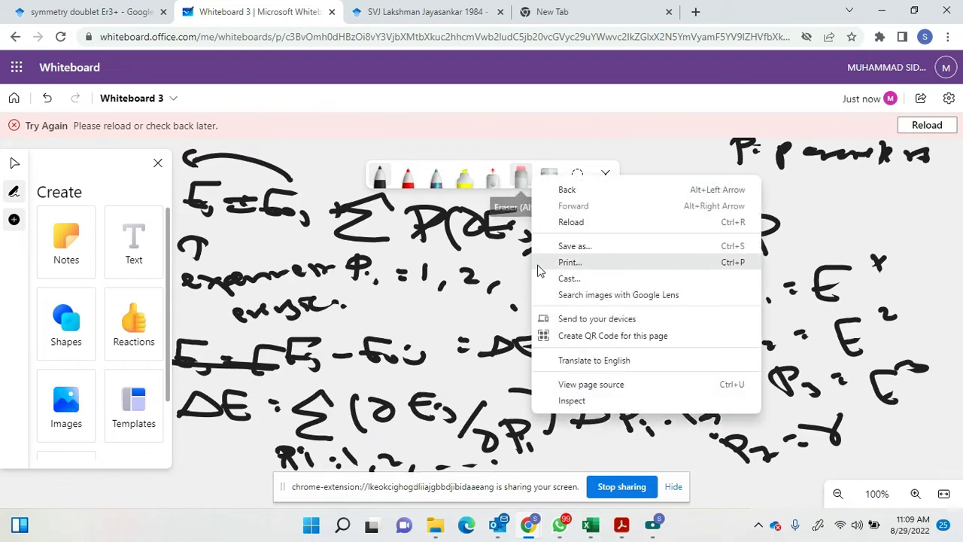
pyautogui.click(496, 288)
pyautogui.click(555, 304)
pyautogui.rightClick(556, 304)
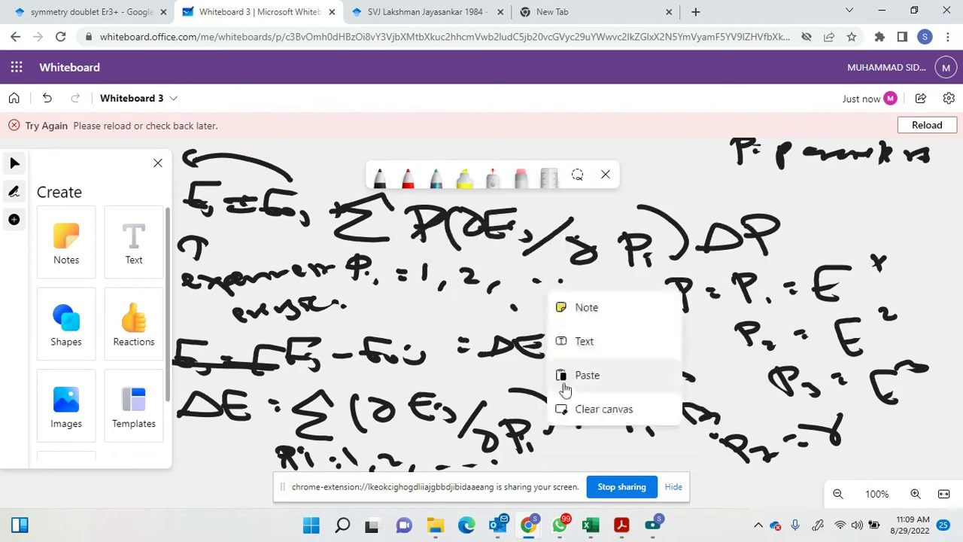
pyautogui.click(560, 402)
pyautogui.click(507, 429)
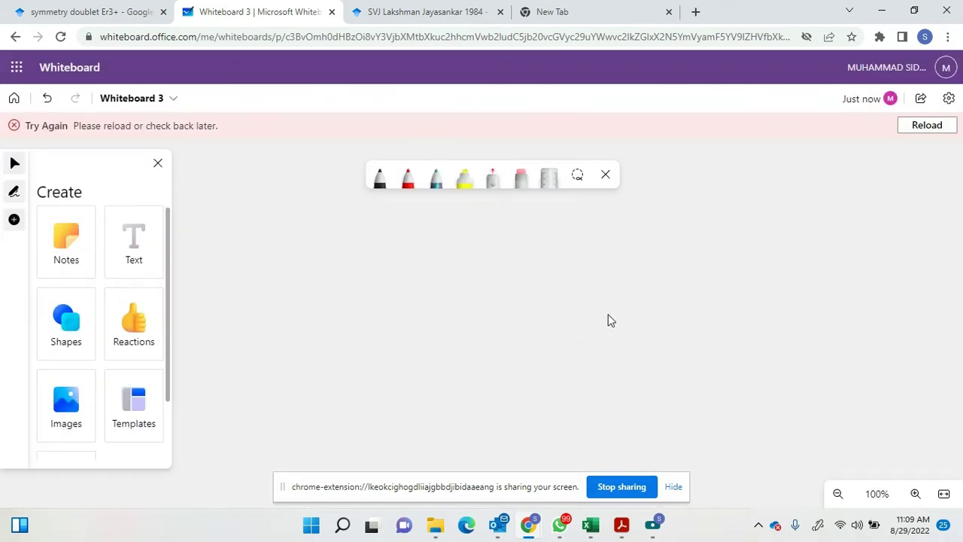
# - With the black pen, write ΔE = Σ(∂E/∂pᵢ)ΔP
pyautogui.press('p')
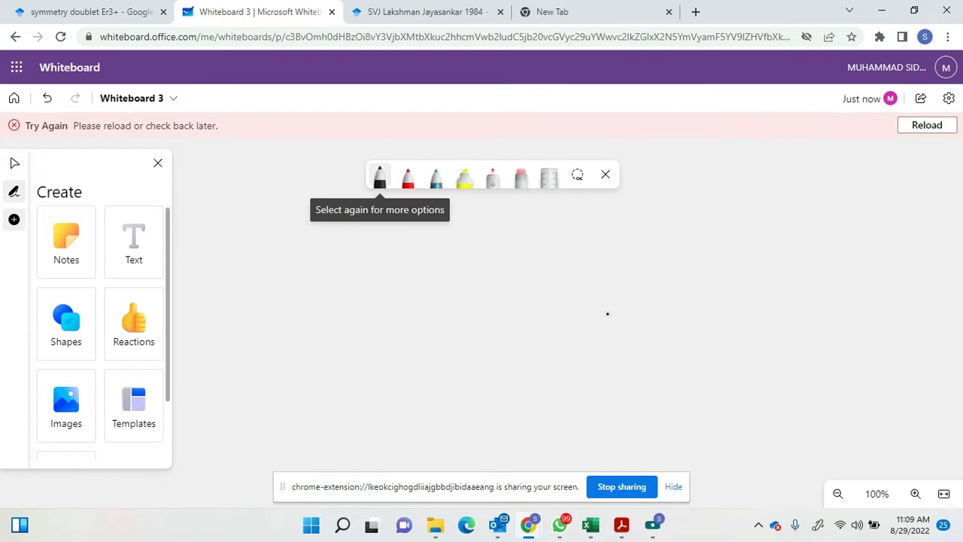
pyautogui.moveTo(203, 227)
pyautogui.mouseDown()
pyautogui.moveTo(242, 226)
pyautogui.moveTo(203, 229)
pyautogui.mouseUp()
pyautogui.moveTo(263, 208)
pyautogui.mouseDown()
pyautogui.moveTo(268, 230)
pyautogui.moveTo(268, 219)
pyautogui.mouseUp()
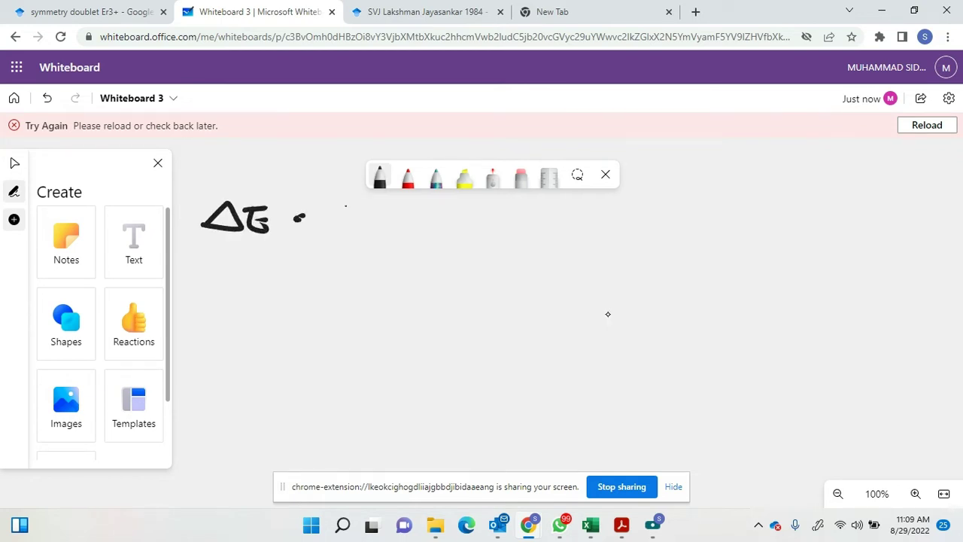
pyautogui.moveTo(346, 197); pyautogui.dragTo(346, 240)
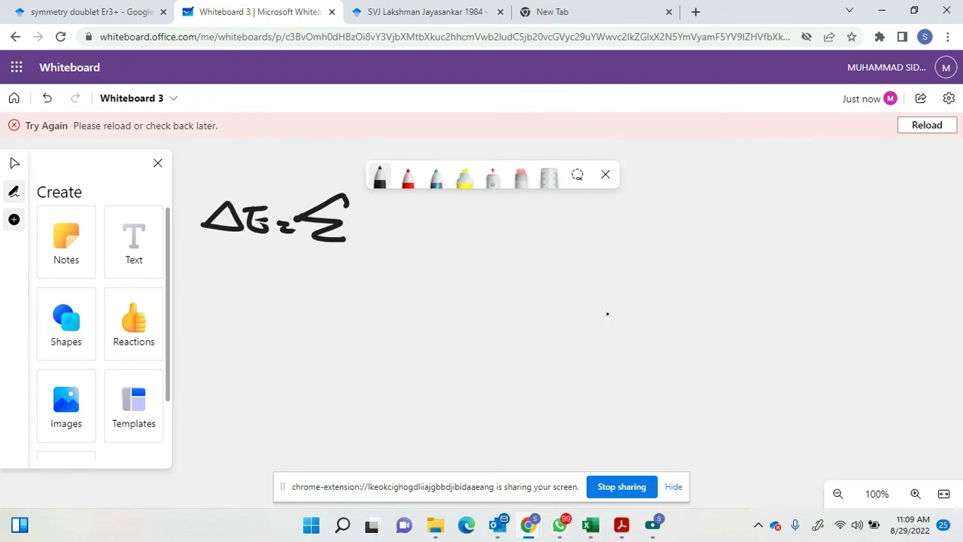
pyautogui.moveTo(380, 202); pyautogui.dragTo(368, 242)
pyautogui.moveTo(405, 205); pyautogui.dragTo(393, 223)
pyautogui.moveTo(439, 197)
pyautogui.mouseDown()
pyautogui.moveTo(438, 223)
pyautogui.moveTo(449, 206)
pyautogui.mouseUp()
pyautogui.moveTo(453, 215)
pyautogui.mouseDown()
pyautogui.moveTo(468, 219)
pyautogui.moveTo(461, 242)
pyautogui.moveTo(522, 261)
pyautogui.mouseUp()
pyautogui.moveTo(519, 235); pyautogui.dragTo(523, 244)
pyautogui.moveTo(553, 207); pyautogui.dragTo(572, 250)
pyautogui.moveTo(647, 212)
pyautogui.mouseDown()
pyautogui.moveTo(647, 235)
pyautogui.moveTo(662, 238)
pyautogui.mouseUp()
pyautogui.moveTo(656, 215); pyautogui.dragTo(655, 225)
# - Add the index range p = 1, 2, … under the sum and retouch the derivative's subscript
pyautogui.moveTo(304, 253); pyautogui.dragTo(305, 272)
pyautogui.moveTo(298, 259); pyautogui.dragTo(340, 275)
pyautogui.moveTo(348, 271)
pyautogui.mouseDown()
pyautogui.moveTo(344, 282)
pyautogui.moveTo(405, 276)
pyautogui.mouseUp()
pyautogui.click(417, 275)
pyautogui.click(439, 274)
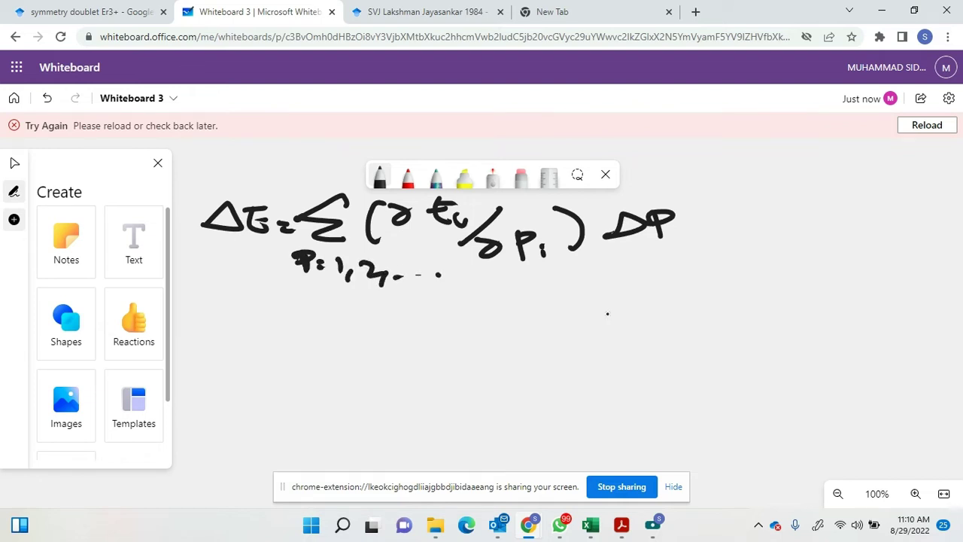
pyautogui.moveTo(461, 215); pyautogui.dragTo(465, 233)
# - Draw arrows labelling the derivative term A, ΔP n, and ΔE b
pyautogui.moveTo(480, 277)
pyautogui.mouseDown()
pyautogui.moveTo(480, 297)
pyautogui.moveTo(494, 288)
pyautogui.mouseUp()
pyautogui.moveTo(459, 332)
pyautogui.mouseDown()
pyautogui.moveTo(462, 322)
pyautogui.moveTo(486, 328)
pyautogui.mouseUp()
pyautogui.moveTo(460, 316); pyautogui.dragTo(483, 315)
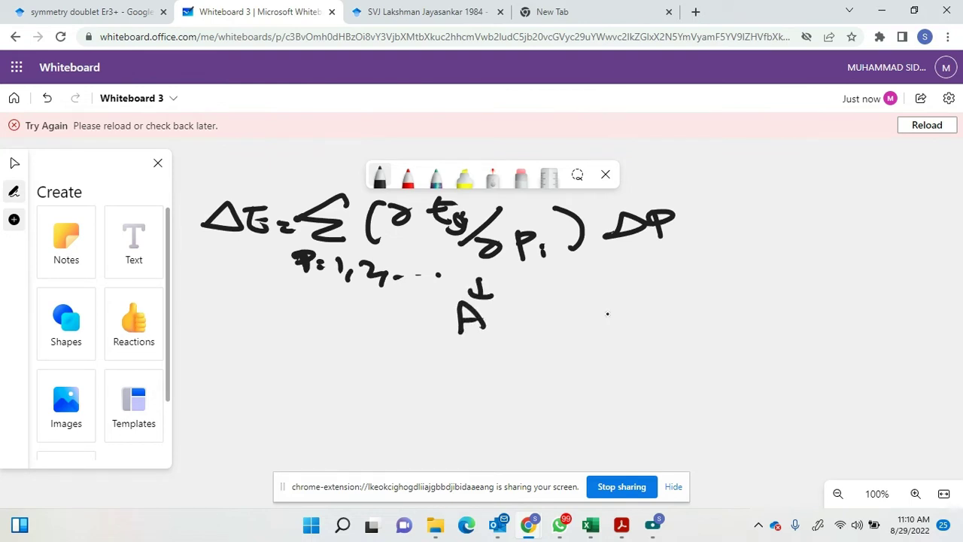
pyautogui.moveTo(644, 253)
pyautogui.mouseDown()
pyautogui.moveTo(646, 271)
pyautogui.moveTo(656, 268)
pyautogui.mouseUp()
pyautogui.moveTo(634, 296)
pyautogui.mouseDown()
pyautogui.moveTo(649, 289)
pyautogui.moveTo(670, 303)
pyautogui.mouseUp()
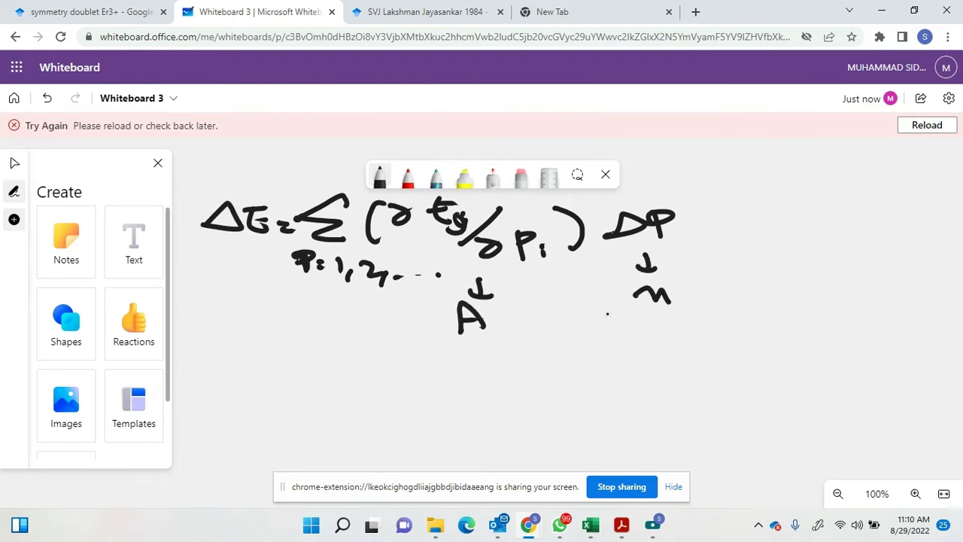
pyautogui.moveTo(241, 256); pyautogui.dragTo(243, 276)
pyautogui.moveTo(230, 266)
pyautogui.mouseDown()
pyautogui.moveTo(254, 272)
pyautogui.moveTo(234, 316)
pyautogui.moveTo(261, 308)
pyautogui.mouseUp()
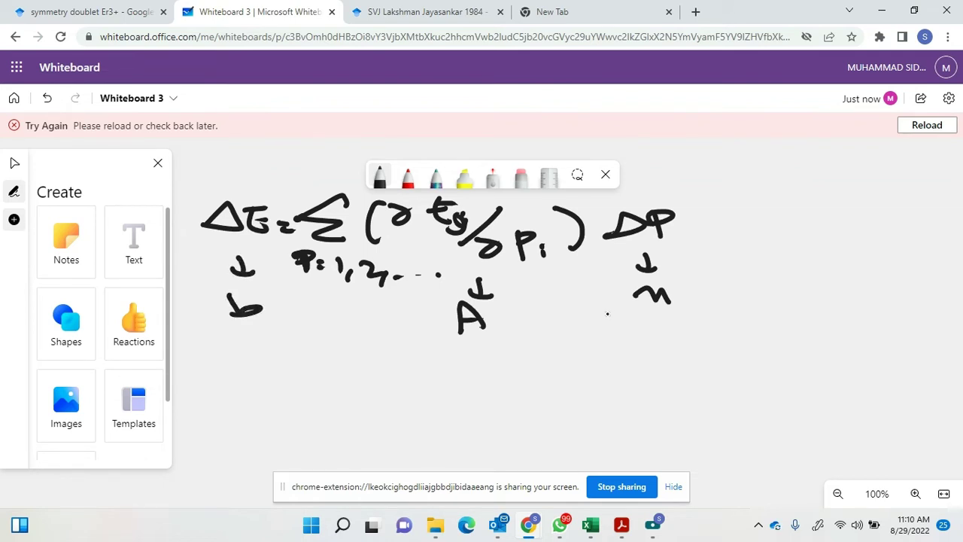
# - Write An = b with empty matrix brackets below, and note the erbium ion top right
pyautogui.moveTo(206, 376)
pyautogui.mouseDown()
pyautogui.moveTo(233, 377)
pyautogui.moveTo(230, 365)
pyautogui.mouseUp()
pyautogui.moveTo(241, 372)
pyautogui.mouseDown()
pyautogui.moveTo(263, 355)
pyautogui.moveTo(279, 371)
pyautogui.mouseUp()
pyautogui.moveTo(286, 358); pyautogui.dragTo(303, 358)
pyautogui.moveTo(287, 367); pyautogui.dragTo(321, 373)
pyautogui.moveTo(321, 374); pyautogui.dragTo(343, 365)
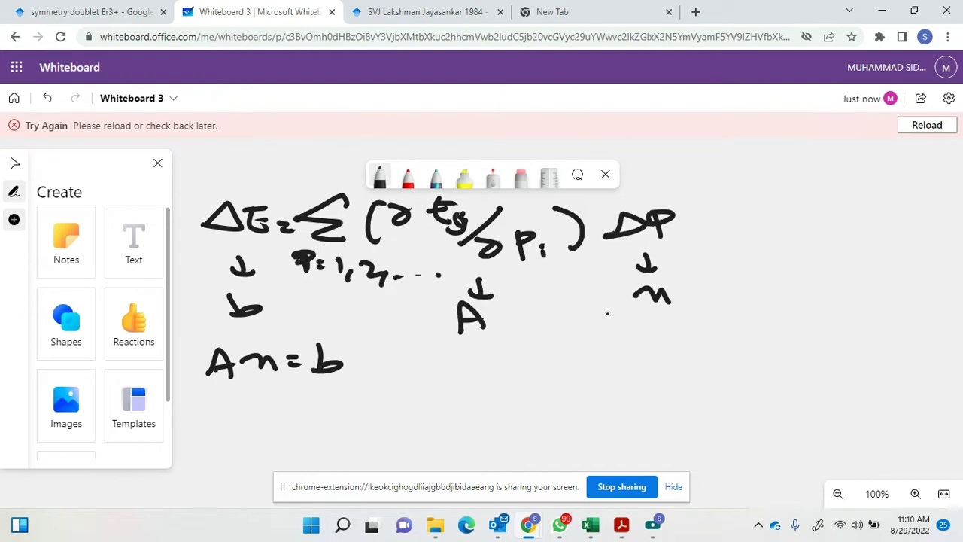
pyautogui.moveTo(218, 397)
pyautogui.mouseDown()
pyautogui.moveTo(181, 459)
pyautogui.moveTo(225, 470)
pyautogui.mouseUp()
pyautogui.moveTo(322, 398); pyautogui.dragTo(318, 450)
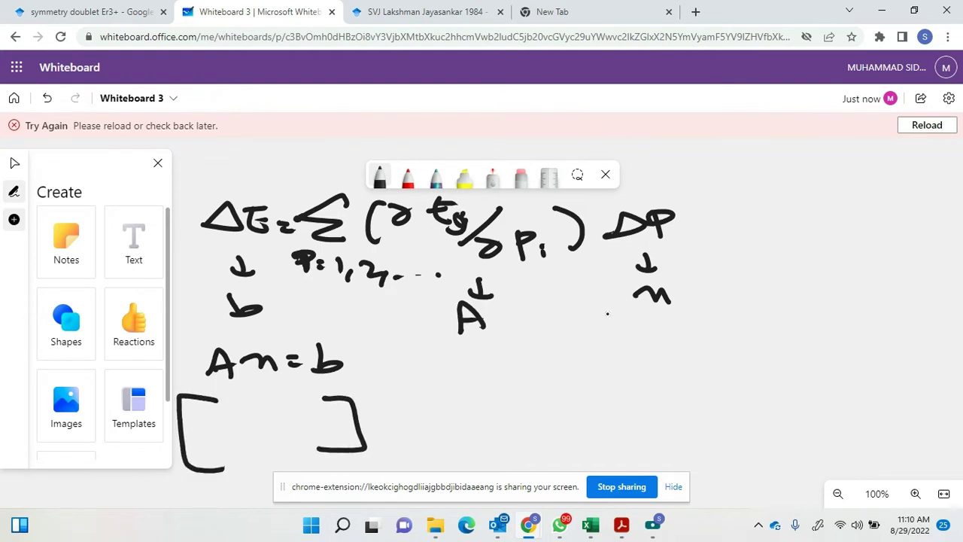
pyautogui.moveTo(741, 172)
pyautogui.mouseDown()
pyautogui.moveTo(766, 167)
pyautogui.moveTo(760, 197)
pyautogui.moveTo(789, 185)
pyautogui.mouseUp()
pyautogui.moveTo(796, 172)
pyautogui.mouseDown()
pyautogui.moveTo(817, 180)
pyautogui.moveTo(850, 175)
pyautogui.mouseUp()
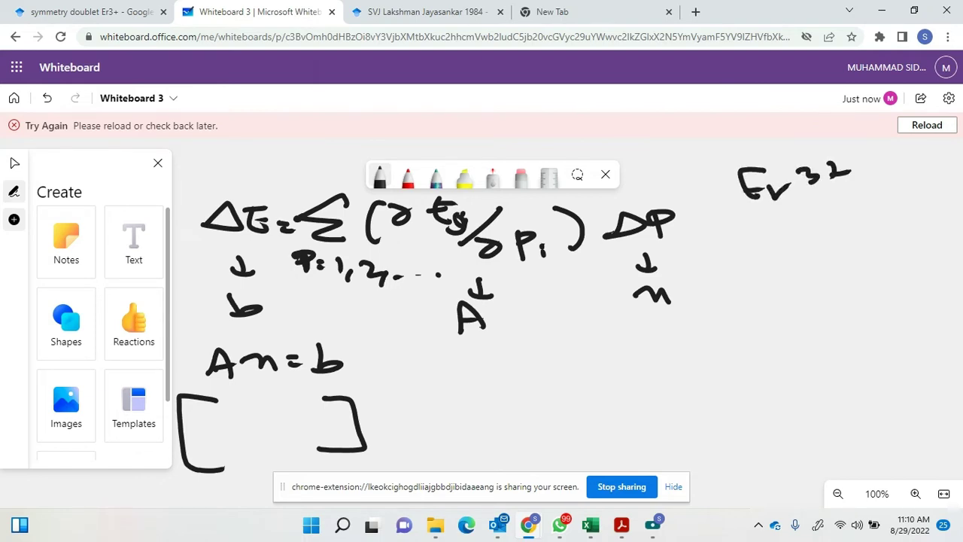
# - In the workbook, review the transition labels from 4I15/2 down to 2H11/2
pyautogui.click(590, 525)
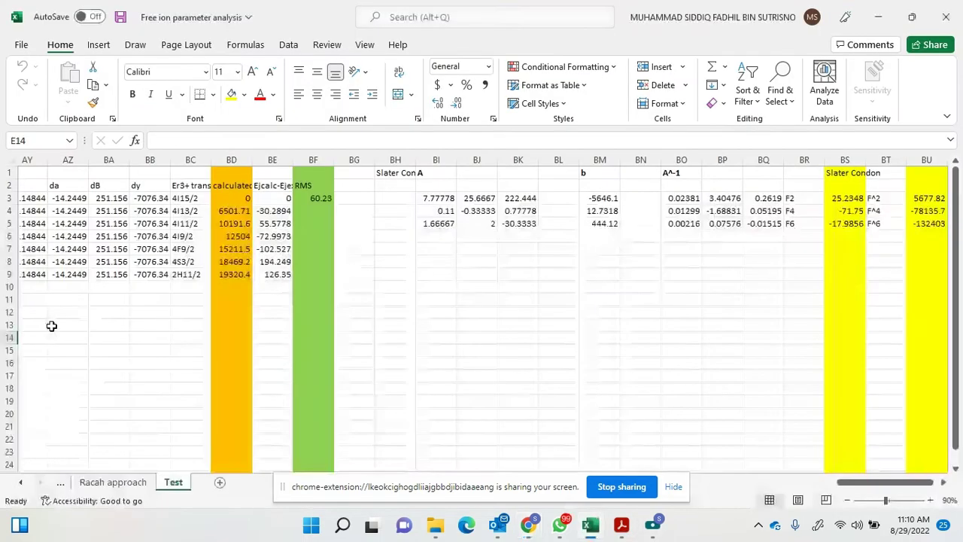
pyautogui.moveTo(843, 482); pyautogui.dragTo(249, 486)
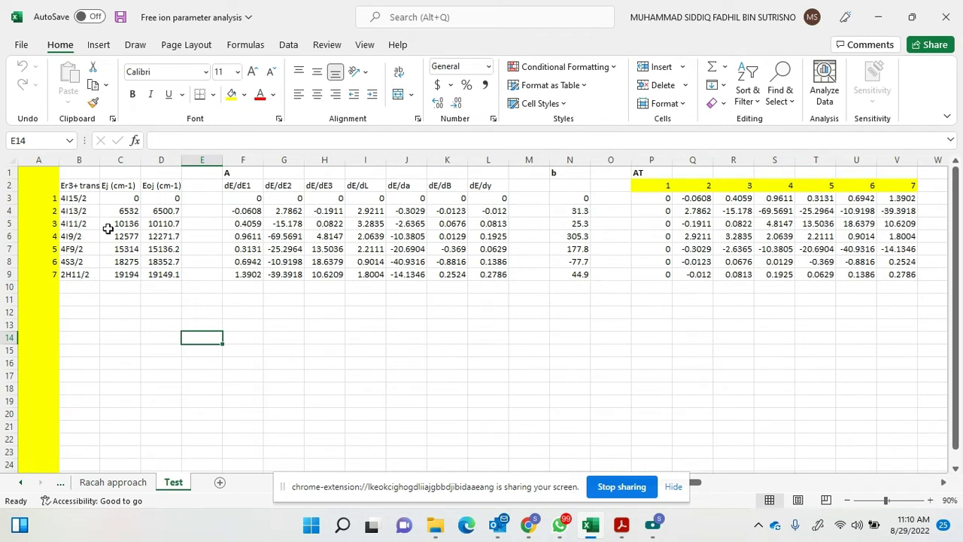
pyautogui.click(68, 199)
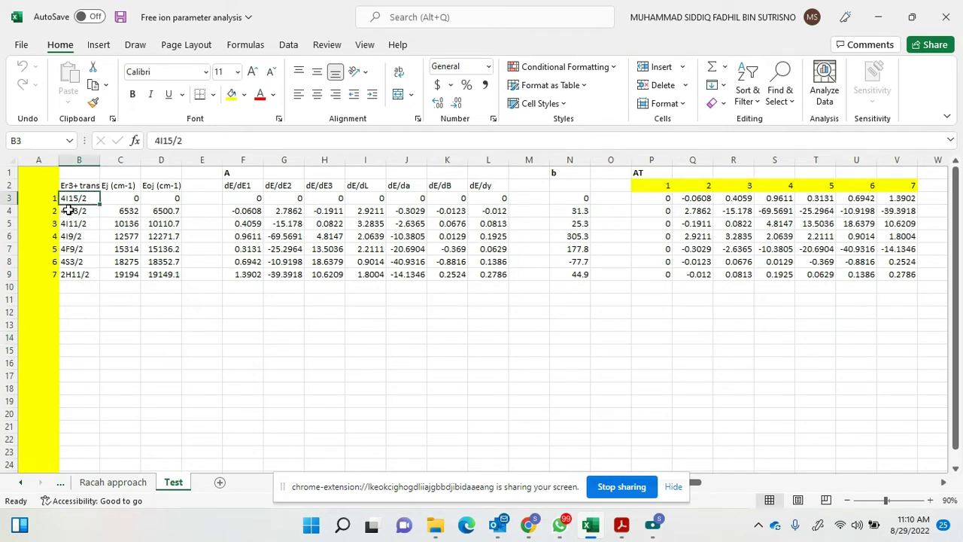
pyautogui.click(69, 212)
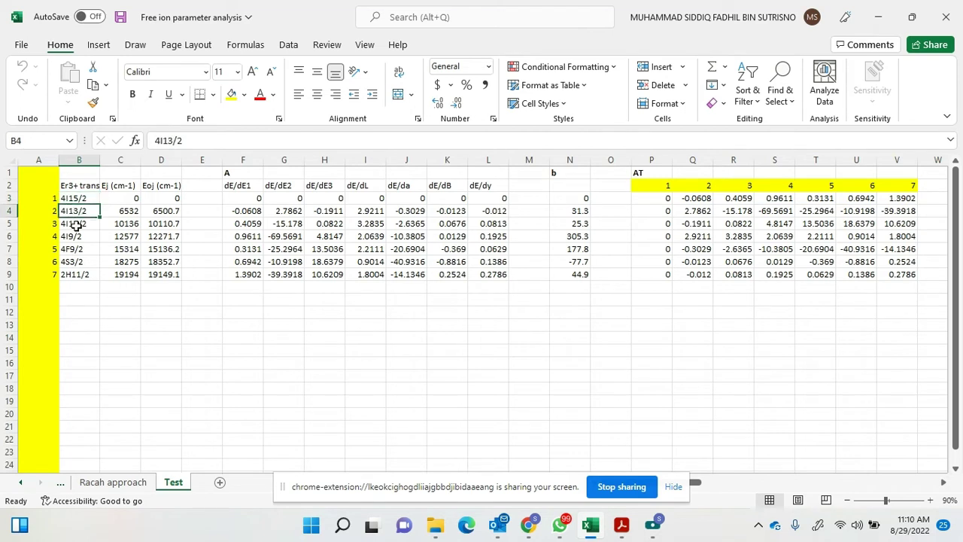
pyautogui.click(76, 224)
pyautogui.click(75, 236)
pyautogui.click(76, 249)
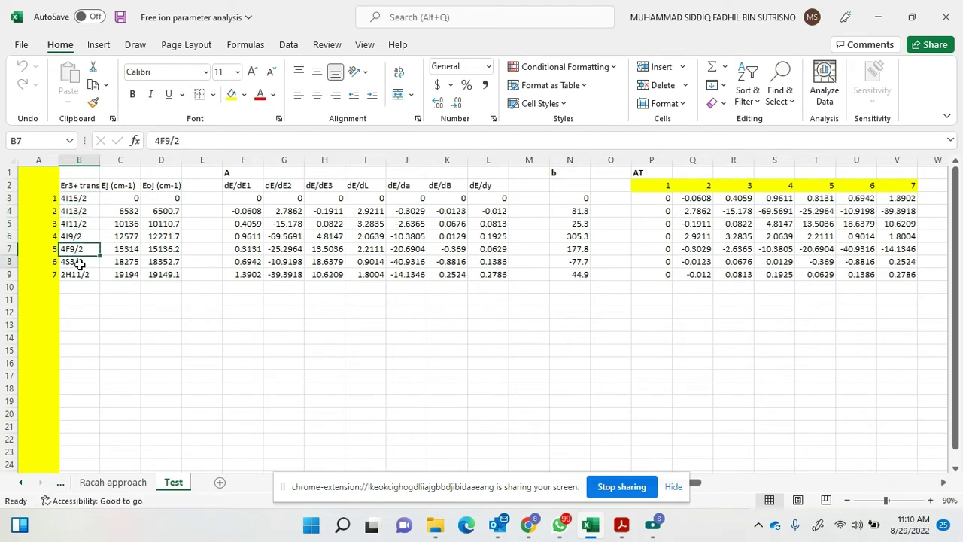
pyautogui.click(79, 262)
pyautogui.click(77, 275)
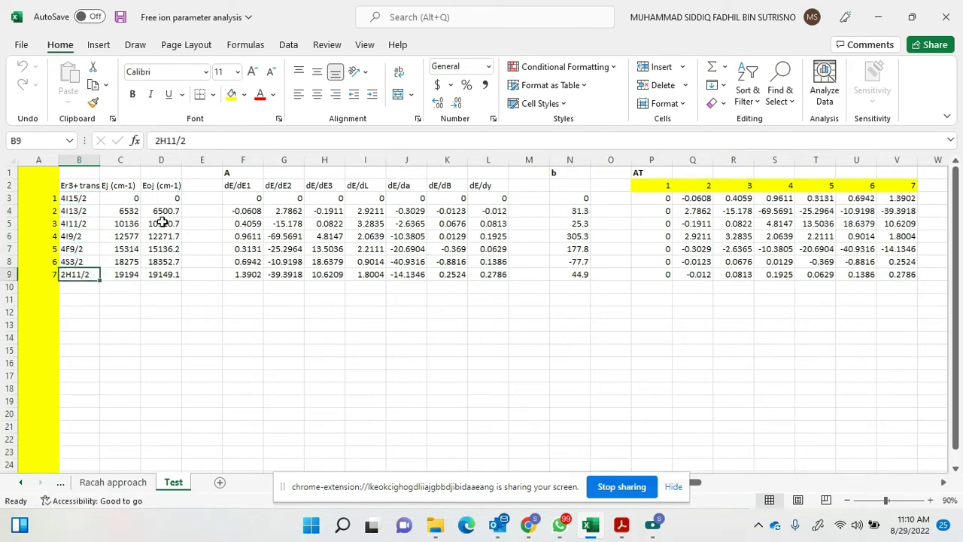
# - Fill the Ej (cm-1) column C yellow and label D10 'from paper'
pyautogui.click(120, 161)
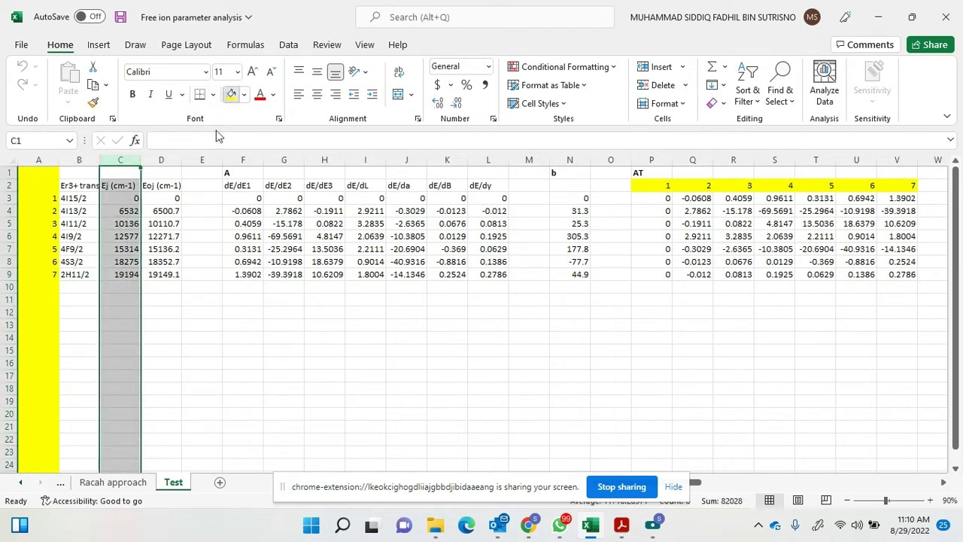
pyautogui.click(131, 199)
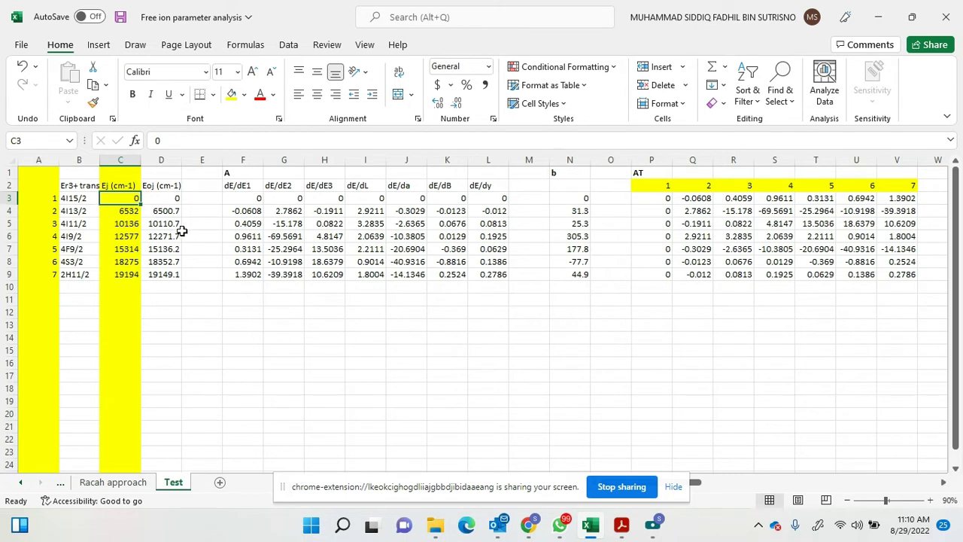
pyautogui.click(159, 284)
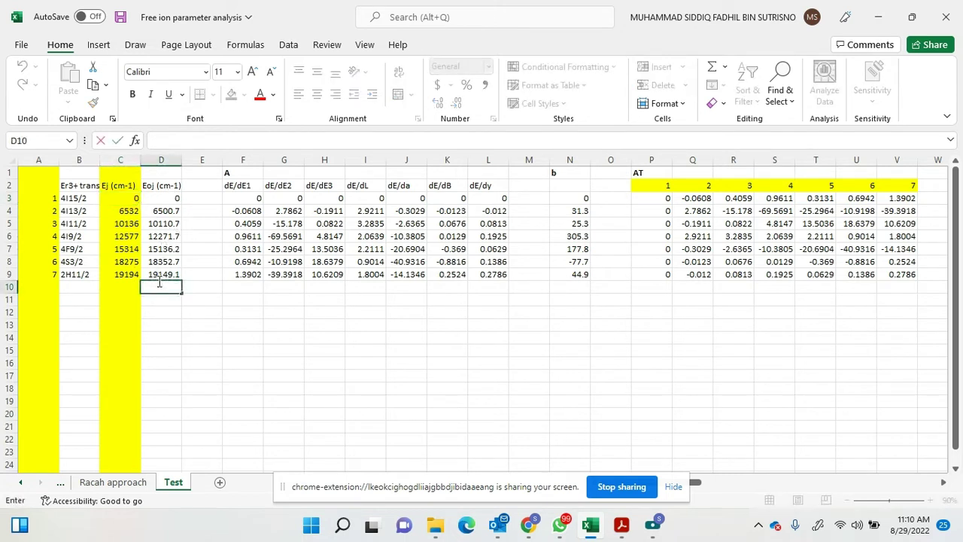
pyautogui.write('from paper')
pyautogui.press('Return')
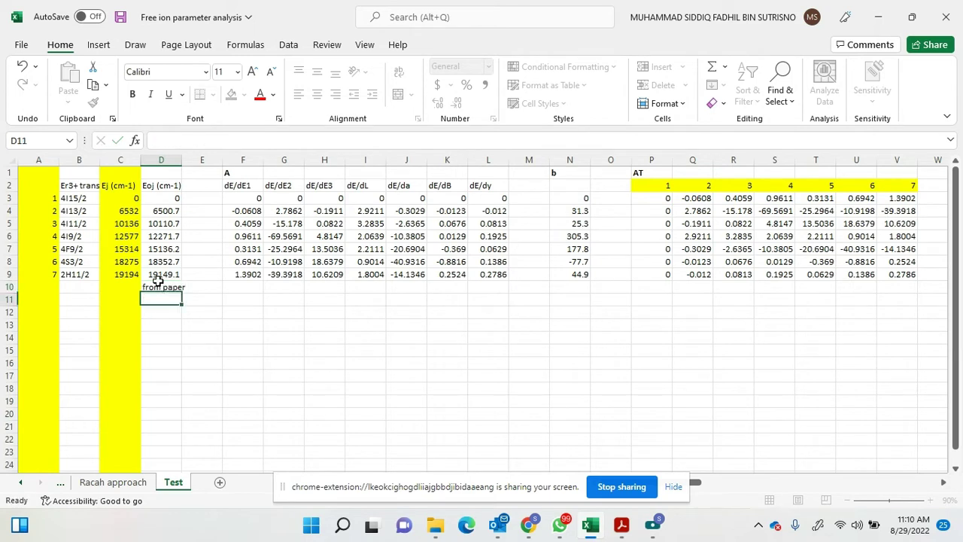
# - Label C10 'our experimental' and select the A matrix of partial derivatives F2:L9
pyautogui.click(127, 287)
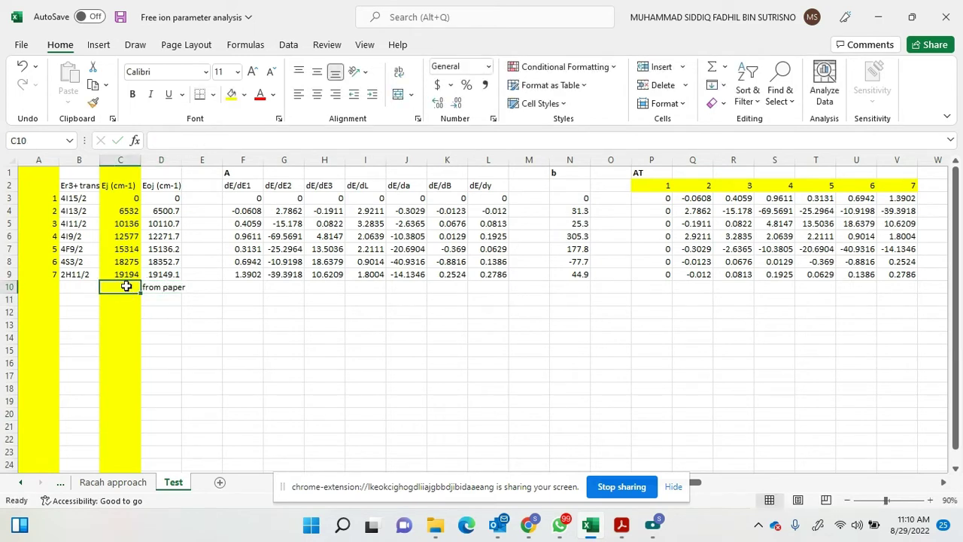
pyautogui.write('our experimental')
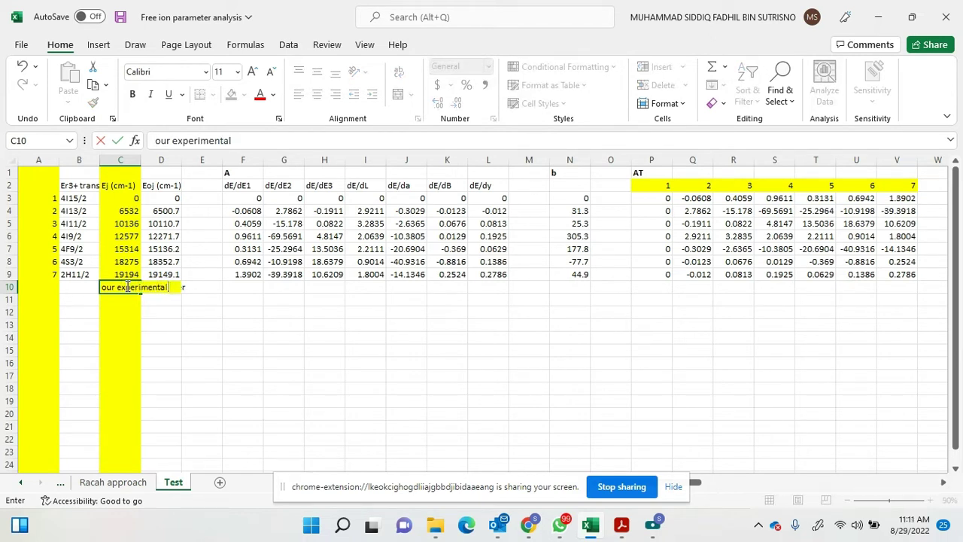
pyautogui.press('Return')
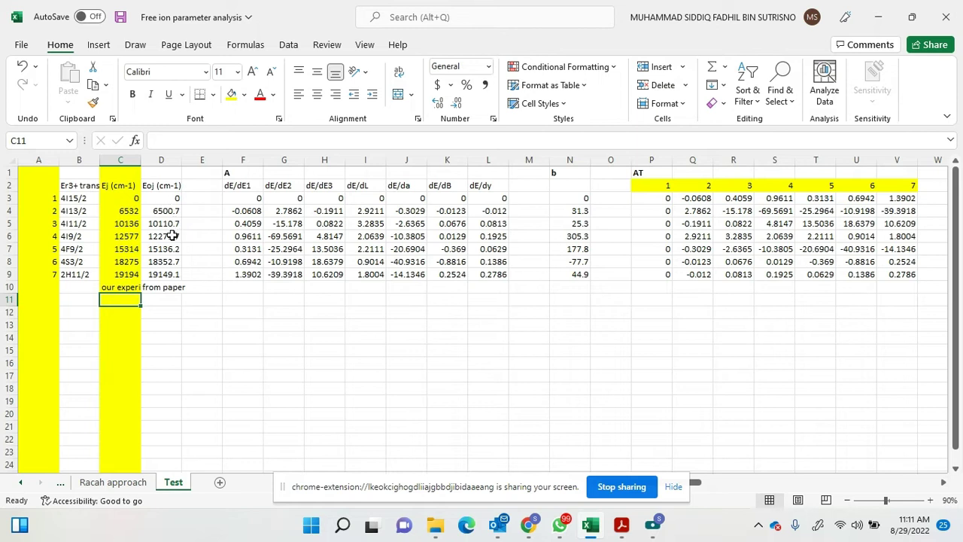
pyautogui.moveTo(235, 187); pyautogui.dragTo(497, 274)
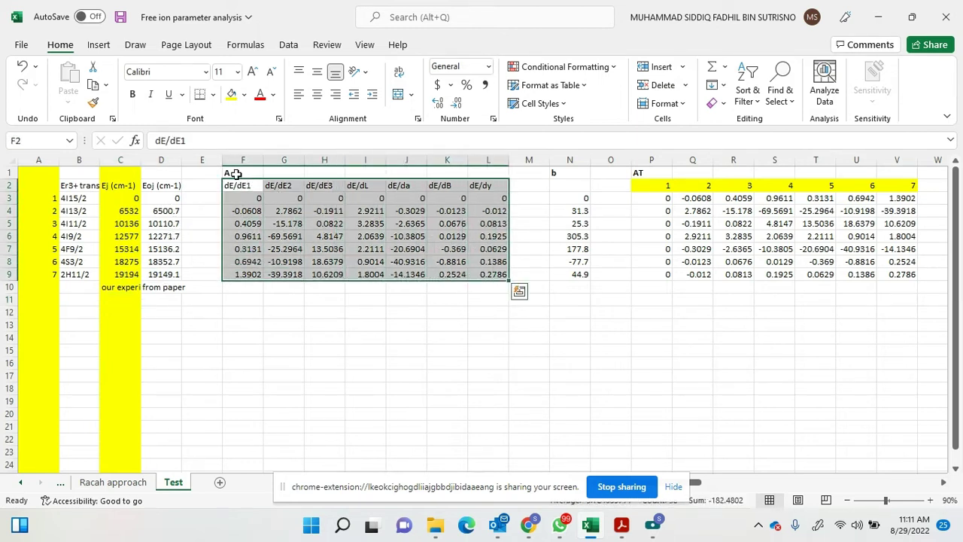
pyautogui.moveTo(593, 530)
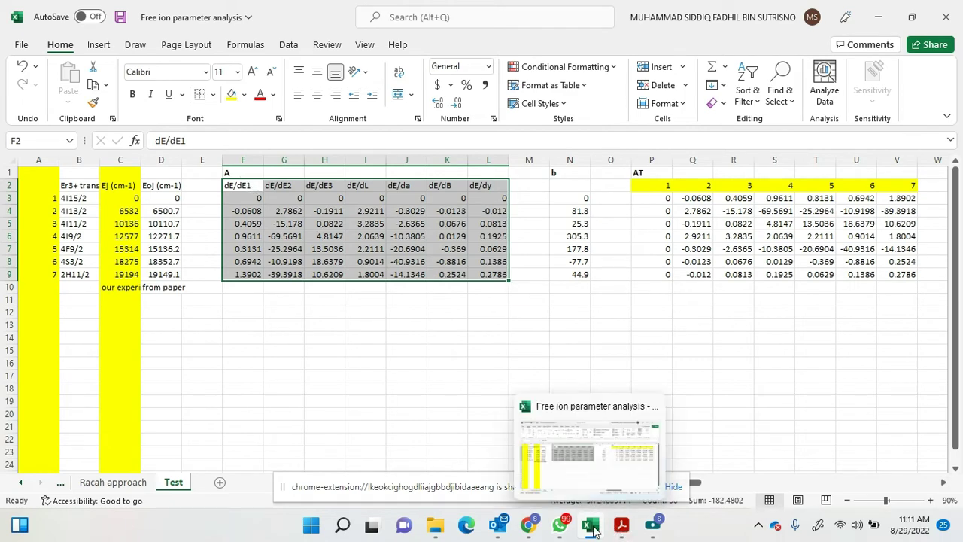
# - Examine Table 2's rows and dE¹ column in lakshman1984.pdf, scrolling down to the Table 3 heading
pyautogui.click(621, 525)
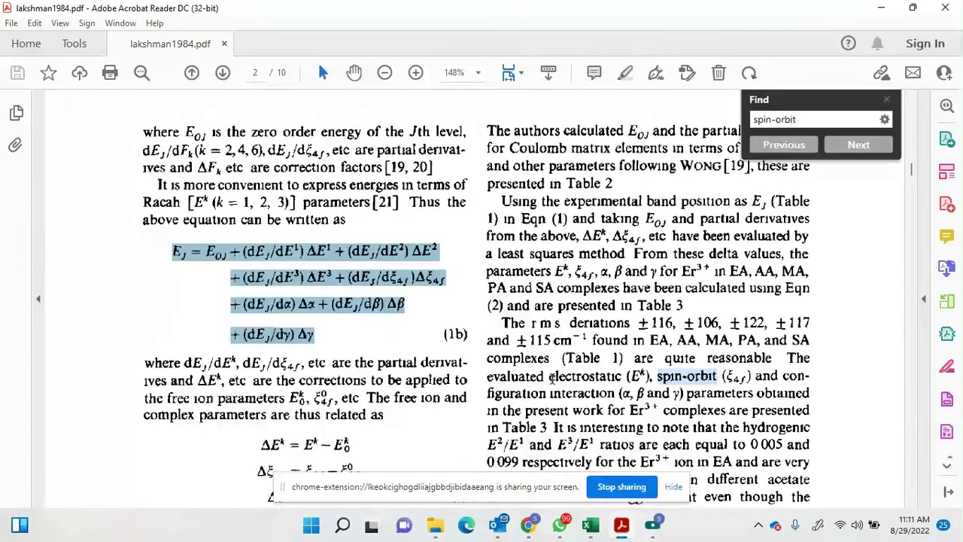
pyautogui.scroll(-3, 552, 379)
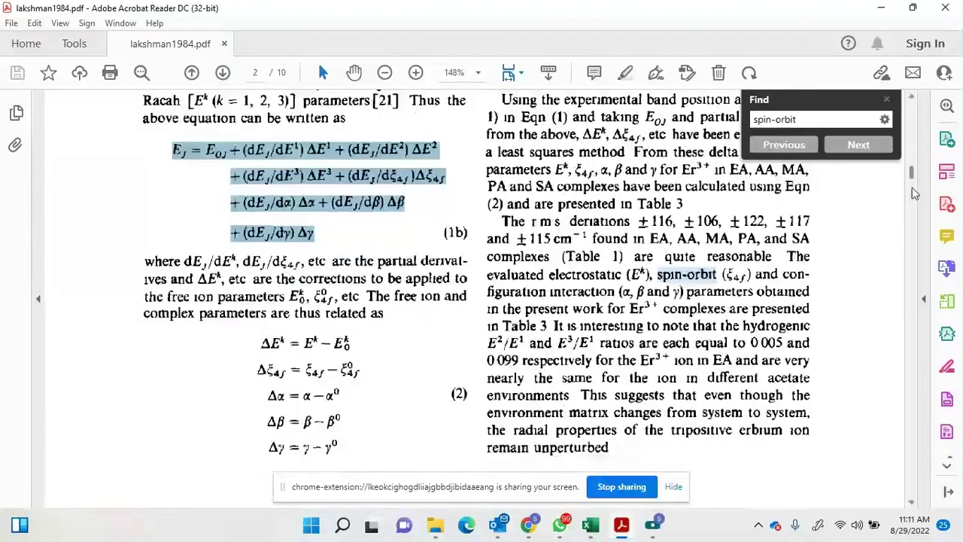
pyautogui.scroll(1, 916, 194)
pyautogui.moveTo(912, 173); pyautogui.dragTo(909, 309)
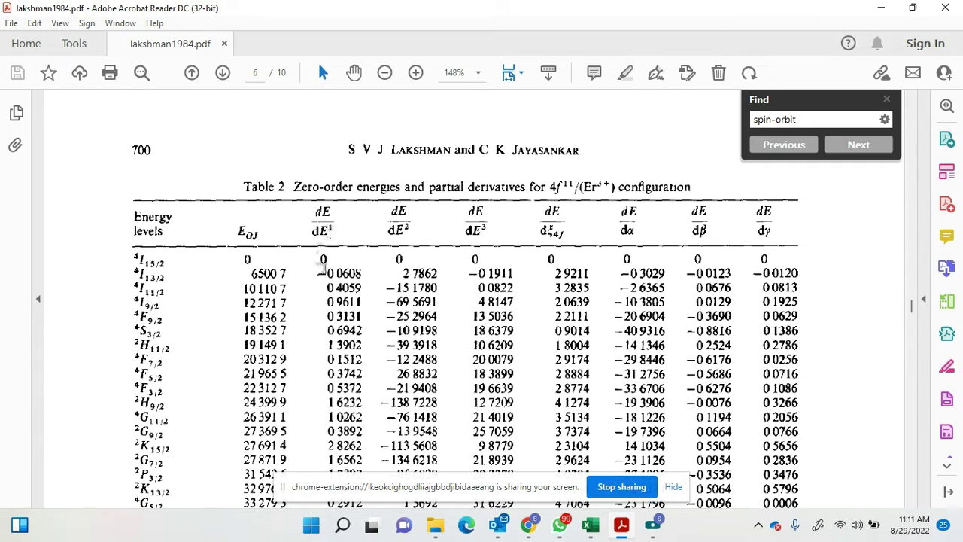
pyautogui.moveTo(319, 274); pyautogui.dragTo(361, 289)
pyautogui.click(153, 263)
pyautogui.moveTo(142, 275)
pyautogui.mouseDown()
pyautogui.moveTo(162, 263)
pyautogui.moveTo(143, 275)
pyautogui.mouseUp()
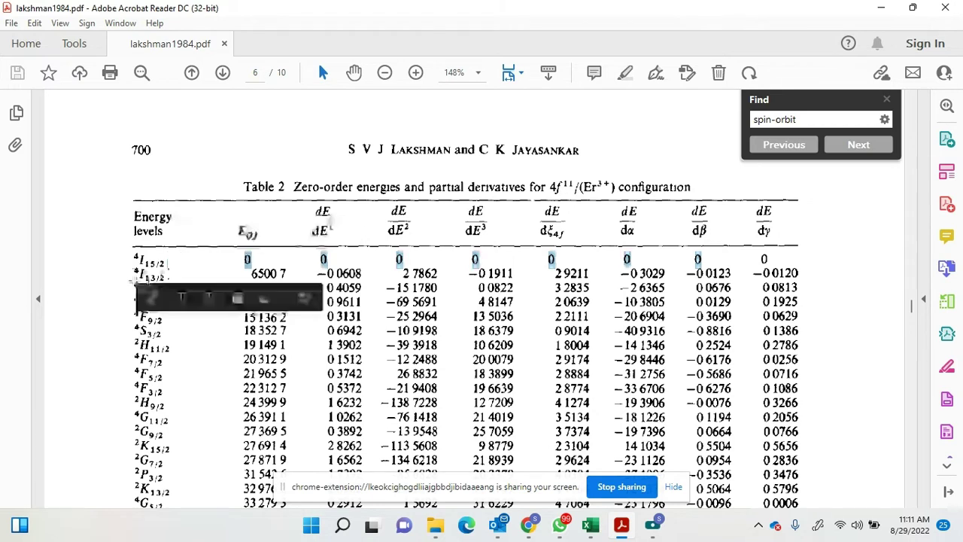
pyautogui.click(144, 276)
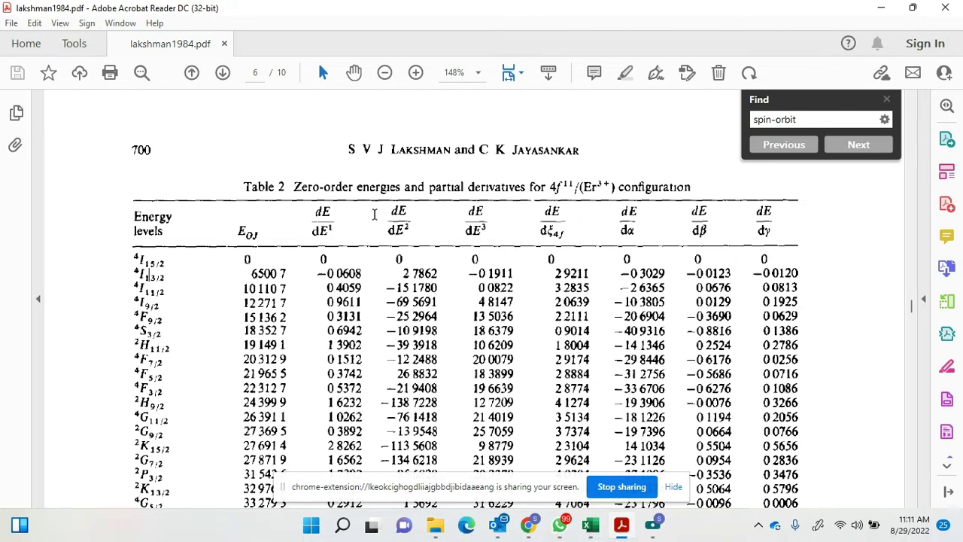
pyautogui.moveTo(313, 229); pyautogui.dragTo(338, 228)
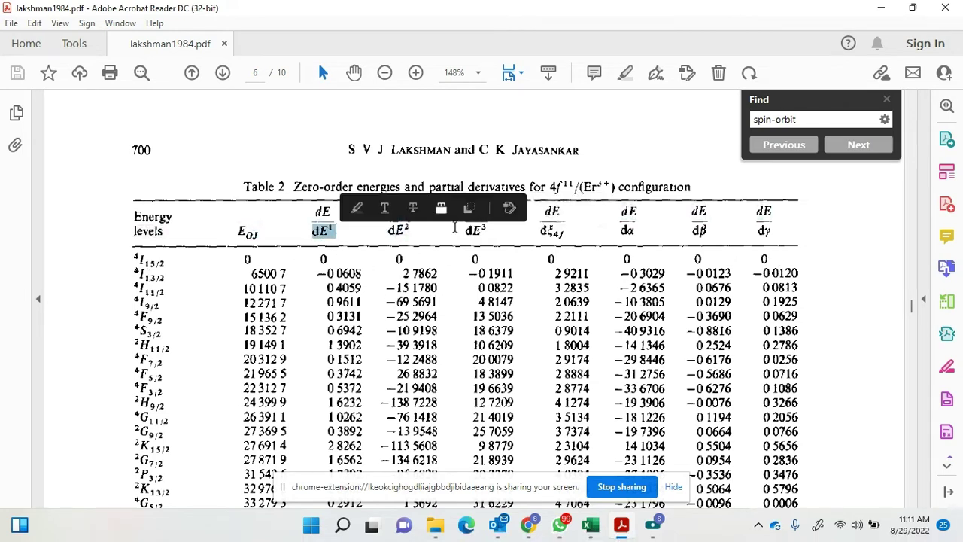
pyautogui.click(328, 301)
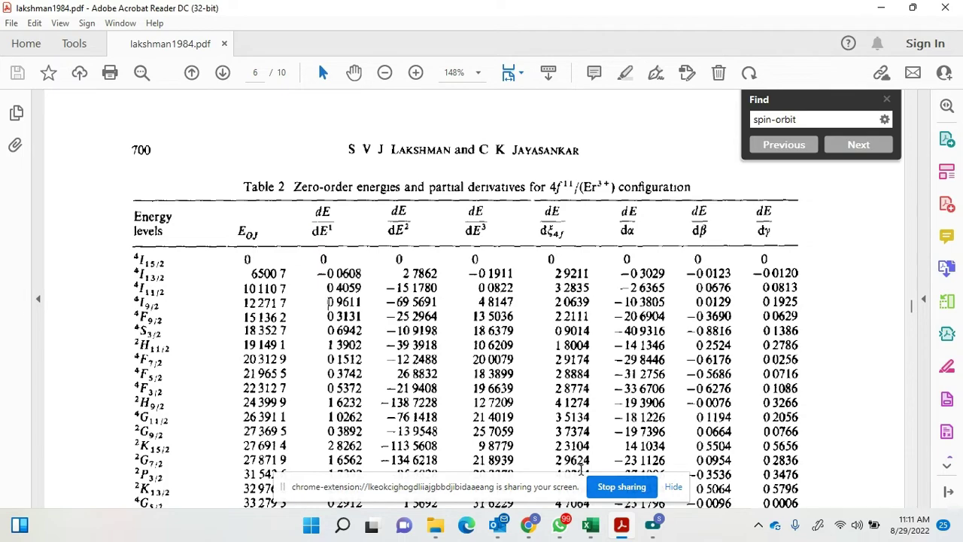
pyautogui.scroll(-5, 628, 403)
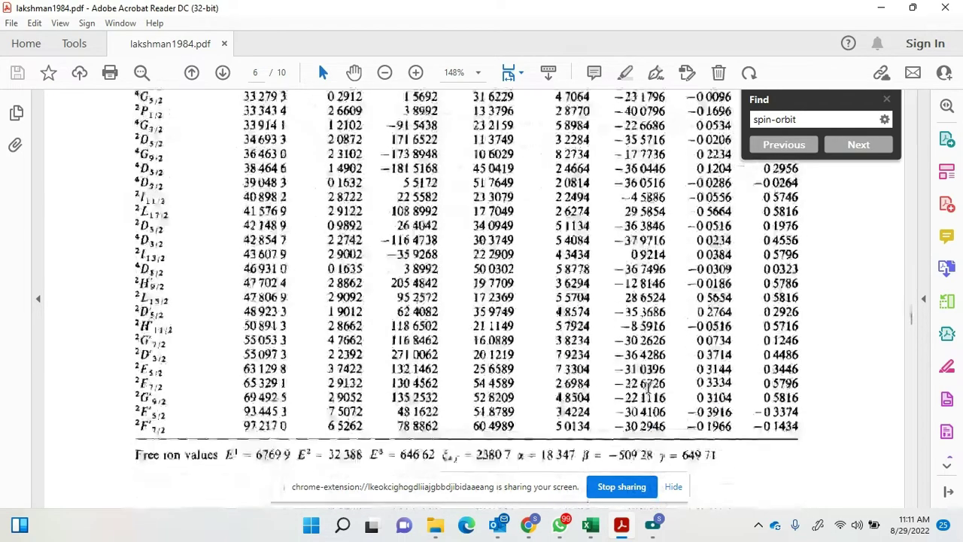
pyautogui.scroll(-3, 647, 389)
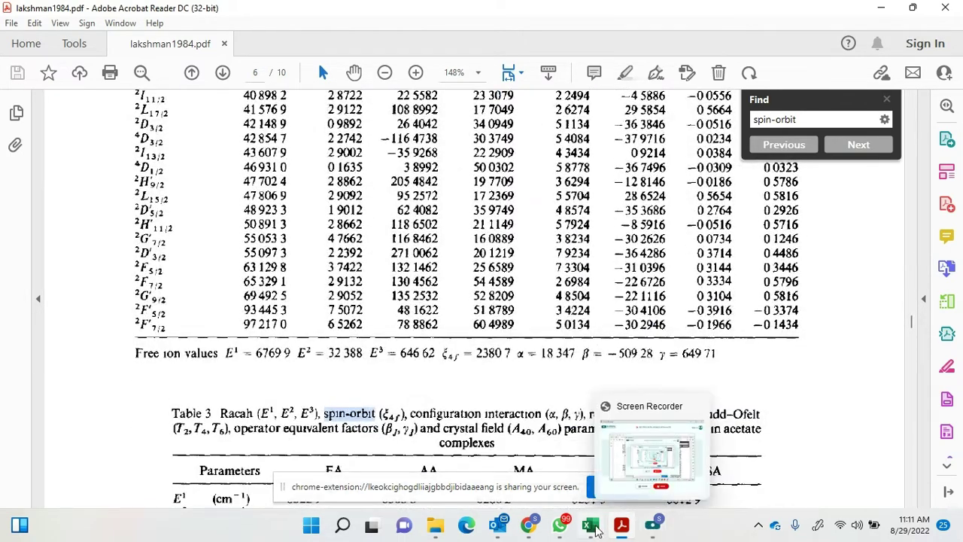
# - Bring Whiteboard 3 forward, showing An = b sized [7×7][7×1] = [7×1]
pyautogui.moveTo(533, 529)
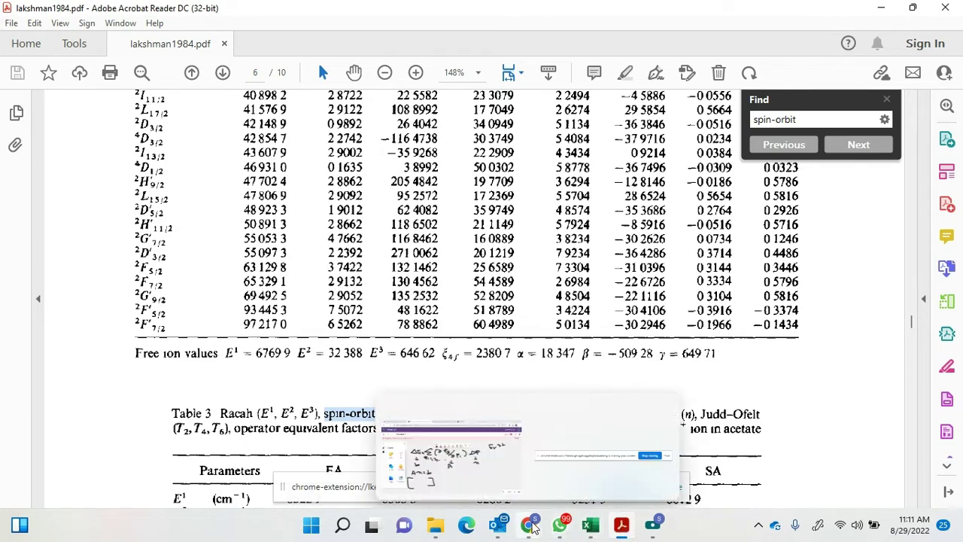
pyautogui.click(468, 440)
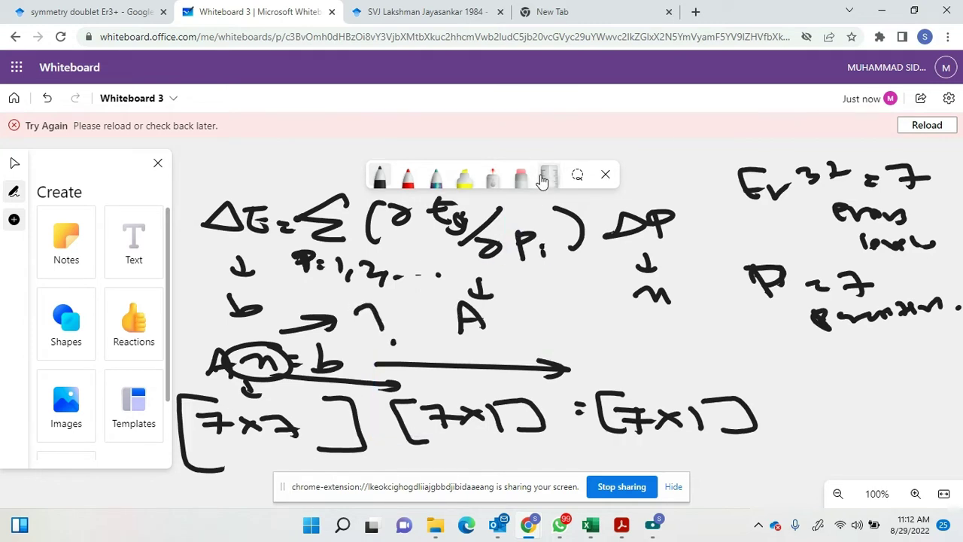
# - Clear all content from the whiteboard canvas
pyautogui.rightClick(510, 256)
pyautogui.click(555, 361)
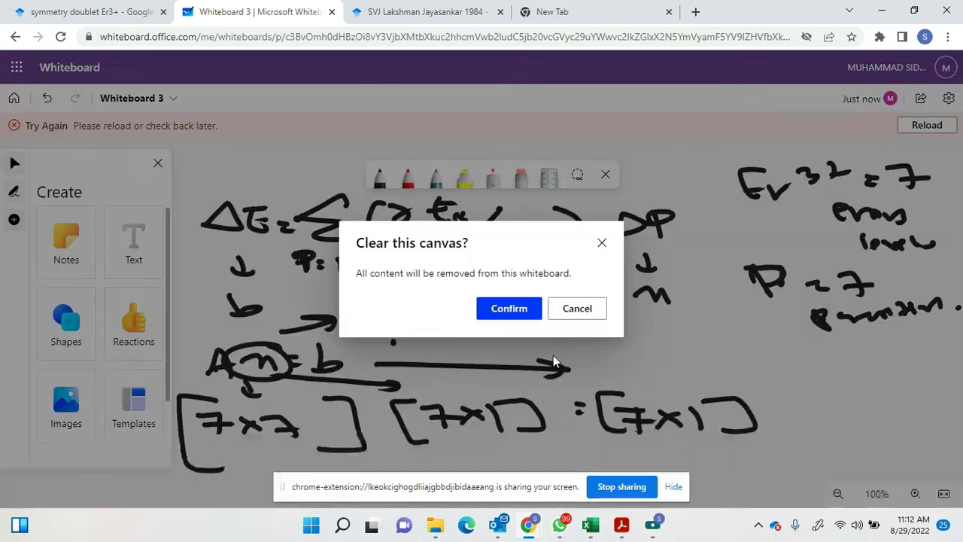
pyautogui.click(527, 314)
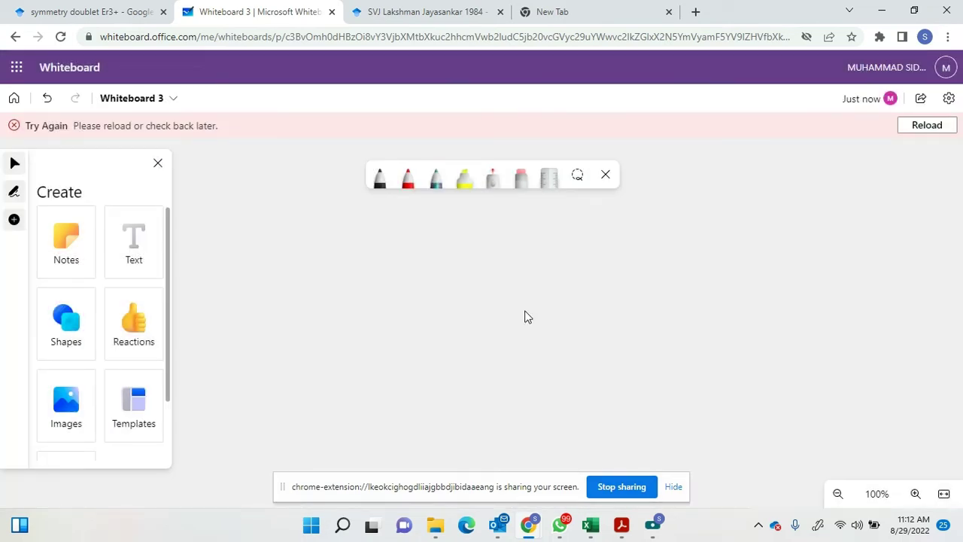
# - In black ink, write m = [AᵀA]⁻¹ × as the first part of the solution
pyautogui.click(379, 179)
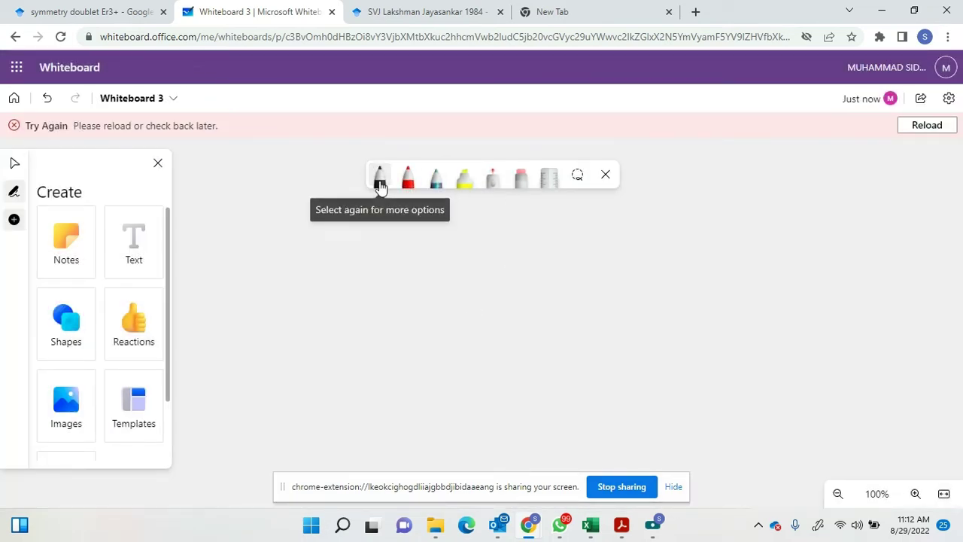
pyautogui.moveTo(234, 231); pyautogui.dragTo(246, 227)
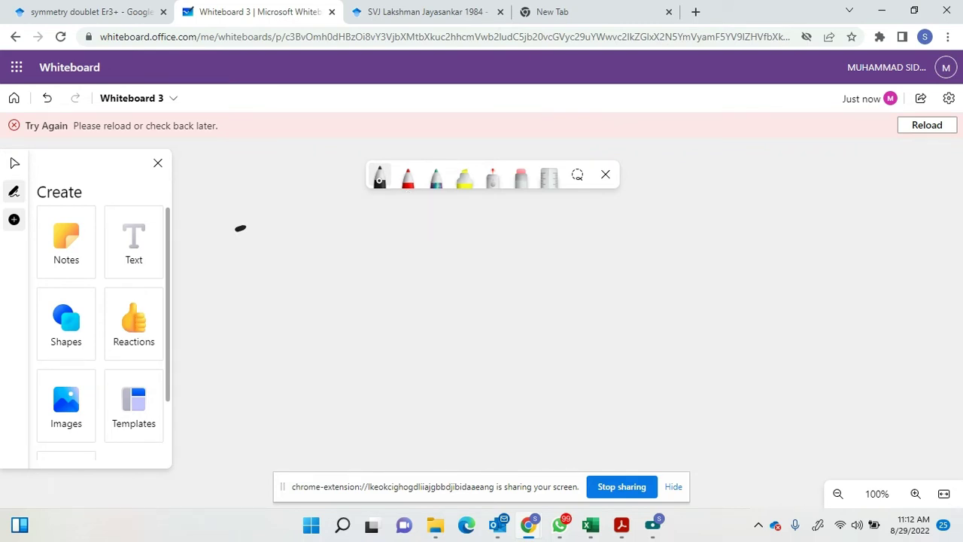
pyautogui.moveTo(246, 228); pyautogui.dragTo(253, 247)
pyautogui.moveTo(276, 253); pyautogui.dragTo(288, 252)
pyautogui.moveTo(340, 229)
pyautogui.mouseDown()
pyautogui.moveTo(301, 230)
pyautogui.moveTo(321, 275)
pyautogui.mouseUp()
pyautogui.moveTo(336, 272)
pyautogui.mouseDown()
pyautogui.moveTo(346, 248)
pyautogui.moveTo(365, 270)
pyautogui.mouseUp()
pyautogui.moveTo(343, 265)
pyautogui.mouseDown()
pyautogui.moveTo(361, 264)
pyautogui.moveTo(388, 230)
pyautogui.mouseUp()
pyautogui.moveTo(412, 239)
pyautogui.mouseDown()
pyautogui.moveTo(399, 267)
pyautogui.moveTo(426, 266)
pyautogui.mouseUp()
pyautogui.moveTo(405, 254); pyautogui.dragTo(435, 253)
pyautogui.moveTo(431, 233)
pyautogui.mouseDown()
pyautogui.moveTo(466, 230)
pyautogui.moveTo(446, 264)
pyautogui.mouseUp()
pyautogui.moveTo(477, 234); pyautogui.dragTo(497, 232)
pyautogui.click(506, 225)
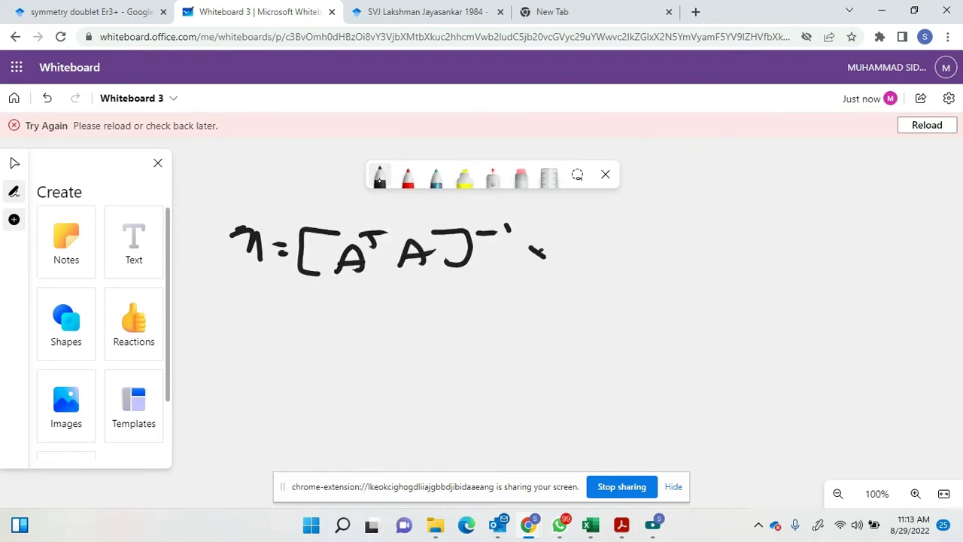
# - Complete the equation with the second factor [Aᵀb]
pyautogui.moveTo(596, 229)
pyautogui.mouseDown()
pyautogui.moveTo(560, 271)
pyautogui.moveTo(590, 274)
pyautogui.mouseUp()
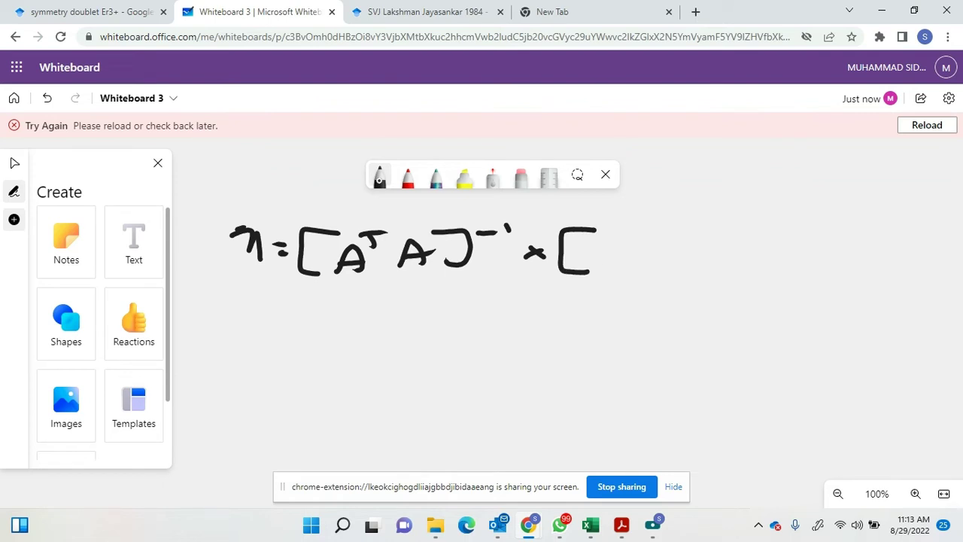
pyautogui.moveTo(616, 244); pyautogui.dragTo(608, 266)
pyautogui.moveTo(622, 240); pyautogui.dragTo(636, 265)
pyautogui.moveTo(644, 229)
pyautogui.mouseDown()
pyautogui.moveTo(640, 243)
pyautogui.moveTo(663, 226)
pyautogui.mouseUp()
pyautogui.moveTo(676, 232); pyautogui.dragTo(686, 259)
pyautogui.click(713, 227)
pyautogui.moveTo(714, 227); pyautogui.dragTo(705, 262)
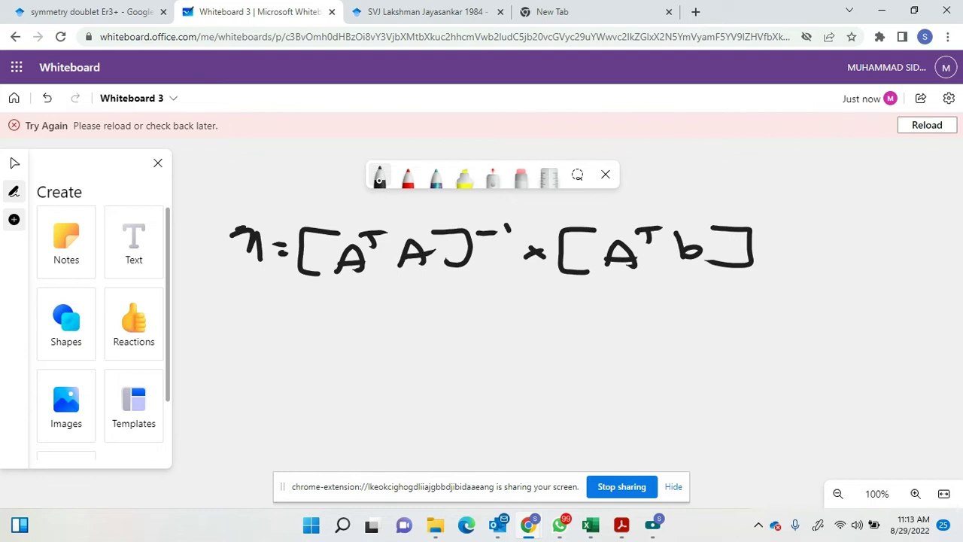
# - Write 7×1 under m and Aᵀ, A dimensions under [AᵀA]⁻¹, reducing to 7×7
pyautogui.moveTo(208, 295)
pyautogui.mouseDown()
pyautogui.moveTo(184, 294)
pyautogui.moveTo(197, 335)
pyautogui.moveTo(233, 309)
pyautogui.moveTo(276, 310)
pyautogui.moveTo(248, 328)
pyautogui.mouseUp()
pyautogui.moveTo(344, 299)
pyautogui.mouseDown()
pyautogui.moveTo(322, 319)
pyautogui.moveTo(341, 334)
pyautogui.mouseUp()
pyautogui.moveTo(350, 309)
pyautogui.mouseDown()
pyautogui.moveTo(351, 328)
pyautogui.moveTo(380, 326)
pyautogui.mouseUp()
pyautogui.moveTo(382, 310)
pyautogui.mouseDown()
pyautogui.moveTo(405, 309)
pyautogui.moveTo(391, 328)
pyautogui.mouseUp()
pyautogui.moveTo(412, 300)
pyautogui.mouseDown()
pyautogui.moveTo(438, 306)
pyautogui.moveTo(414, 328)
pyautogui.mouseUp()
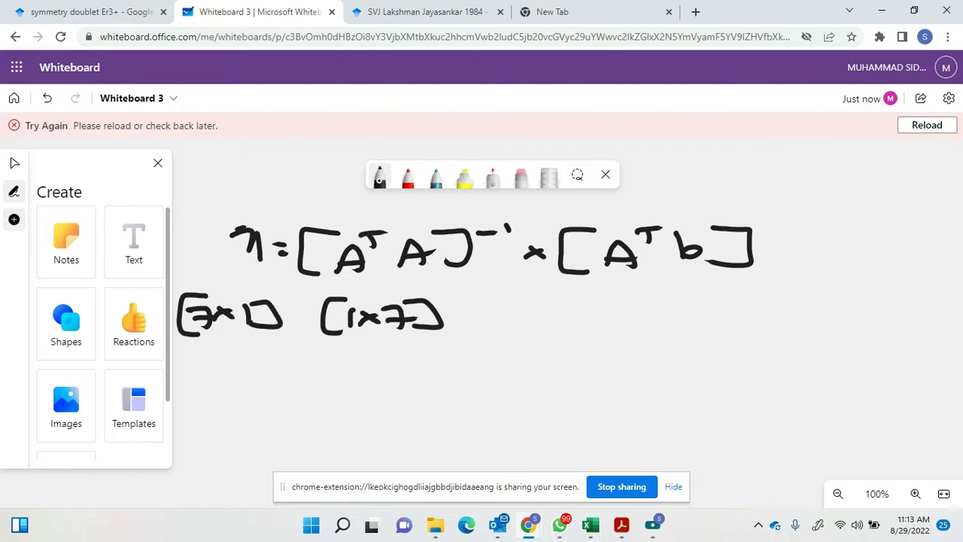
pyautogui.moveTo(326, 314); pyautogui.dragTo(346, 312)
pyautogui.moveTo(354, 312); pyautogui.dragTo(354, 338)
pyautogui.moveTo(473, 298)
pyautogui.mouseDown()
pyautogui.moveTo(527, 317)
pyautogui.moveTo(586, 300)
pyautogui.moveTo(578, 329)
pyautogui.mouseUp()
pyautogui.moveTo(399, 343)
pyautogui.mouseDown()
pyautogui.moveTo(486, 364)
pyautogui.moveTo(494, 334)
pyautogui.mouseUp()
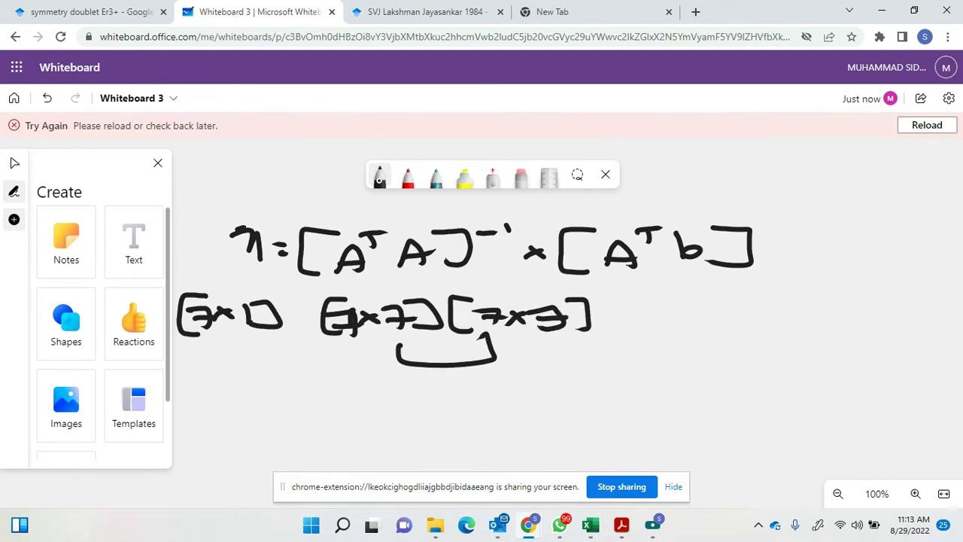
pyautogui.moveTo(359, 384)
pyautogui.mouseDown()
pyautogui.moveTo(398, 402)
pyautogui.moveTo(372, 406)
pyautogui.mouseUp()
pyautogui.moveTo(432, 395)
pyautogui.mouseDown()
pyautogui.moveTo(453, 385)
pyautogui.moveTo(441, 403)
pyautogui.mouseUp()
pyautogui.moveTo(452, 382)
pyautogui.mouseDown()
pyautogui.moveTo(491, 403)
pyautogui.moveTo(505, 393)
pyautogui.mouseUp()
pyautogui.moveTo(509, 381); pyautogui.dragTo(560, 402)
# - Under [Aᵀb], write Aᵀ as 7×7 and b as 7×1, reducing to 7×1
pyautogui.moveTo(642, 296)
pyautogui.mouseDown()
pyautogui.moveTo(620, 325)
pyautogui.moveTo(652, 329)
pyautogui.mouseUp()
pyautogui.moveTo(653, 315)
pyautogui.mouseDown()
pyautogui.moveTo(677, 327)
pyautogui.moveTo(694, 316)
pyautogui.mouseUp()
pyautogui.moveTo(697, 307); pyautogui.dragTo(726, 321)
pyautogui.moveTo(723, 306)
pyautogui.mouseDown()
pyautogui.moveTo(702, 322)
pyautogui.moveTo(749, 331)
pyautogui.mouseUp()
pyautogui.moveTo(768, 296); pyautogui.dragTo(765, 323)
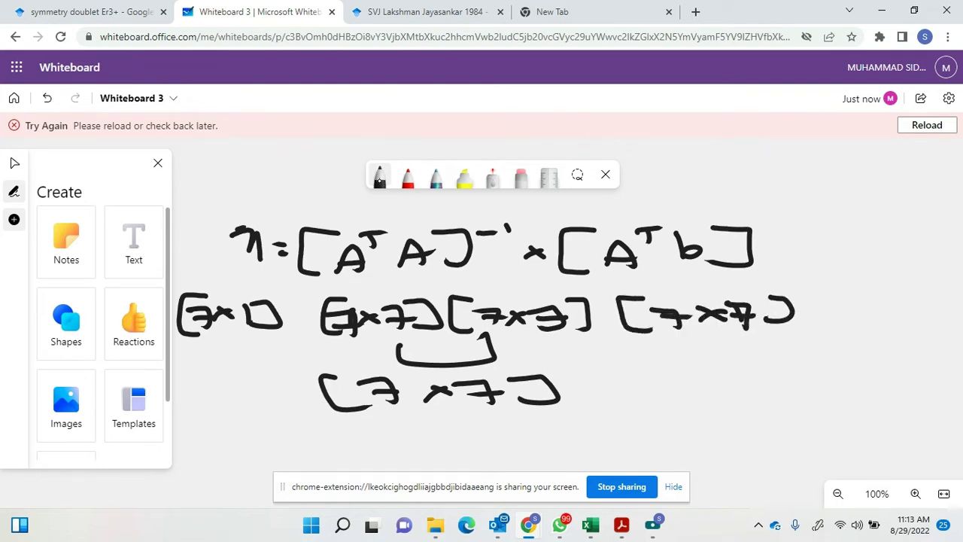
pyautogui.moveTo(826, 293)
pyautogui.mouseDown()
pyautogui.moveTo(825, 325)
pyautogui.moveTo(841, 322)
pyautogui.mouseUp()
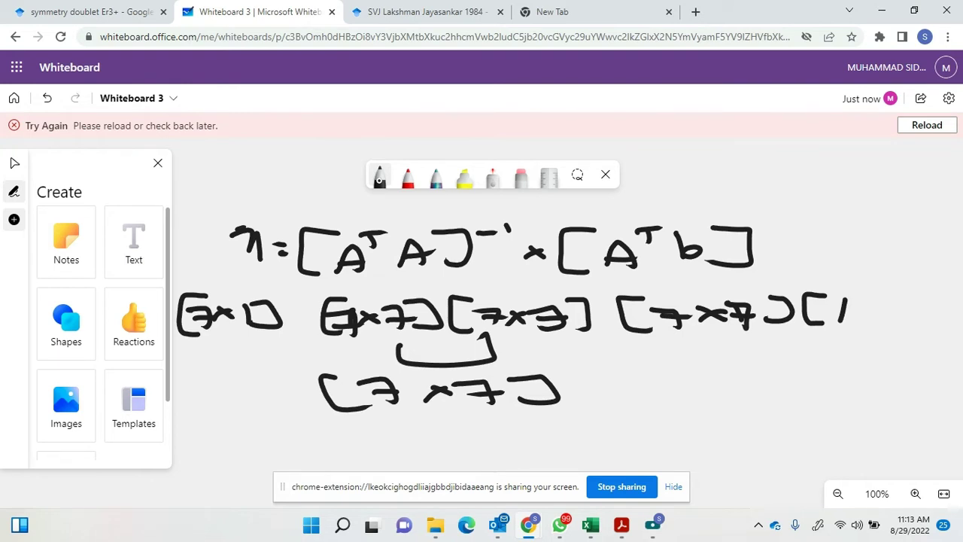
pyautogui.moveTo(826, 300)
pyautogui.mouseDown()
pyautogui.moveTo(855, 298)
pyautogui.moveTo(845, 320)
pyautogui.mouseUp()
pyautogui.moveTo(824, 312); pyautogui.dragTo(841, 307)
pyautogui.moveTo(866, 300)
pyautogui.mouseDown()
pyautogui.moveTo(885, 315)
pyautogui.moveTo(863, 318)
pyautogui.mouseUp()
pyautogui.moveTo(902, 299); pyautogui.dragTo(905, 319)
pyautogui.moveTo(742, 333)
pyautogui.mouseDown()
pyautogui.moveTo(869, 353)
pyautogui.moveTo(870, 331)
pyautogui.mouseUp()
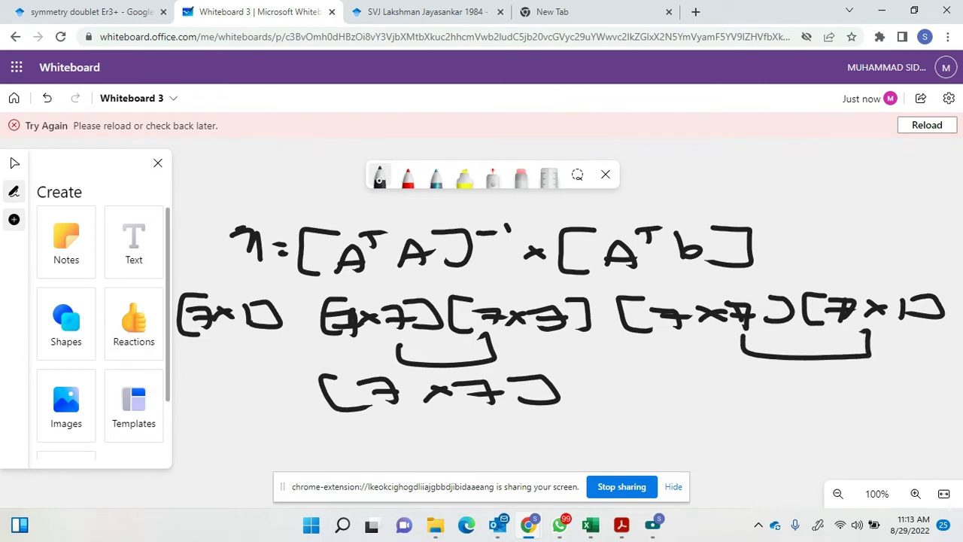
pyautogui.moveTo(665, 379)
pyautogui.mouseDown()
pyautogui.moveTo(694, 392)
pyautogui.moveTo(704, 382)
pyautogui.mouseUp()
pyautogui.moveTo(718, 374)
pyautogui.mouseDown()
pyautogui.moveTo(740, 389)
pyautogui.moveTo(719, 392)
pyautogui.mouseUp()
pyautogui.moveTo(757, 376)
pyautogui.mouseDown()
pyautogui.moveTo(767, 371)
pyautogui.moveTo(767, 393)
pyautogui.mouseUp()
pyautogui.moveTo(782, 373); pyautogui.dragTo(782, 391)
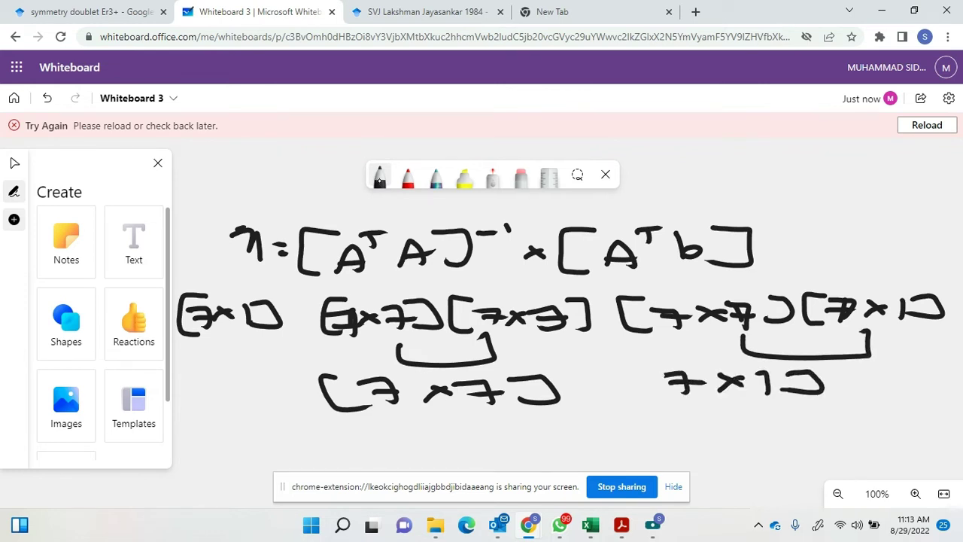
pyautogui.moveTo(629, 368); pyautogui.dragTo(638, 397)
# - Join the two product sizes into a final 7×1 result and tick both 7×1 sizes
pyautogui.moveTo(485, 406)
pyautogui.mouseDown()
pyautogui.moveTo(666, 423)
pyautogui.moveTo(677, 397)
pyautogui.mouseUp()
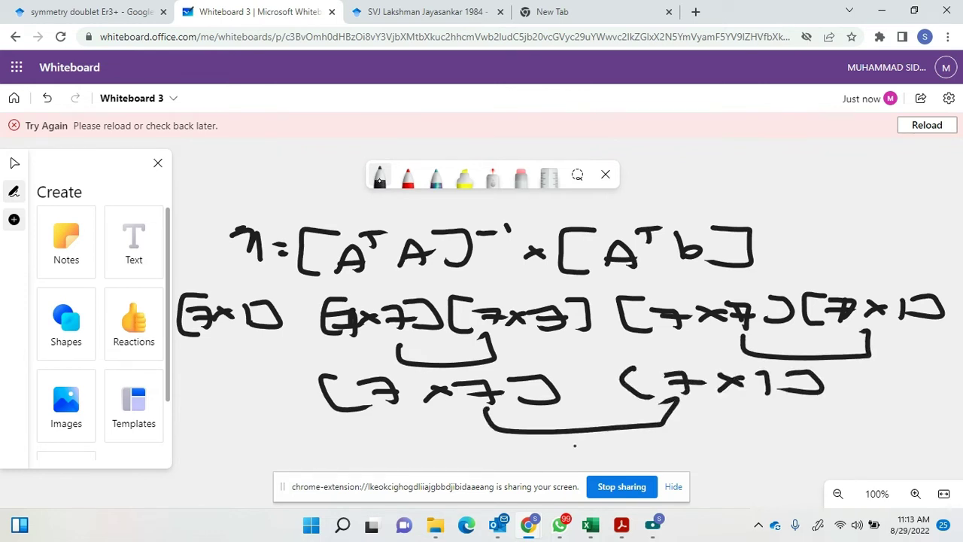
pyautogui.moveTo(575, 444); pyautogui.dragTo(575, 467)
pyautogui.moveTo(581, 450)
pyautogui.mouseDown()
pyautogui.moveTo(608, 449)
pyautogui.moveTo(604, 467)
pyautogui.mouseUp()
pyautogui.moveTo(586, 456); pyautogui.dragTo(610, 453)
pyautogui.moveTo(632, 444)
pyautogui.mouseDown()
pyautogui.moveTo(650, 455)
pyautogui.moveTo(633, 456)
pyautogui.mouseUp()
pyautogui.moveTo(660, 444); pyautogui.dragTo(686, 455)
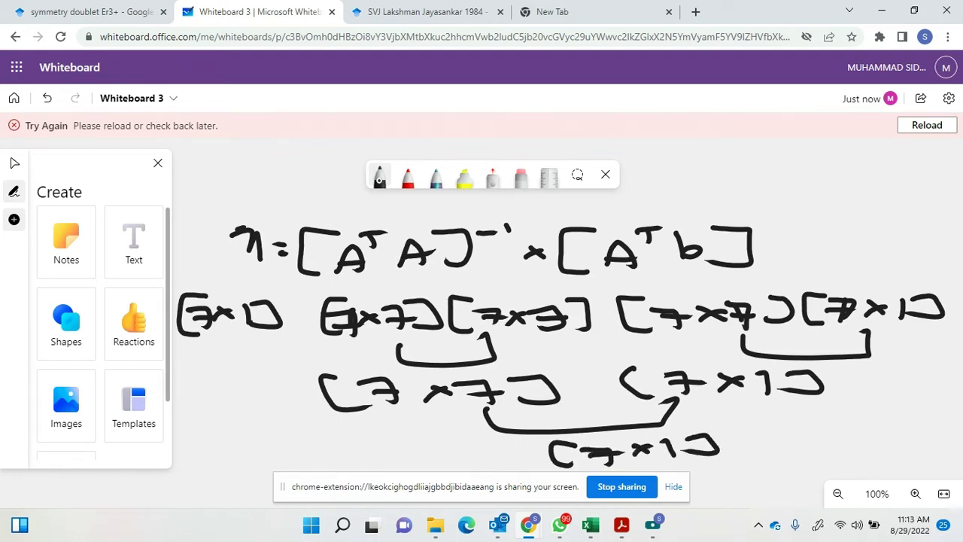
pyautogui.moveTo(745, 435); pyautogui.dragTo(799, 426)
pyautogui.moveTo(226, 348); pyautogui.dragTo(283, 345)
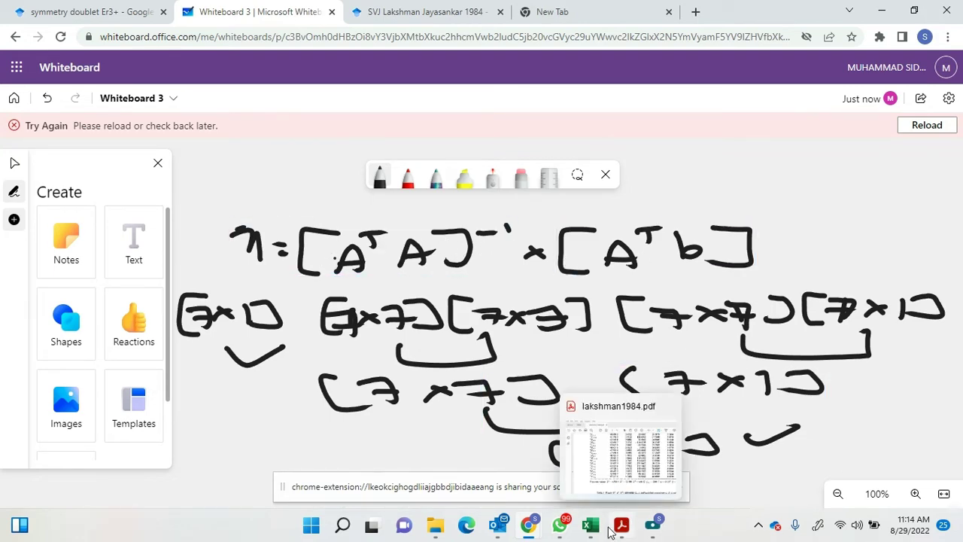
# - Back in Excel, reselect the A matrix of partial derivatives F2:L9
pyautogui.moveTo(591, 524)
pyautogui.click(545, 426)
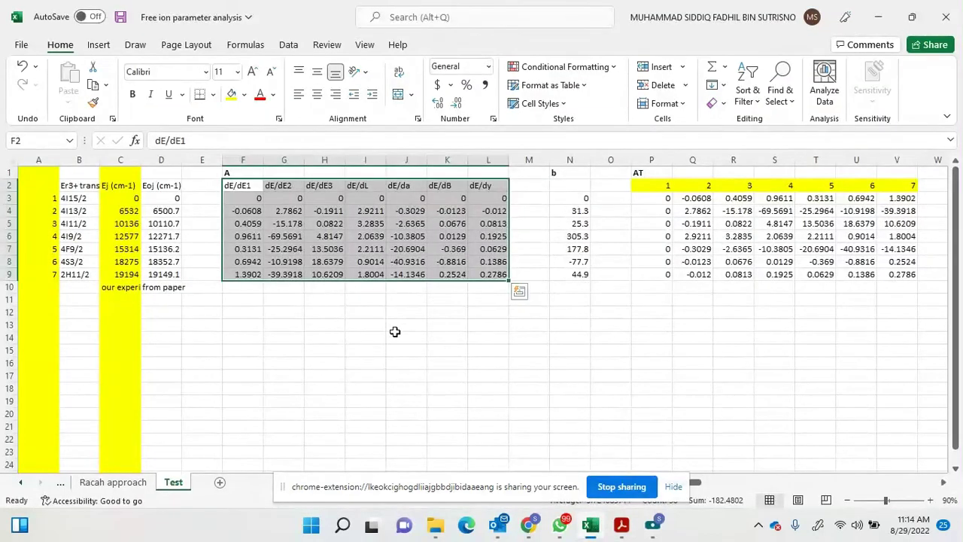
pyautogui.click(433, 313)
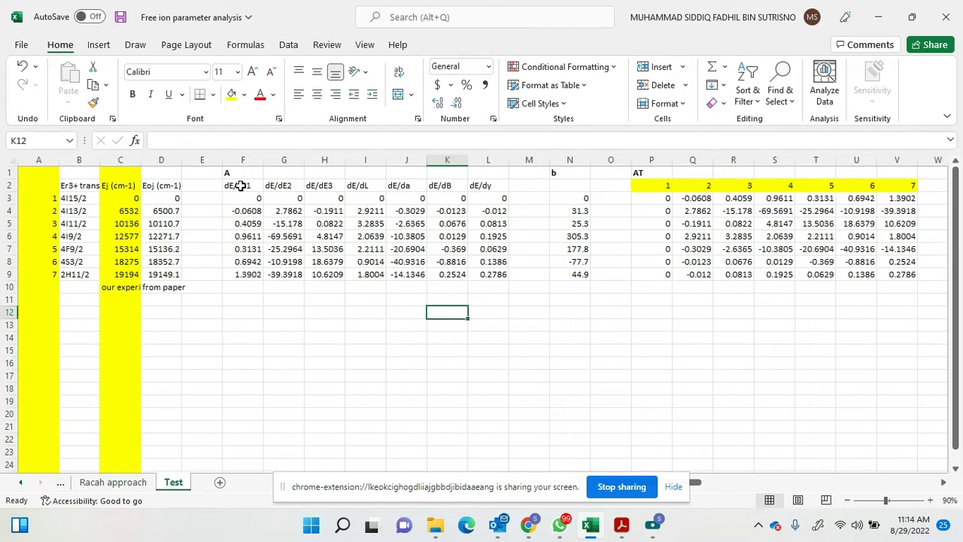
pyautogui.moveTo(239, 185); pyautogui.dragTo(492, 273)
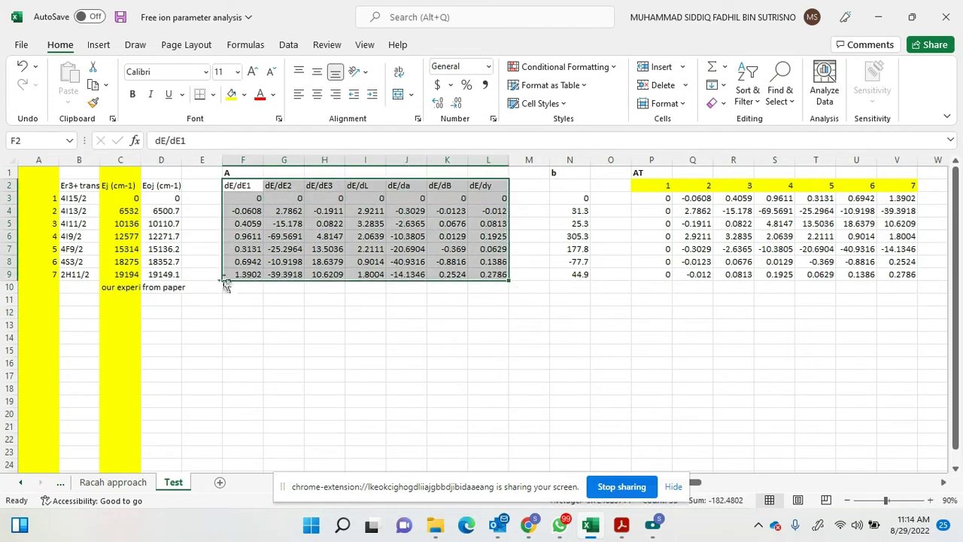
# - Copy the 'from paper' note from D10 into F10, then return to lakshman1984.pdf
pyautogui.click(178, 286)
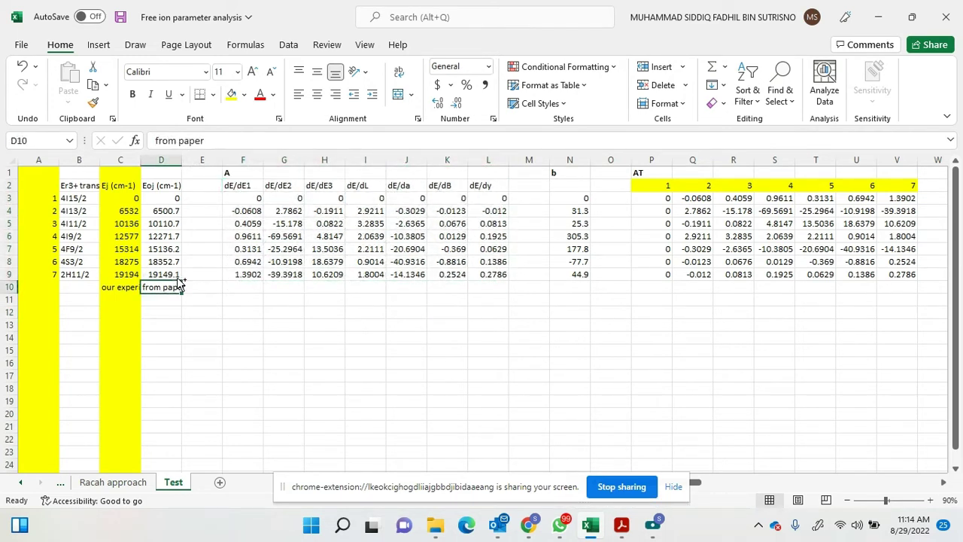
pyautogui.hotkey('ctrl', 'c')
pyautogui.click(237, 286)
pyautogui.hotkey('ctrl', 'v')
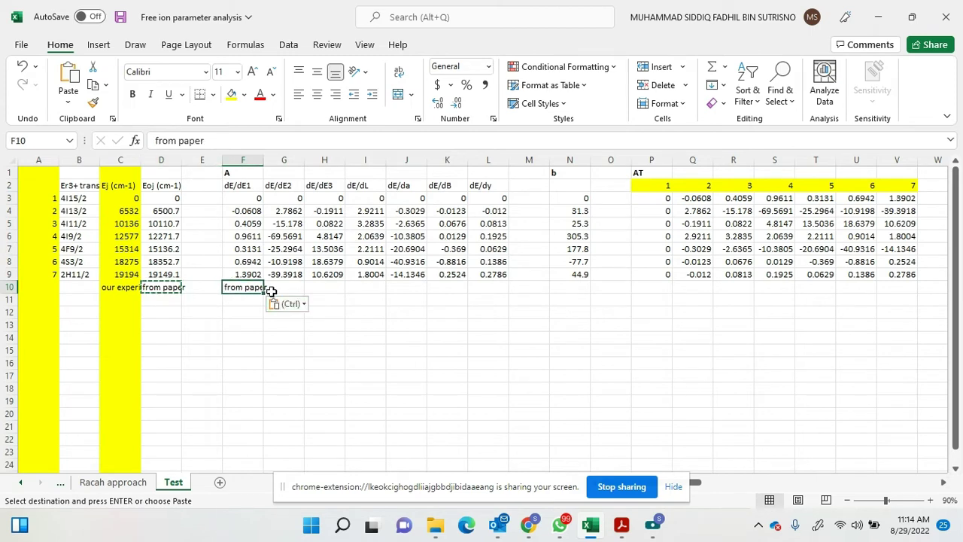
pyautogui.click(290, 303)
pyautogui.click(334, 286)
pyautogui.click(327, 286)
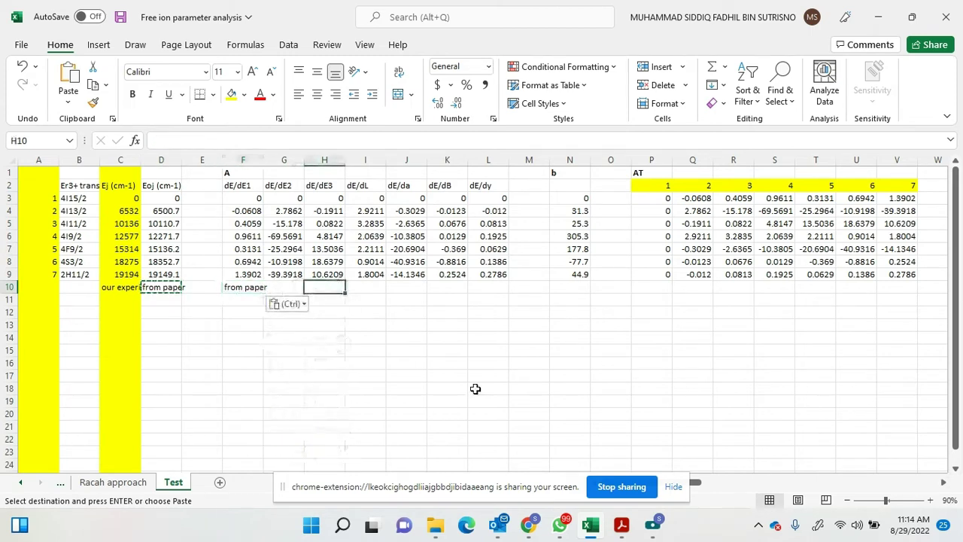
pyautogui.click(622, 526)
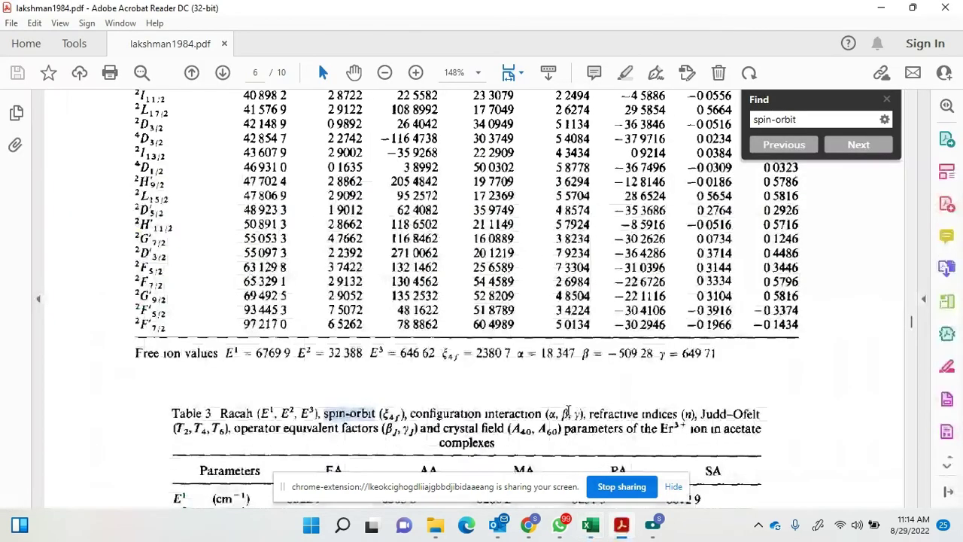
# - Compare Table 2 with b's formulas in Excel: =C3-D3 in N3 and =C4-D4 in N4
pyautogui.scroll(10, 568, 408)
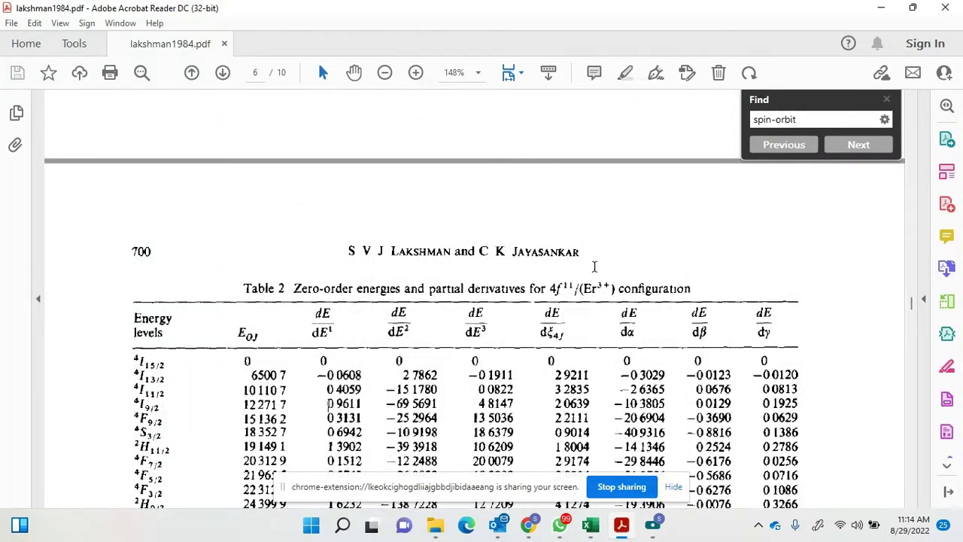
pyautogui.click(595, 534)
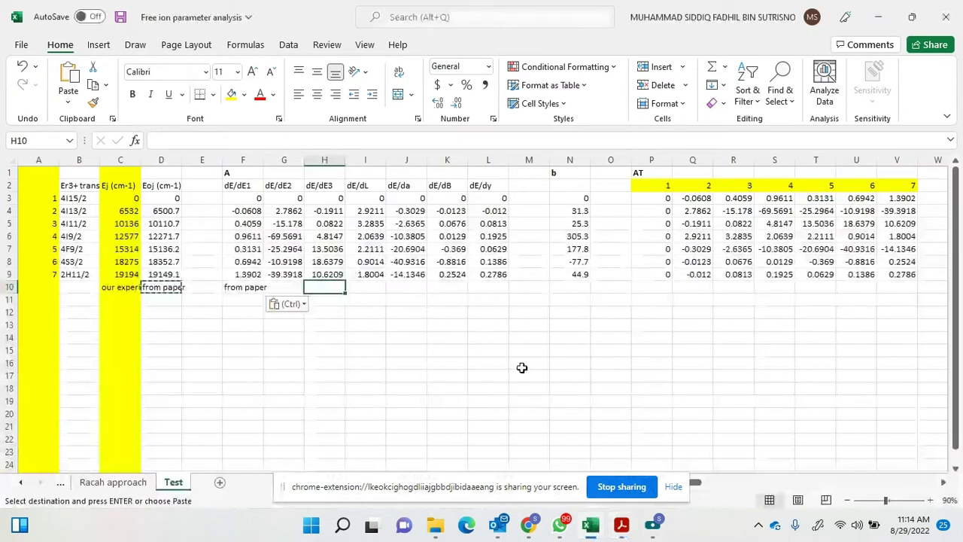
pyautogui.click(581, 198)
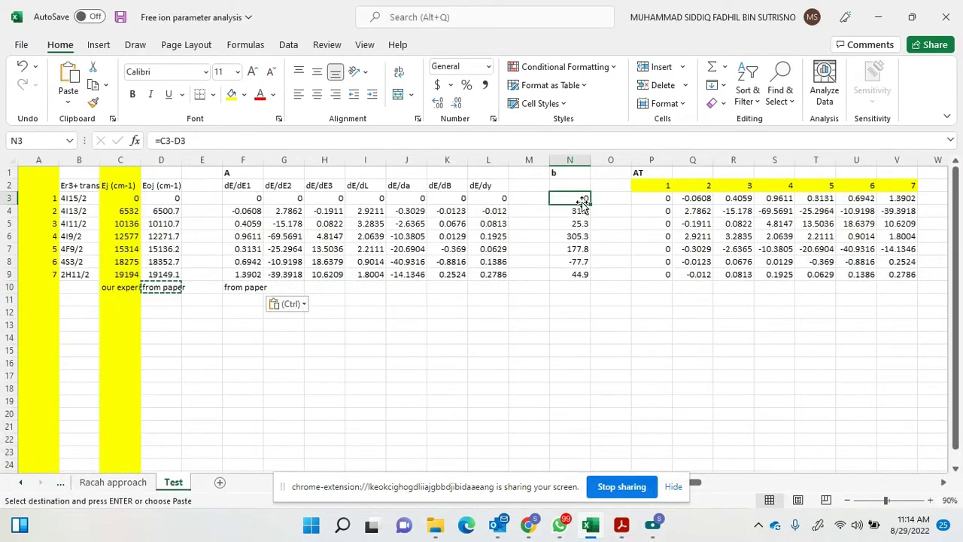
pyautogui.click(620, 526)
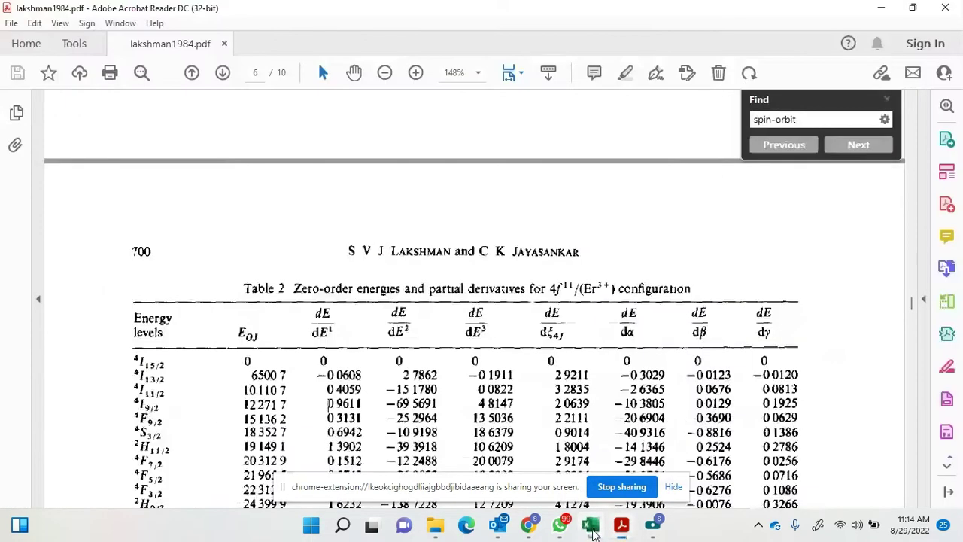
pyautogui.click(590, 526)
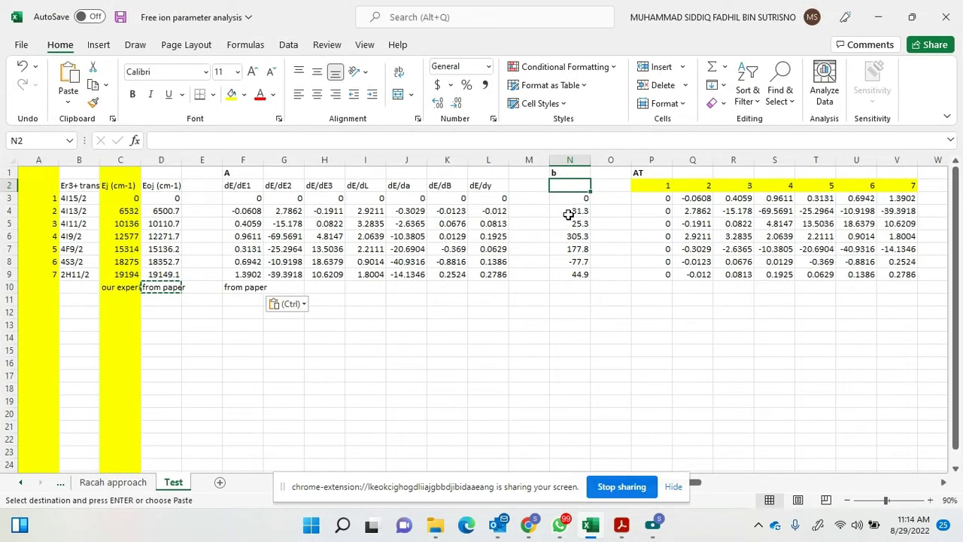
pyautogui.doubleClick(569, 213)
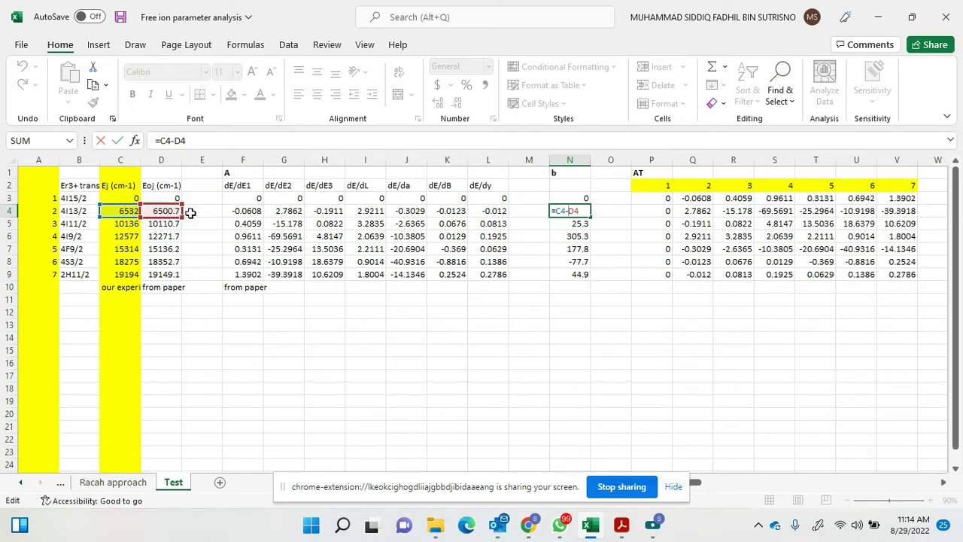
# - Leave N4 unchanged and commit P3's =TRANSPOSE(F3:L9) as an array formula
pyautogui.click(675, 489)
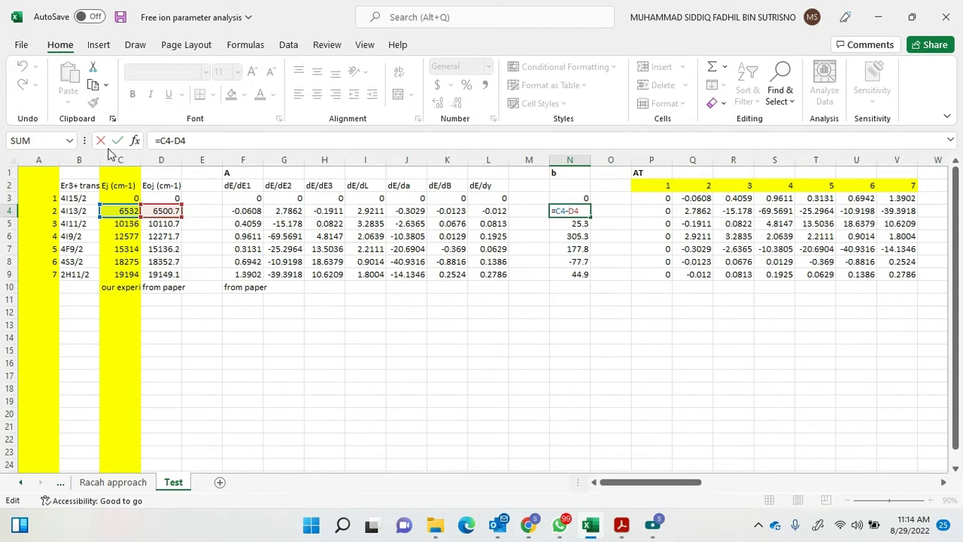
pyautogui.click(101, 141)
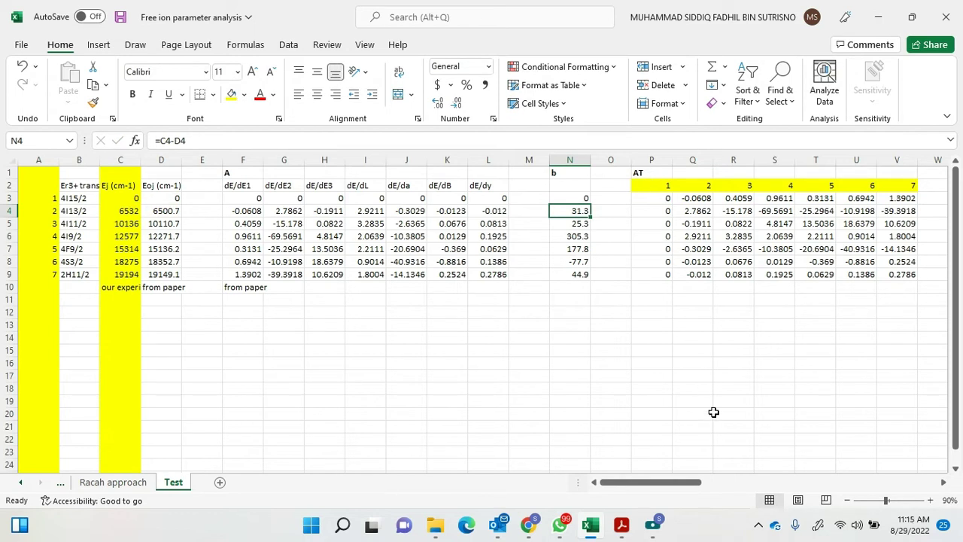
pyautogui.doubleClick(653, 200)
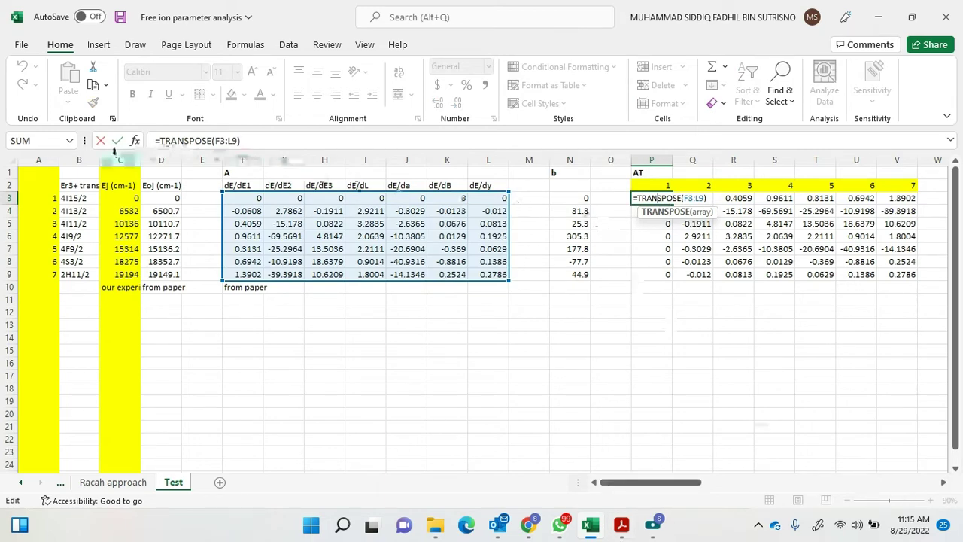
pyautogui.hotkey('ctrl', 'shift', 'Return')
# - Scroll right and bring up the Whiteboard 3 equation
pyautogui.moveTo(661, 489); pyautogui.dragTo(700, 489)
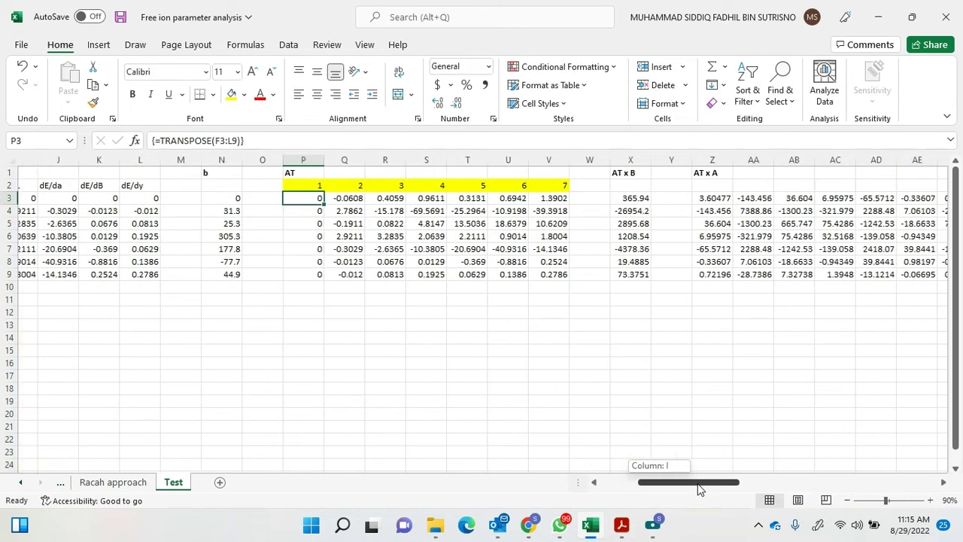
pyautogui.moveTo(529, 531)
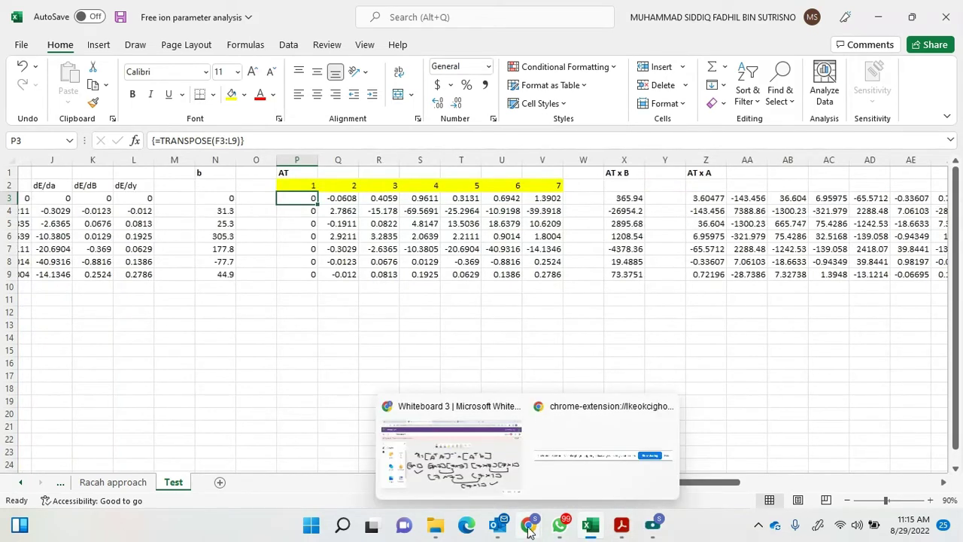
pyautogui.click(490, 467)
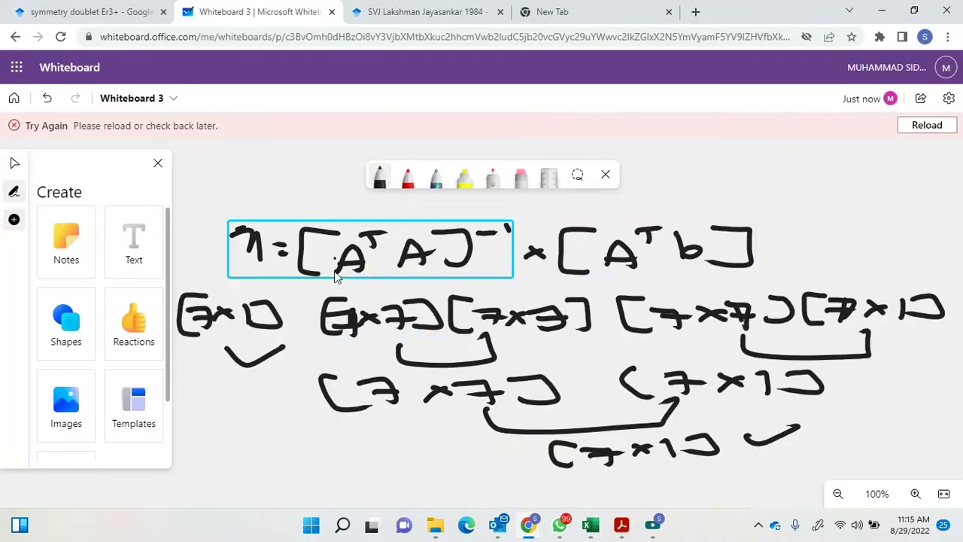
# - Edit X3's =MMULT(P3:V9,N3:N9) AT x B formula, checking it against the whiteboard equation
pyautogui.click(595, 527)
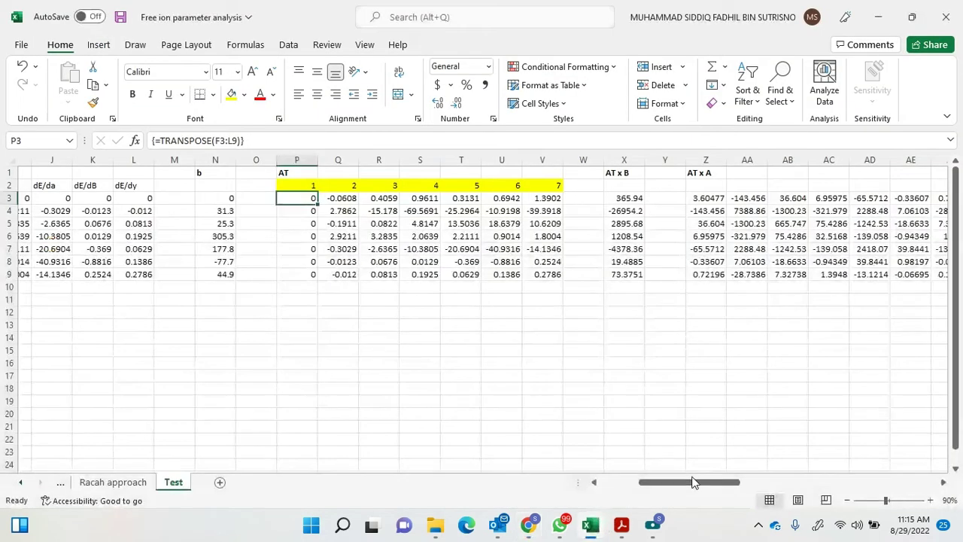
pyautogui.moveTo(692, 482); pyautogui.dragTo(613, 488)
pyautogui.doubleClick(224, 195)
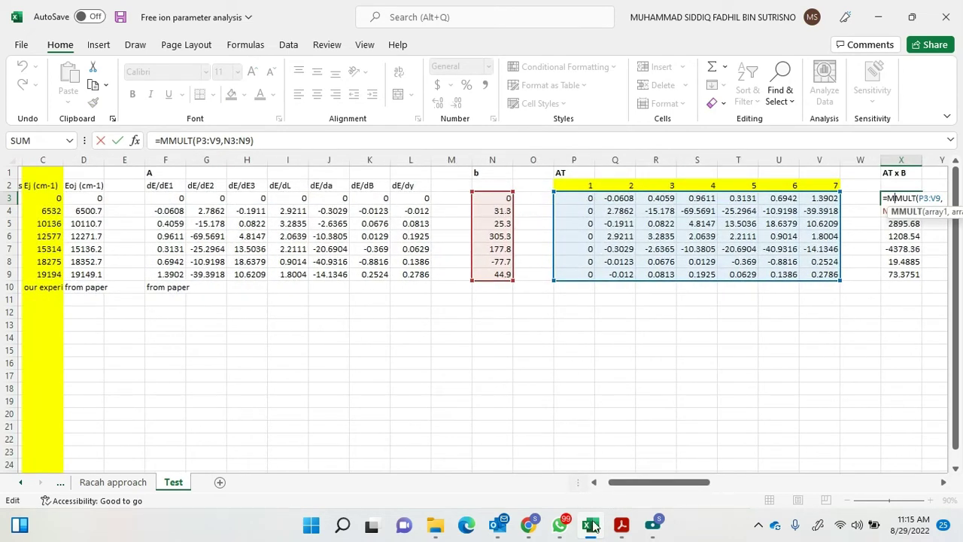
pyautogui.moveTo(532, 527)
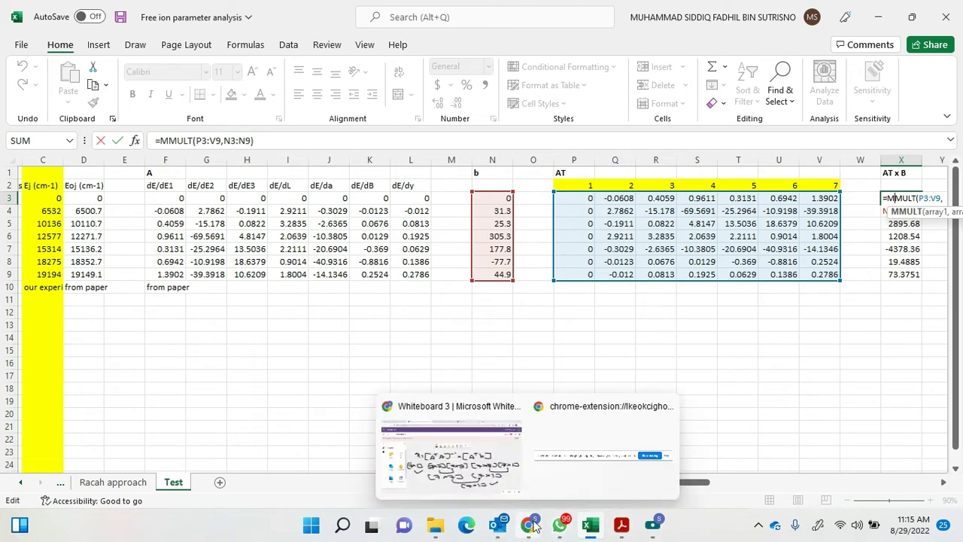
pyautogui.click(516, 481)
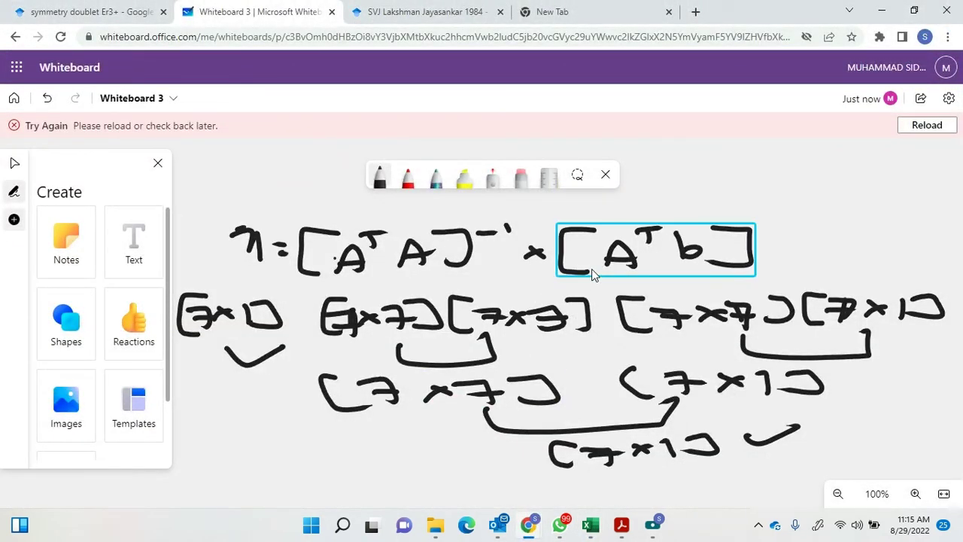
pyautogui.click(591, 525)
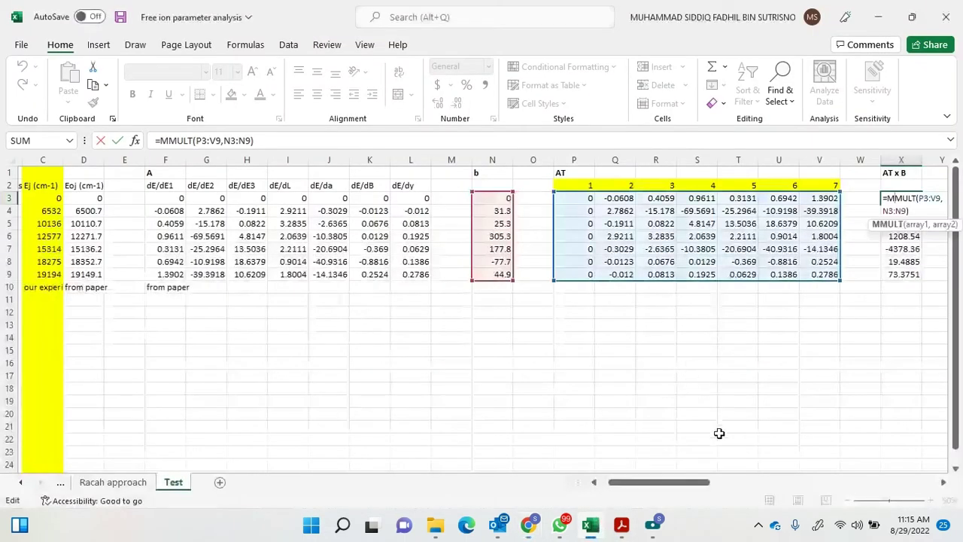
pyautogui.moveTo(688, 482); pyautogui.dragTo(753, 481)
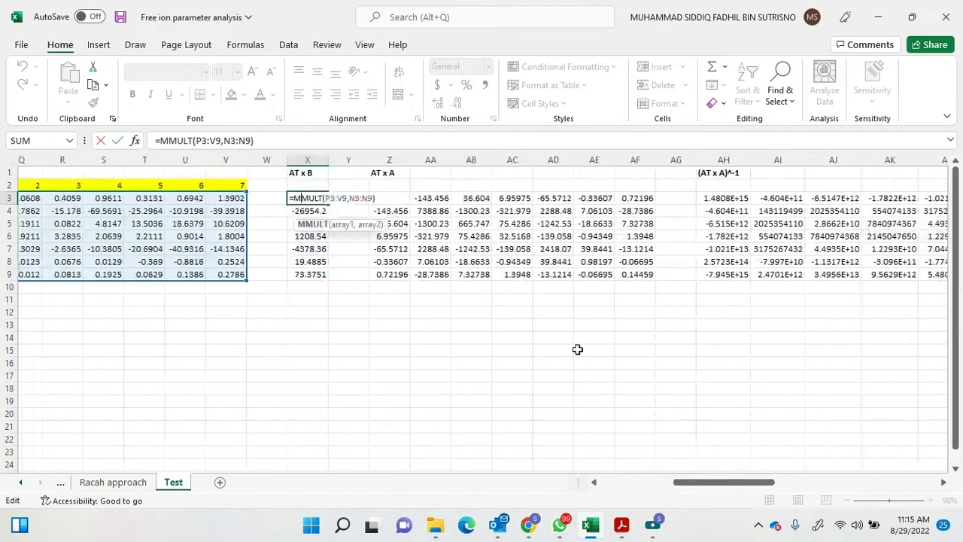
# - Commit X3's AT x B and Z3's =MMULT(P3:V9,F3:L9) AT x A as array formulas
pyautogui.hotkey('ctrl', 'shift', 'Return')
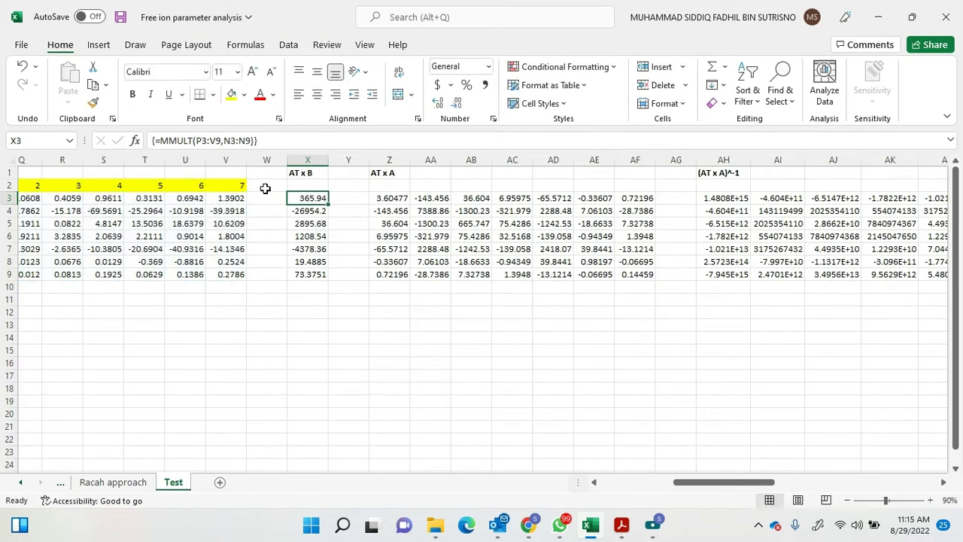
pyautogui.doubleClick(382, 198)
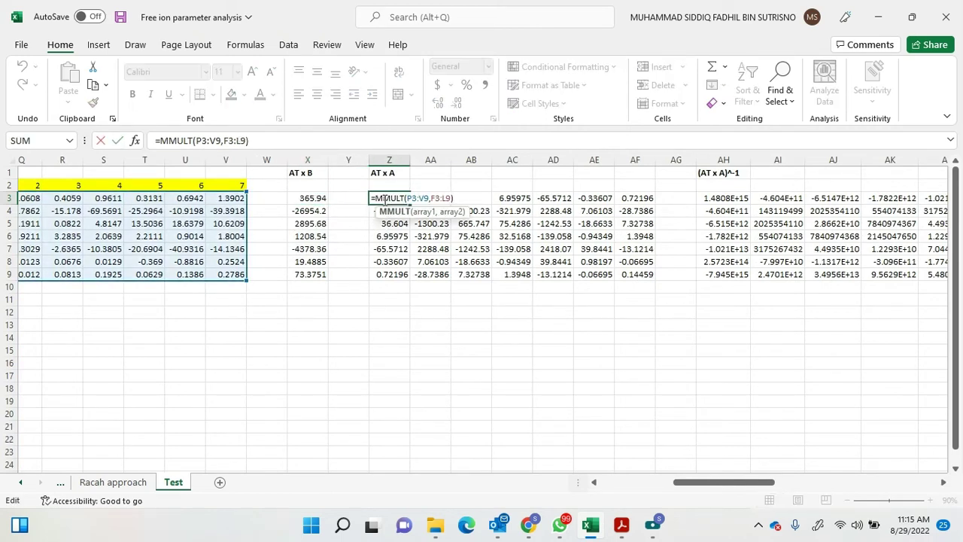
pyautogui.hotkey('ctrl', 'shift', 'Return')
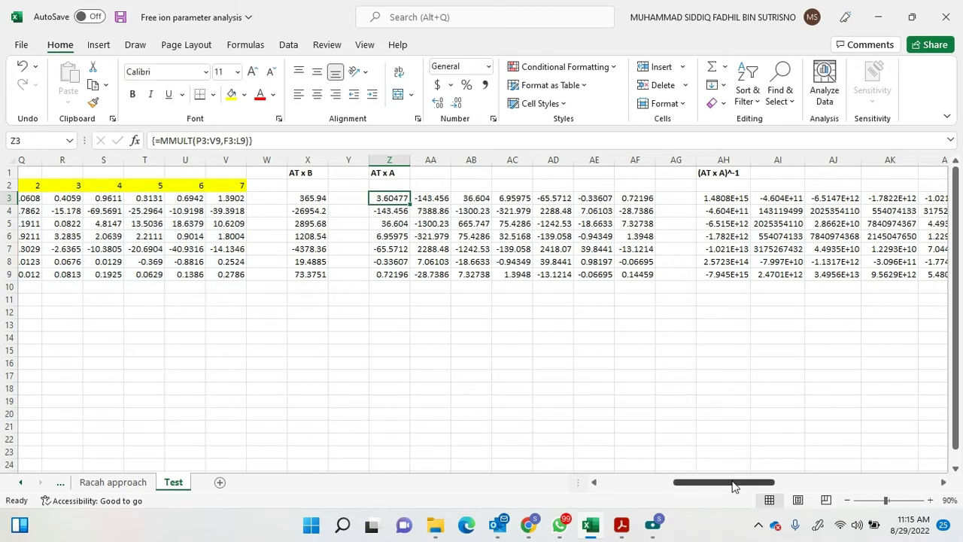
pyautogui.moveTo(734, 482); pyautogui.dragTo(796, 483)
# - Commit AH3's =MINVERSE(Z3:AF9) as an array, then bring up Whiteboard 3
pyautogui.doubleClick(167, 197)
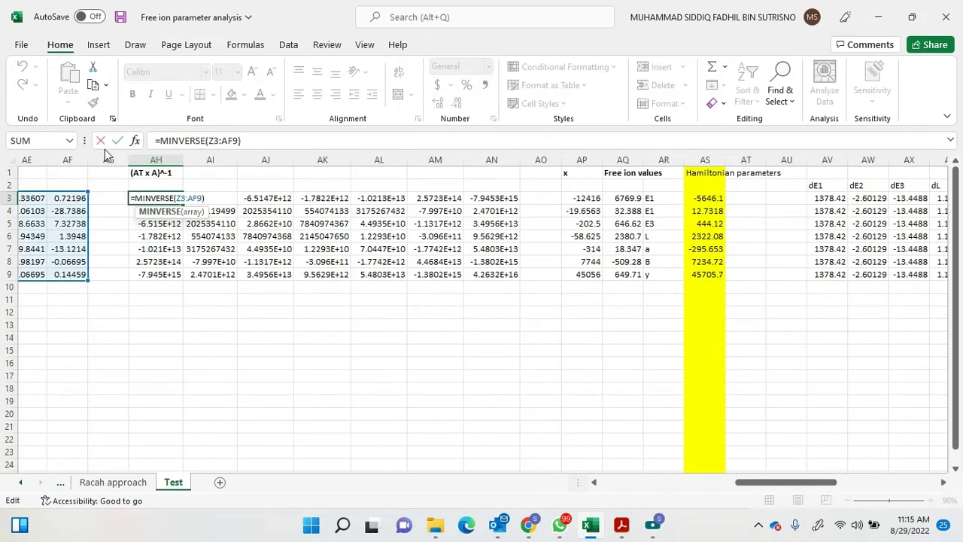
pyautogui.hotkey('ctrl', 'shift', 'Return')
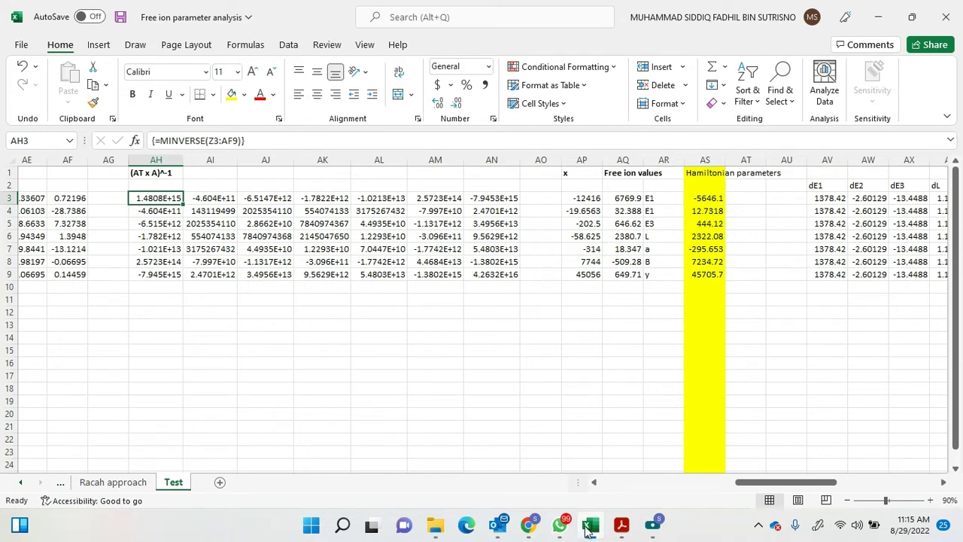
pyautogui.click(529, 524)
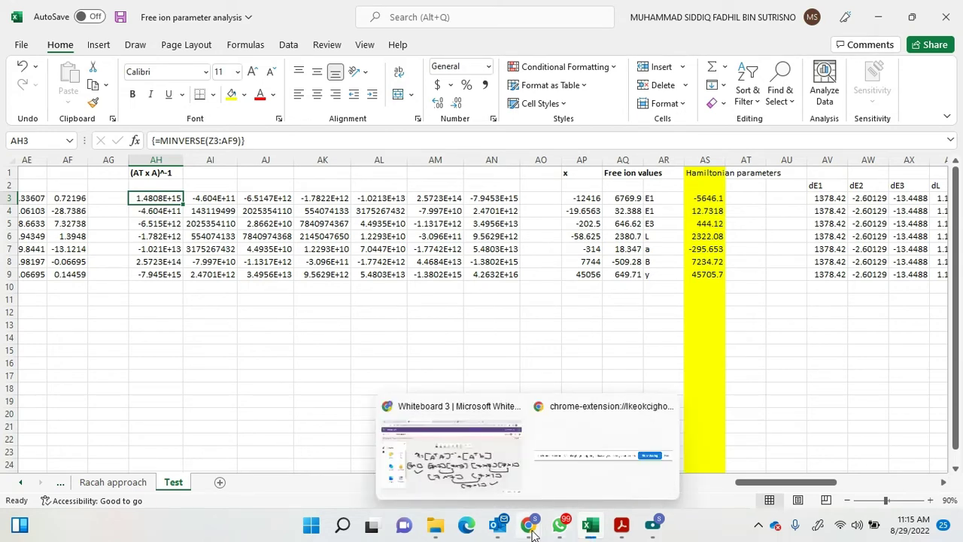
pyautogui.click(502, 475)
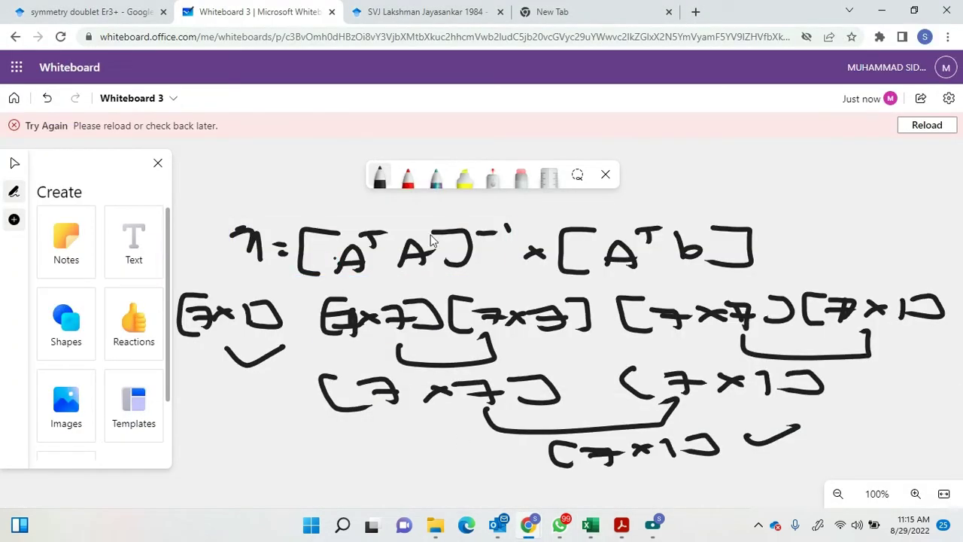
# - Back in Excel, scroll right to the x column AP3:AP9 from =MMULT(AH3:AN9,X3:X9)
pyautogui.moveTo(542, 512)
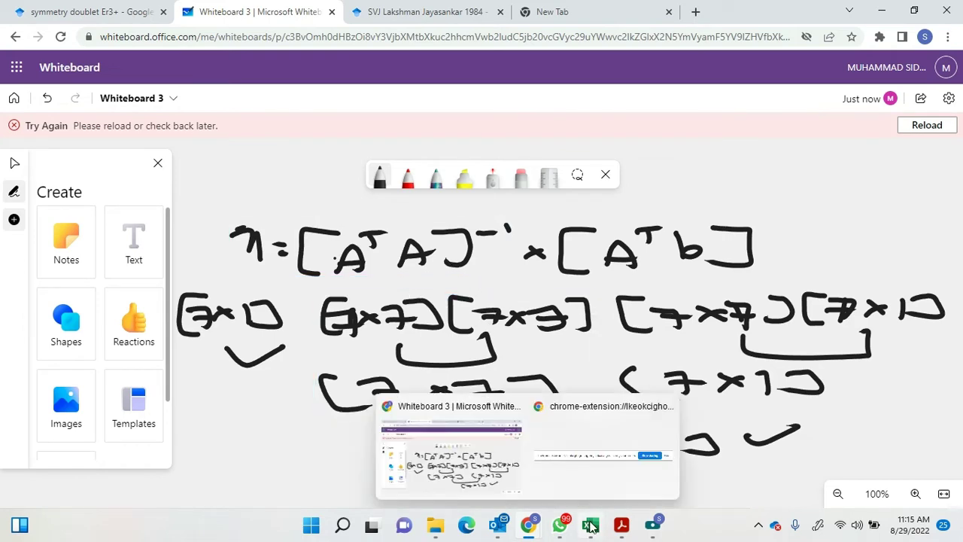
pyautogui.click(538, 460)
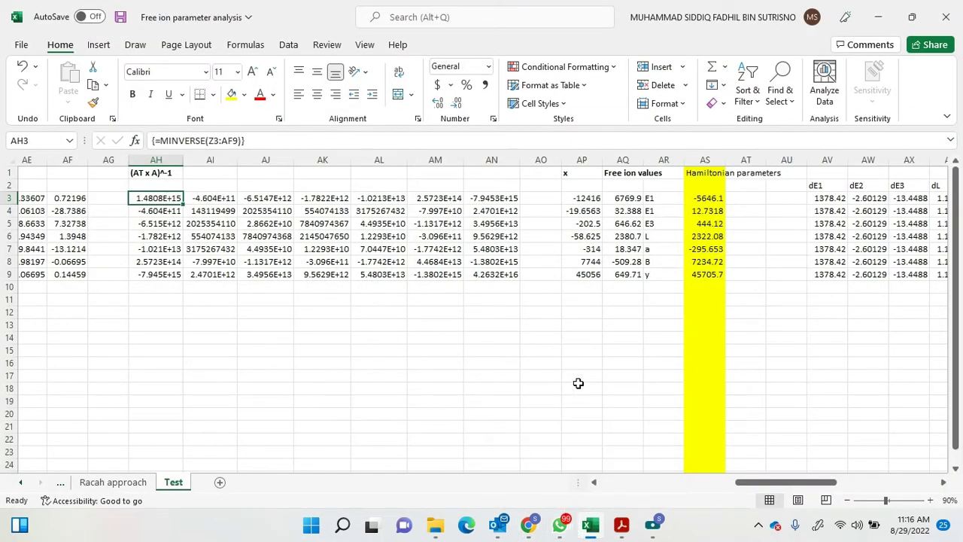
pyautogui.moveTo(767, 485); pyautogui.dragTo(693, 493)
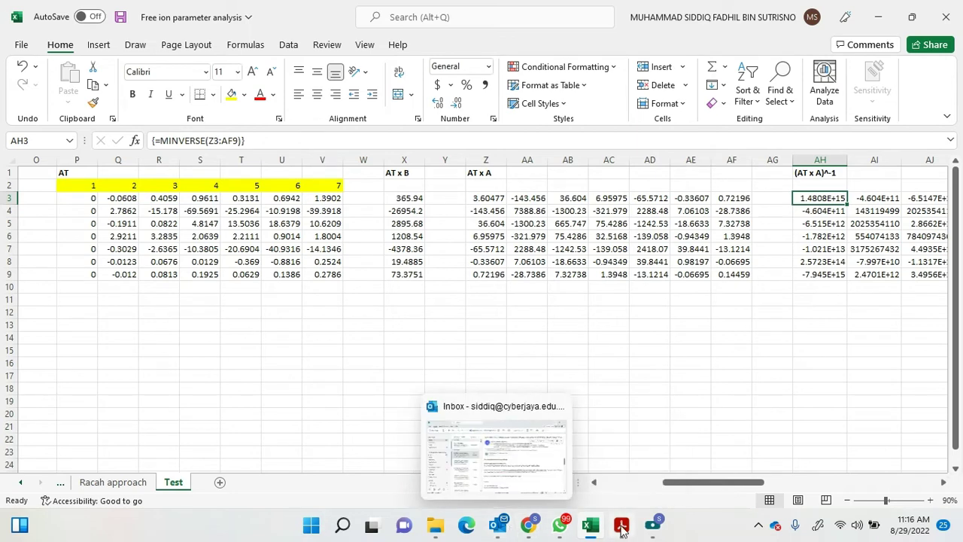
pyautogui.moveTo(529, 527)
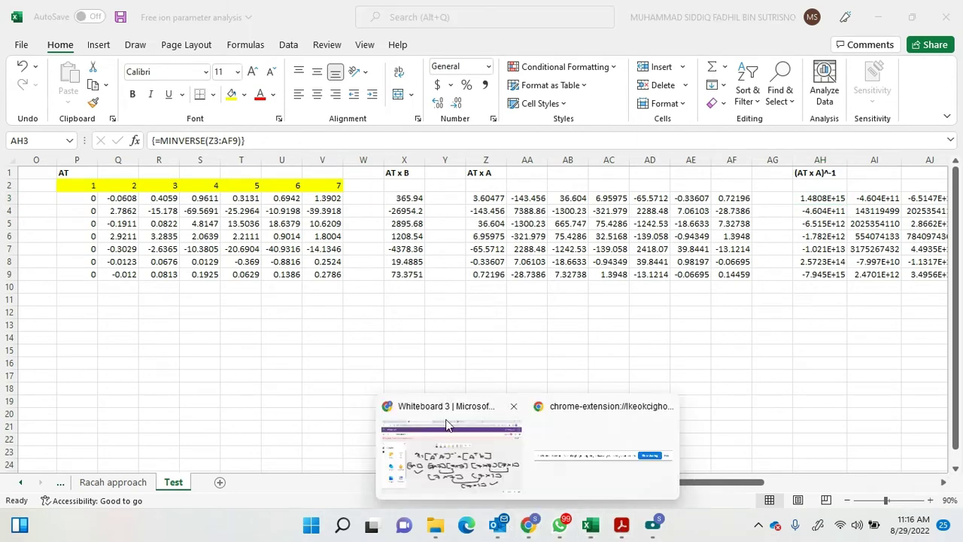
pyautogui.click(463, 448)
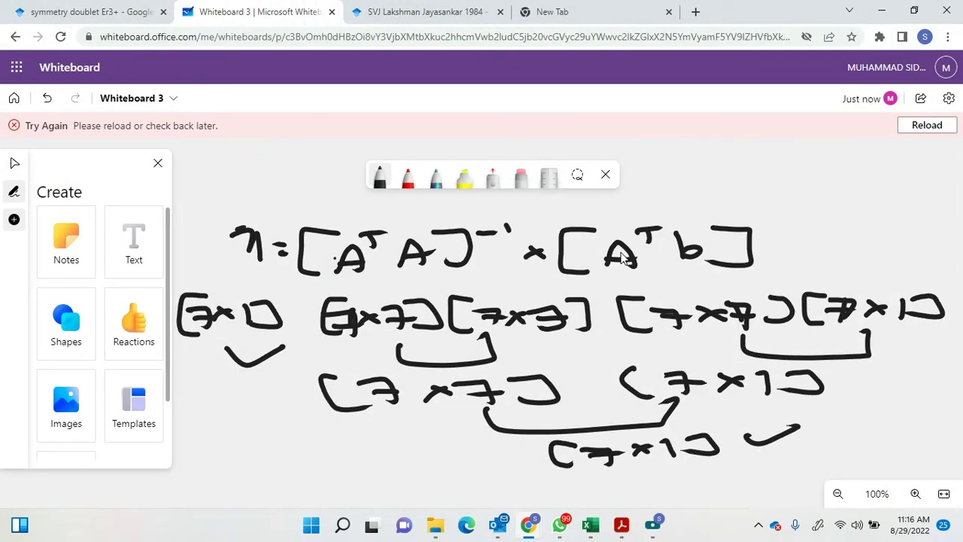
pyautogui.click(591, 525)
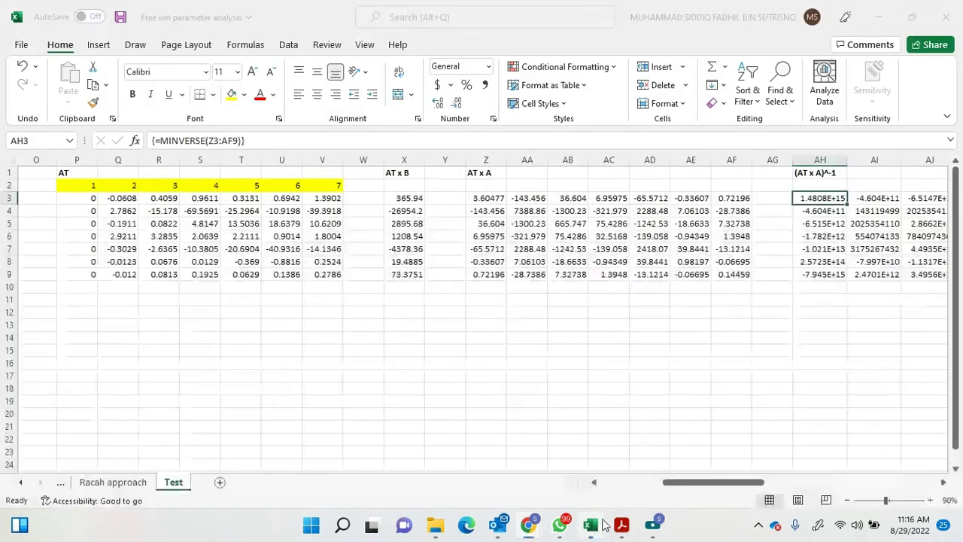
pyautogui.moveTo(686, 482); pyautogui.dragTo(766, 467)
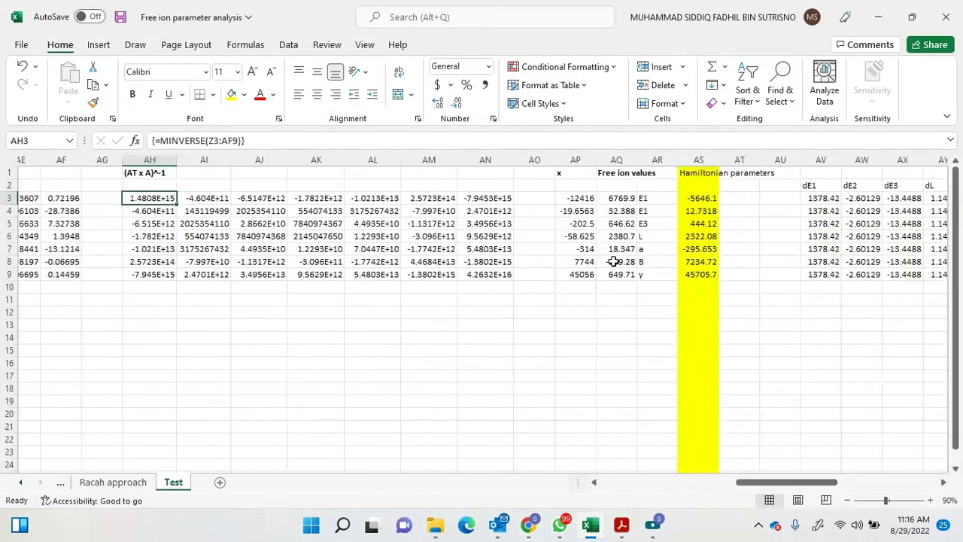
pyautogui.moveTo(577, 198); pyautogui.dragTo(578, 277)
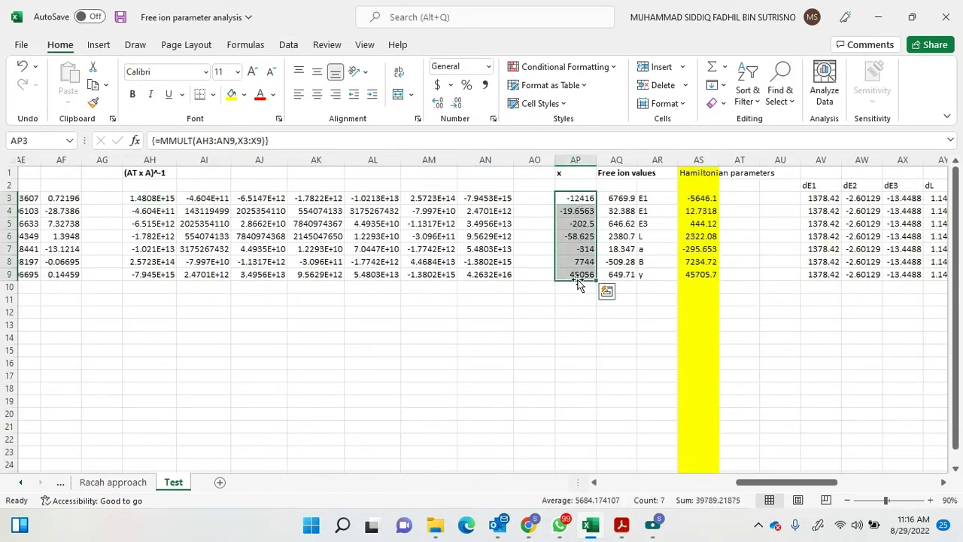
# - Inspect the first x corrections in AP3–AP5, leaving the parameter label cell unchanged
pyautogui.click(583, 201)
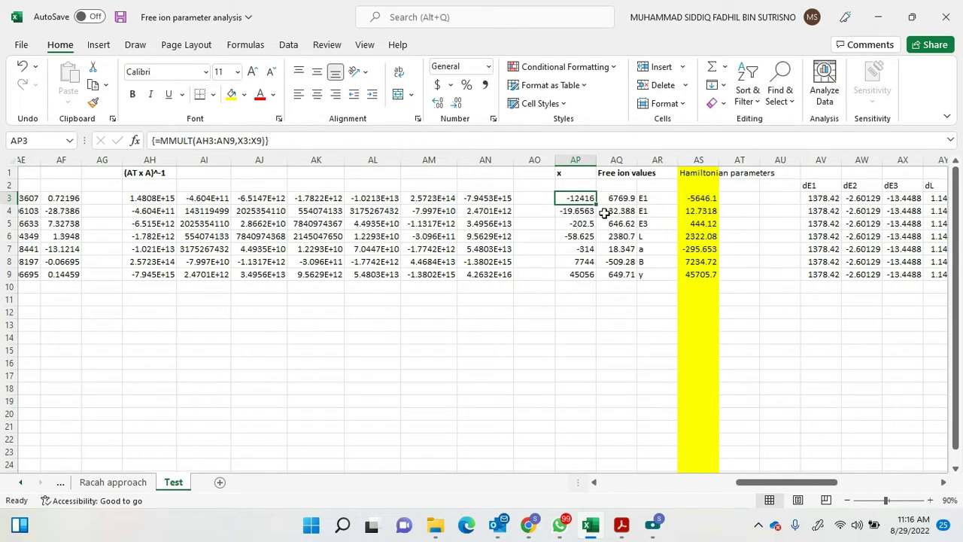
pyautogui.doubleClick(653, 212)
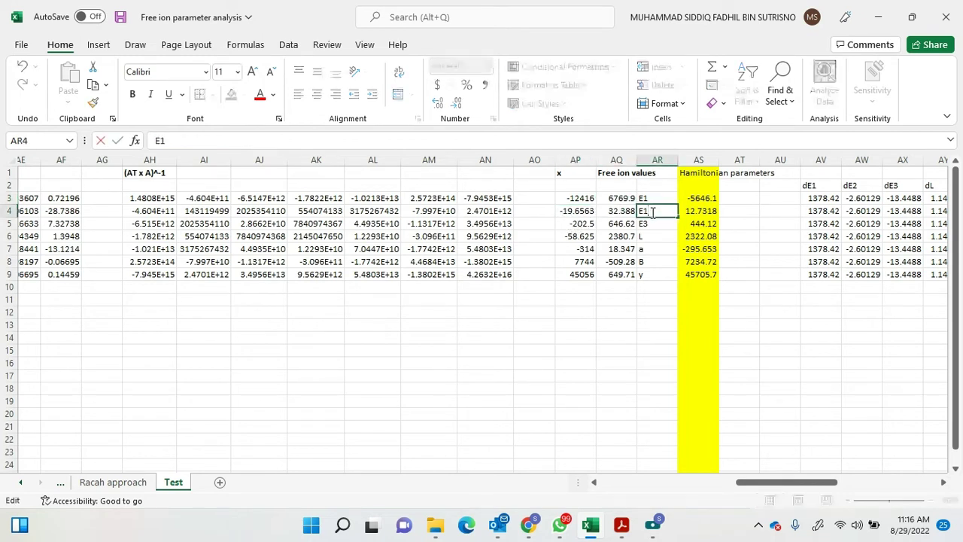
pyautogui.press('Escape')
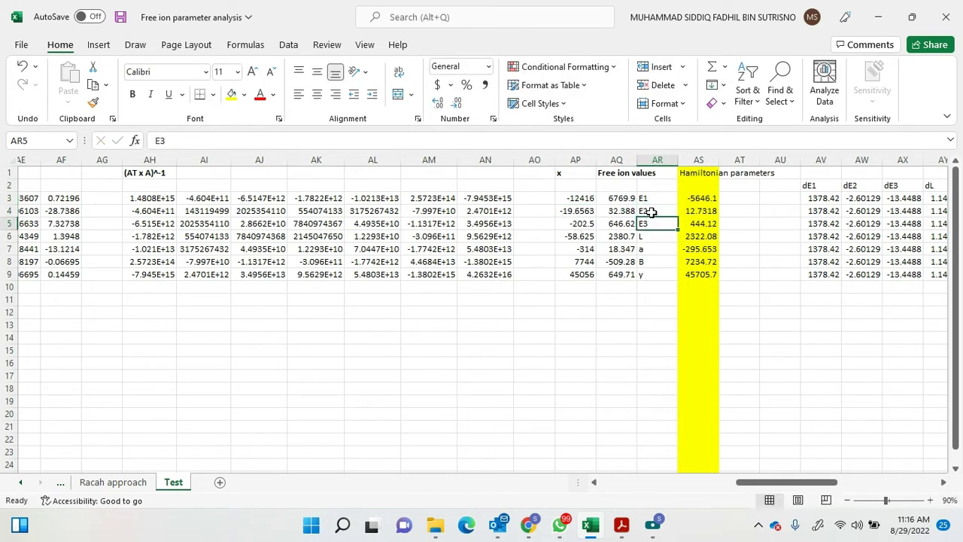
pyautogui.click(575, 198)
pyautogui.click(576, 211)
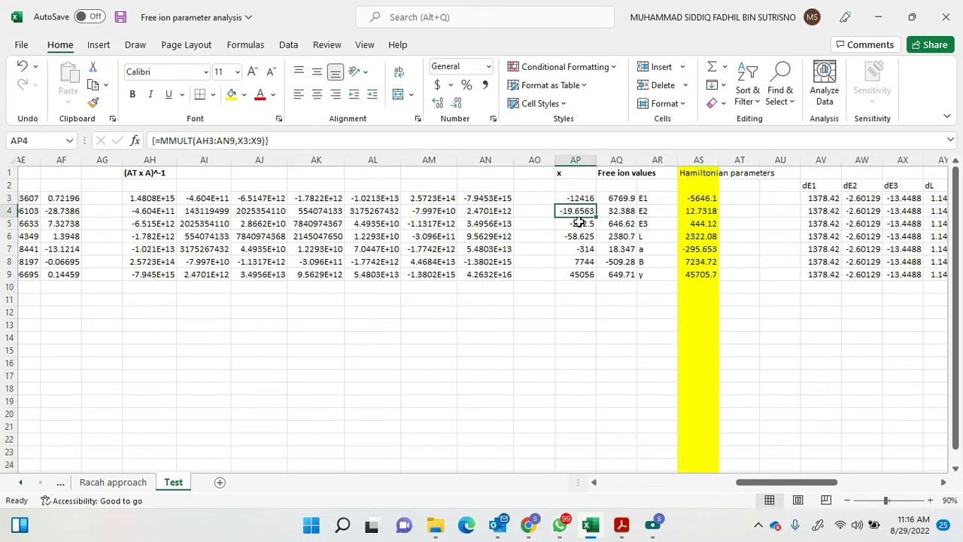
pyautogui.click(578, 223)
# - Check the remaining x values down to AP9 and restore down the Excel workbook
pyautogui.click(576, 237)
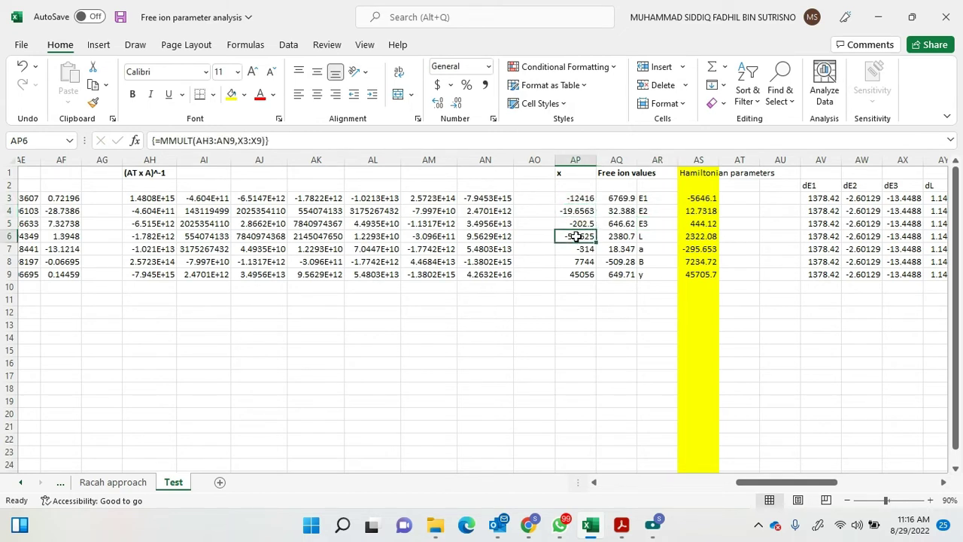
pyautogui.click(579, 250)
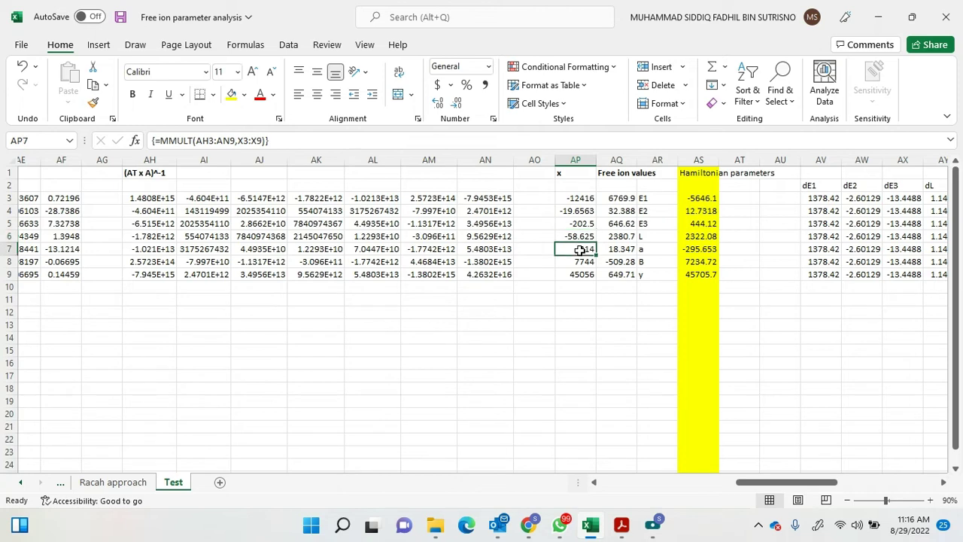
pyautogui.click(580, 261)
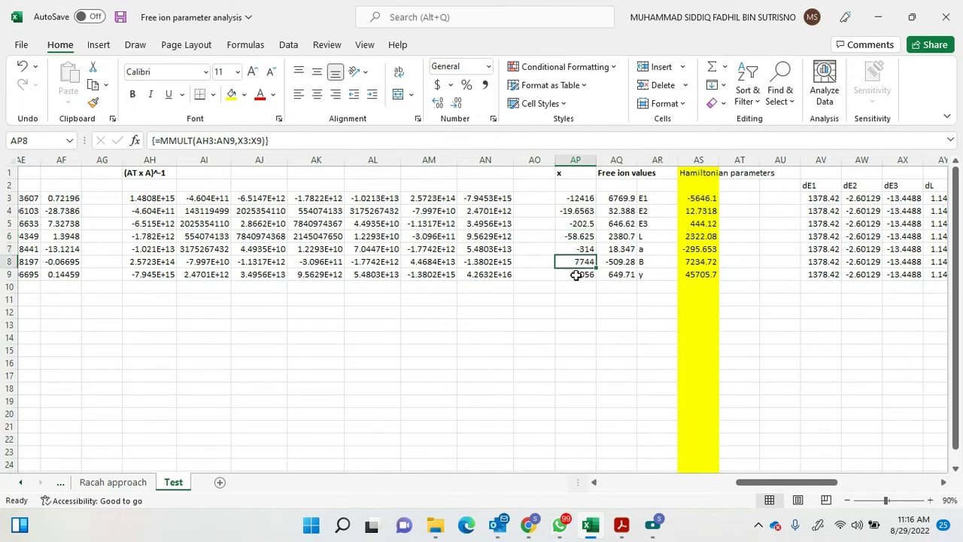
pyautogui.click(606, 250)
pyautogui.click(580, 285)
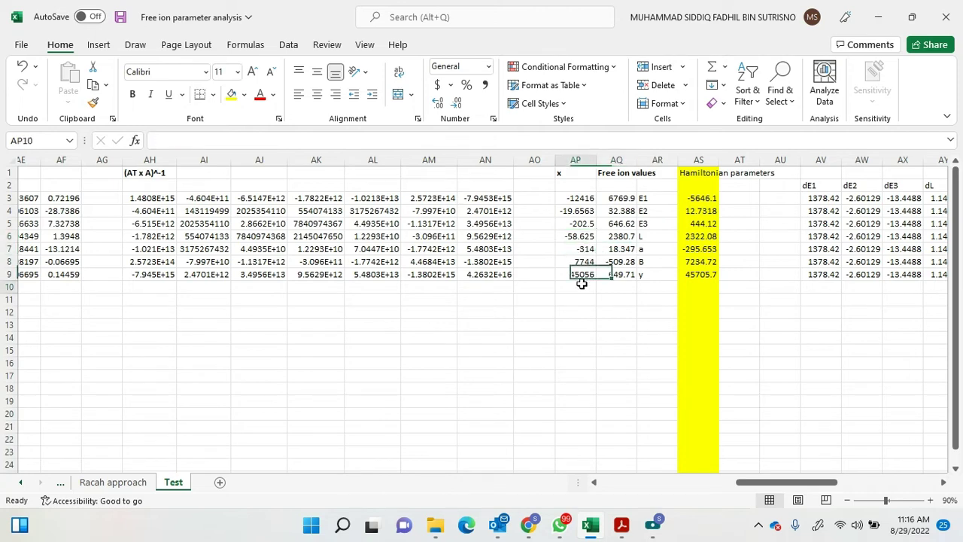
pyautogui.click(911, 17)
# - Clear the whole whiteboard canvas of the old matrix working
pyautogui.click(880, 115)
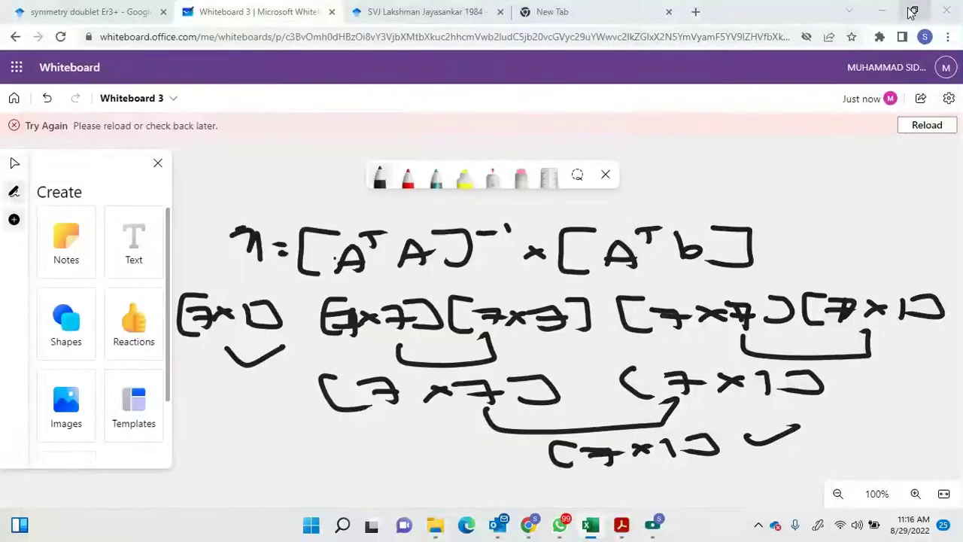
pyautogui.click(912, 12)
pyautogui.rightClick(756, 237)
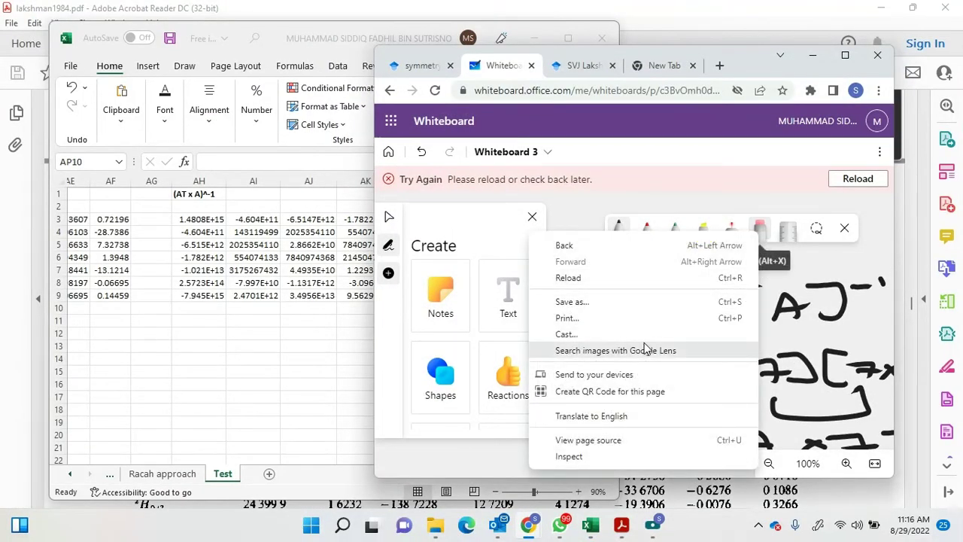
pyautogui.rightClick(800, 328)
pyautogui.click(796, 421)
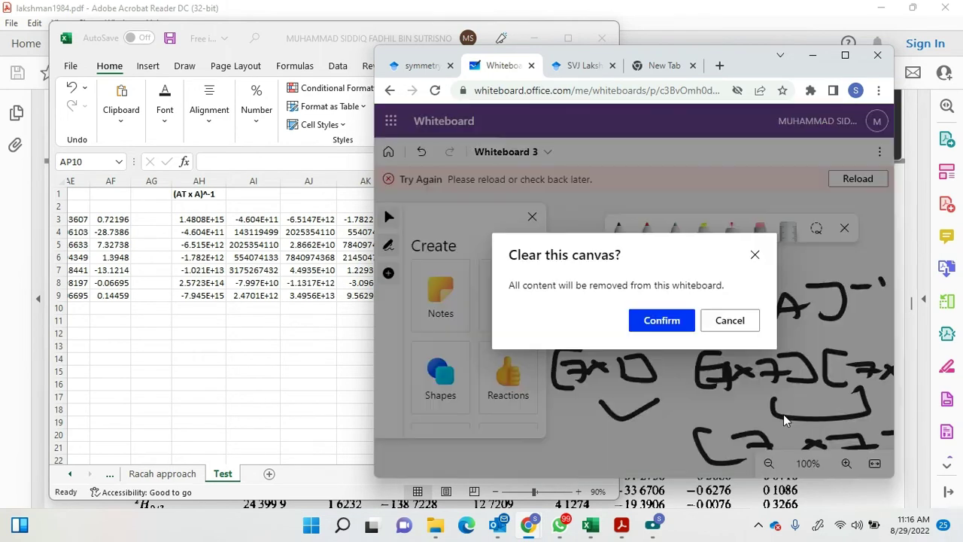
pyautogui.click(666, 319)
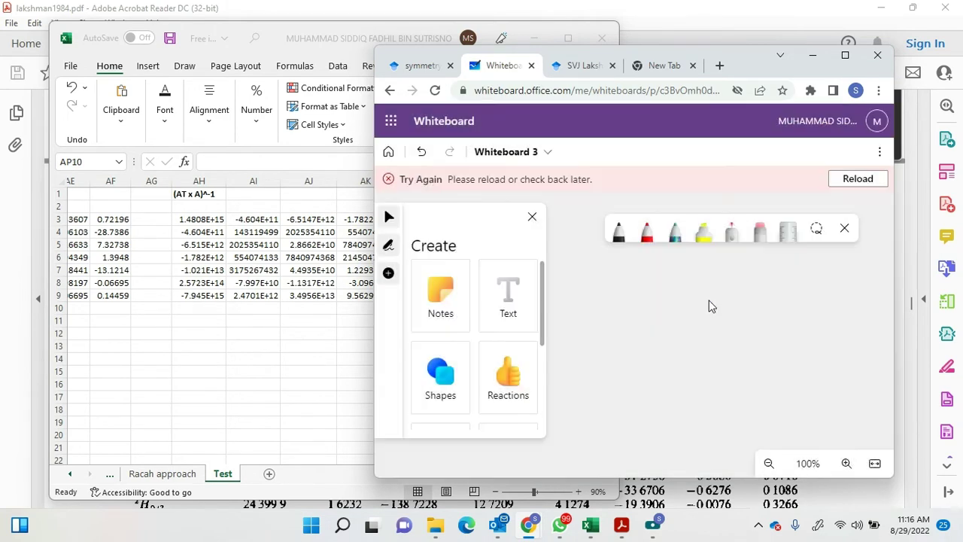
pyautogui.click(738, 45)
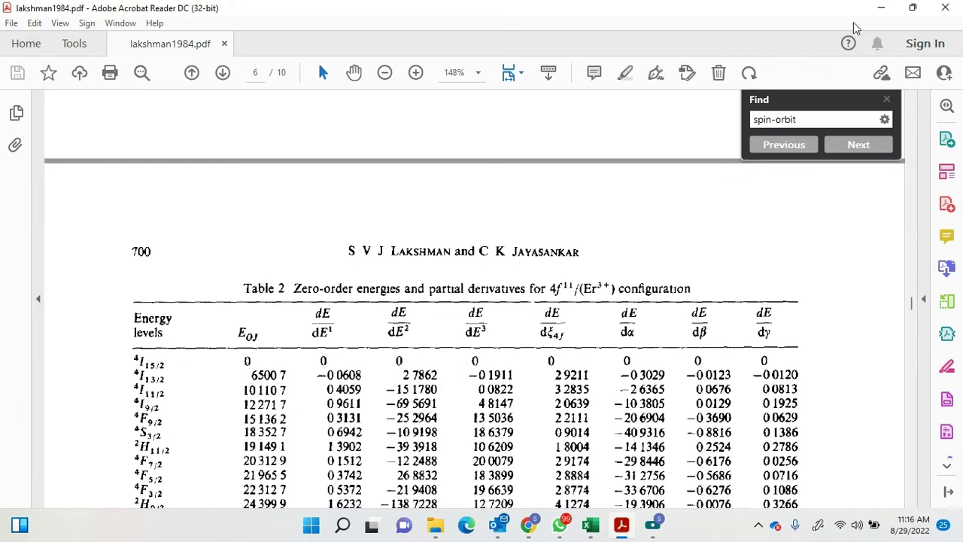
pyautogui.click(881, 9)
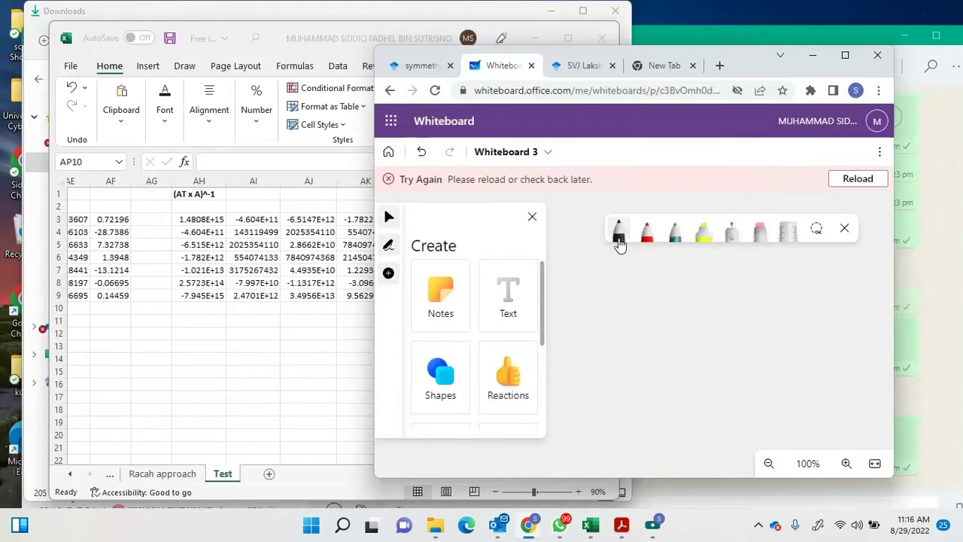
# - With the black pen, write 'ΔE1 =' and 'E2 =' on the first two lines
pyautogui.click(618, 239)
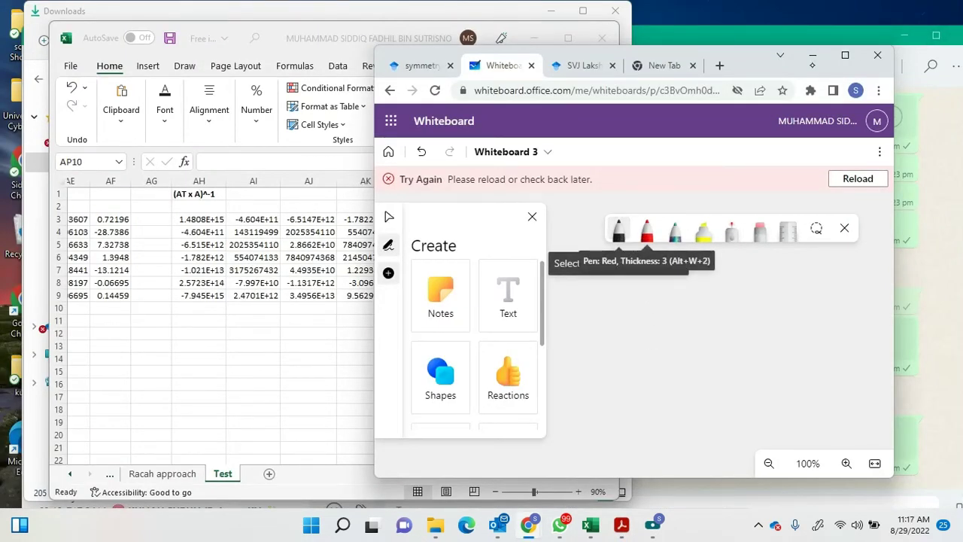
pyautogui.moveTo(576, 288)
pyautogui.mouseDown()
pyautogui.moveTo(611, 265)
pyautogui.moveTo(598, 275)
pyautogui.mouseUp()
pyautogui.moveTo(623, 268); pyautogui.dragTo(666, 285)
pyautogui.moveTo(697, 263); pyautogui.dragTo(707, 263)
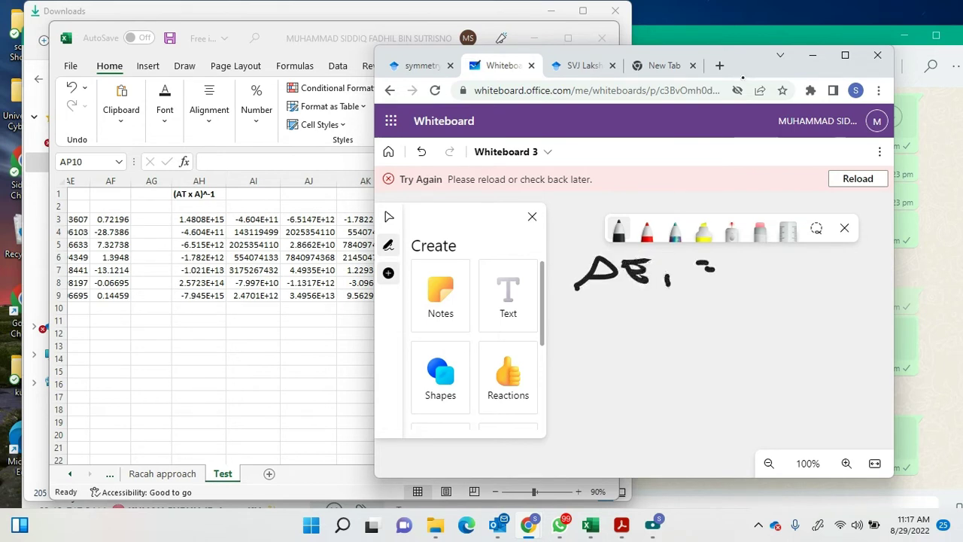
pyautogui.moveTo(600, 316)
pyautogui.mouseDown()
pyautogui.moveTo(621, 302)
pyautogui.moveTo(602, 316)
pyautogui.mouseUp()
pyautogui.moveTo(639, 301)
pyautogui.mouseDown()
pyautogui.moveTo(649, 322)
pyautogui.moveTo(649, 312)
pyautogui.mouseUp()
pyautogui.moveTo(656, 316); pyautogui.dragTo(681, 322)
pyautogui.moveTo(606, 337); pyautogui.dragTo(599, 357)
# - Write the E3, 'ξ =' and α labels on the next three lines
pyautogui.moveTo(625, 335)
pyautogui.mouseDown()
pyautogui.moveTo(641, 357)
pyautogui.moveTo(639, 340)
pyautogui.mouseUp()
pyautogui.moveTo(652, 347)
pyautogui.mouseDown()
pyautogui.moveTo(664, 348)
pyautogui.moveTo(662, 358)
pyautogui.moveTo(612, 382)
pyautogui.moveTo(629, 403)
pyautogui.mouseUp()
pyautogui.moveTo(641, 384)
pyautogui.mouseDown()
pyautogui.moveTo(650, 406)
pyautogui.moveTo(667, 386)
pyautogui.mouseUp()
pyautogui.click(692, 382)
pyautogui.moveTo(690, 388); pyautogui.dragTo(699, 395)
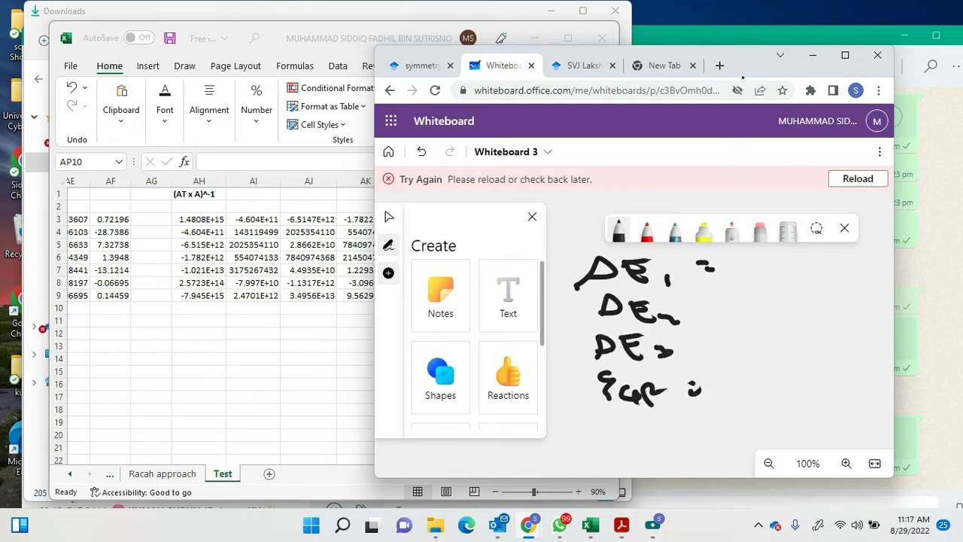
pyautogui.moveTo(617, 411)
pyautogui.mouseDown()
pyautogui.moveTo(602, 435)
pyautogui.moveTo(639, 432)
pyautogui.mouseUp()
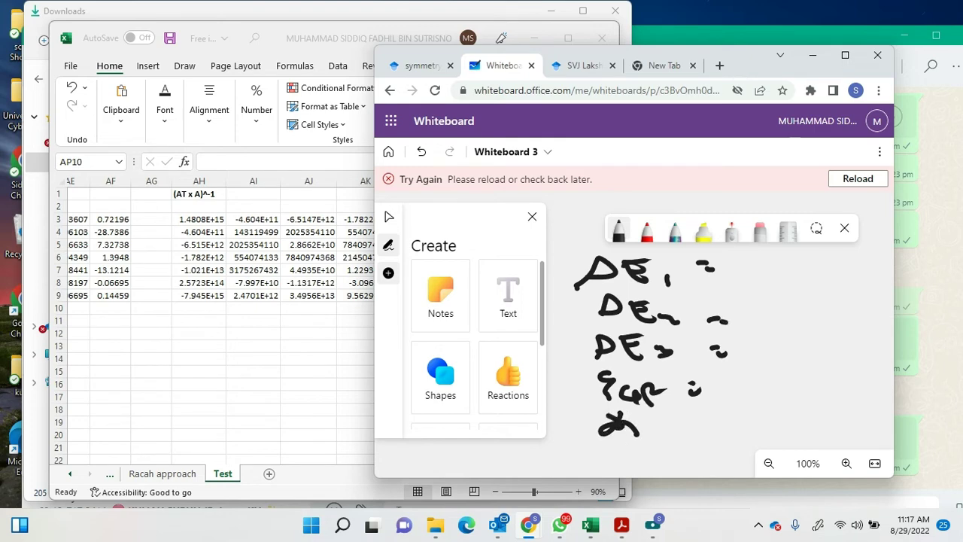
# - Stretch the whiteboard to full height and write 'β =' and 'γ =' below α
pyautogui.click(716, 36)
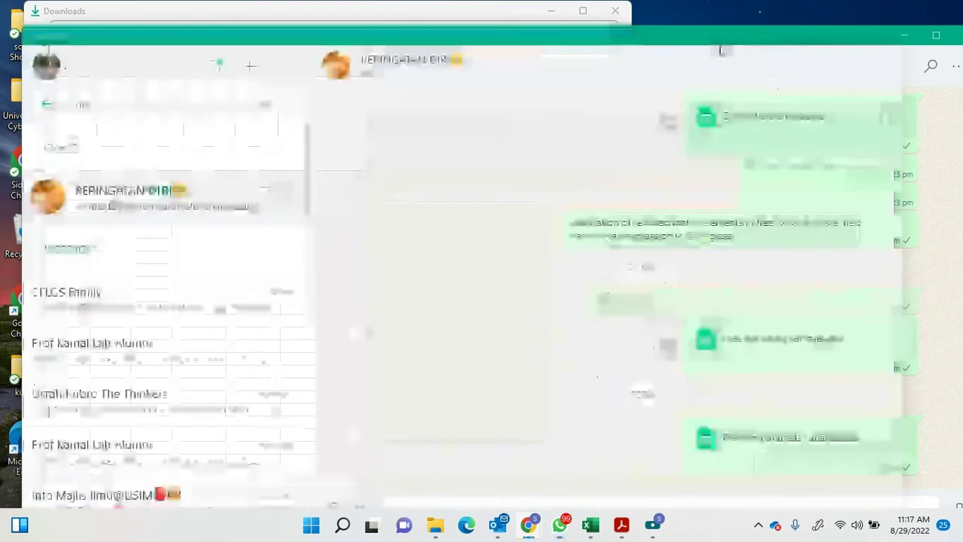
pyautogui.click(903, 36)
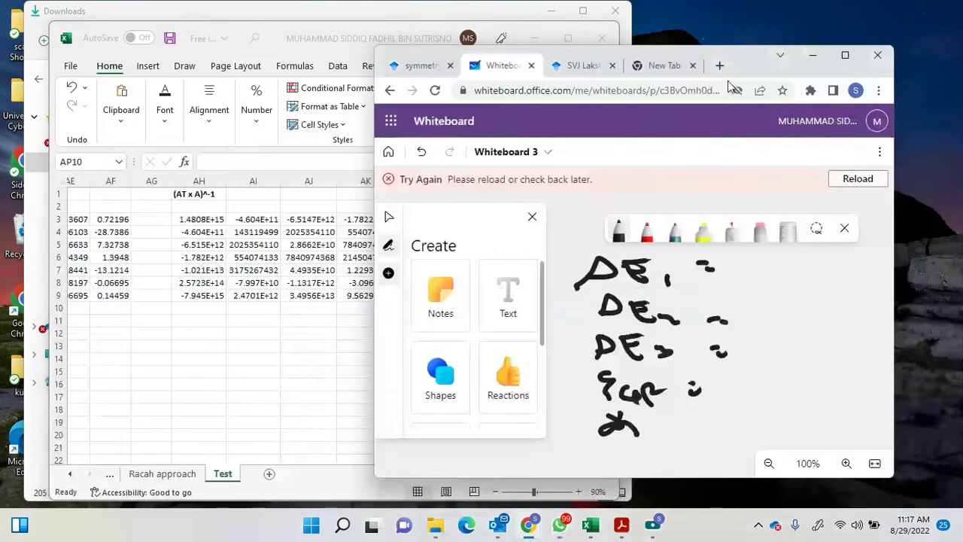
pyautogui.moveTo(715, 47); pyautogui.dragTo(711, 1)
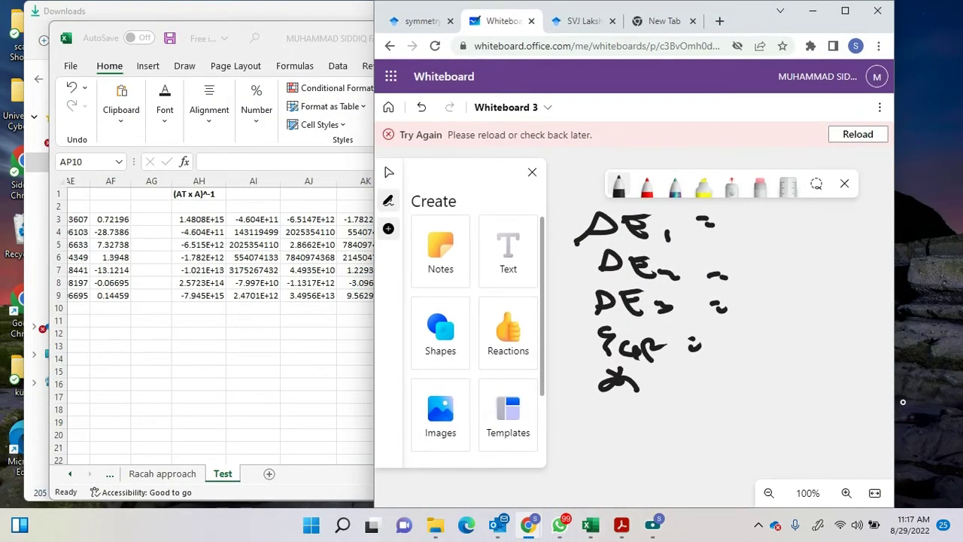
pyautogui.moveTo(609, 408); pyautogui.dragTo(611, 437)
pyautogui.moveTo(609, 410)
pyautogui.mouseDown()
pyautogui.moveTo(627, 431)
pyautogui.moveTo(681, 413)
pyautogui.mouseUp()
pyautogui.moveTo(676, 423); pyautogui.dragTo(688, 425)
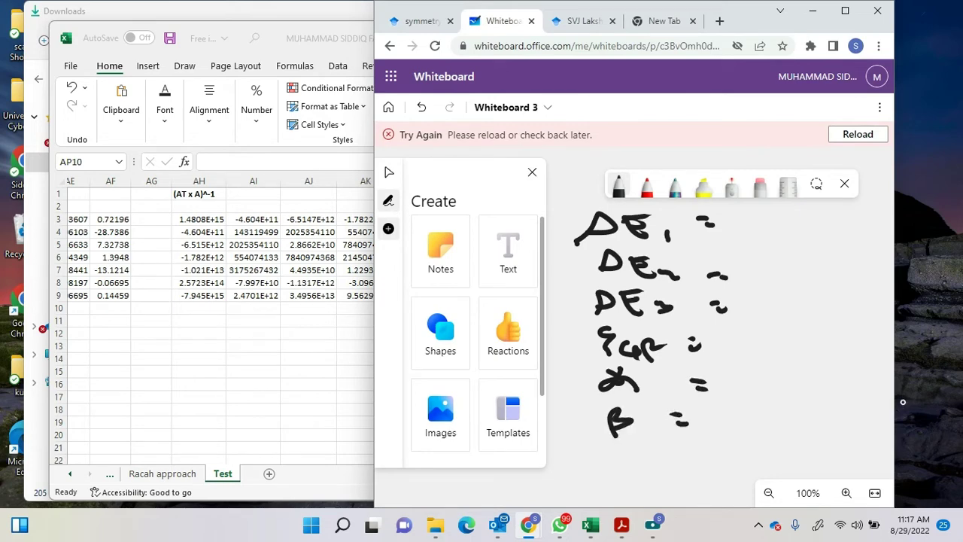
pyautogui.moveTo(614, 450); pyautogui.dragTo(659, 447)
pyautogui.moveTo(679, 450); pyautogui.dragTo(691, 450)
pyautogui.moveTo(681, 459); pyautogui.dragTo(689, 461)
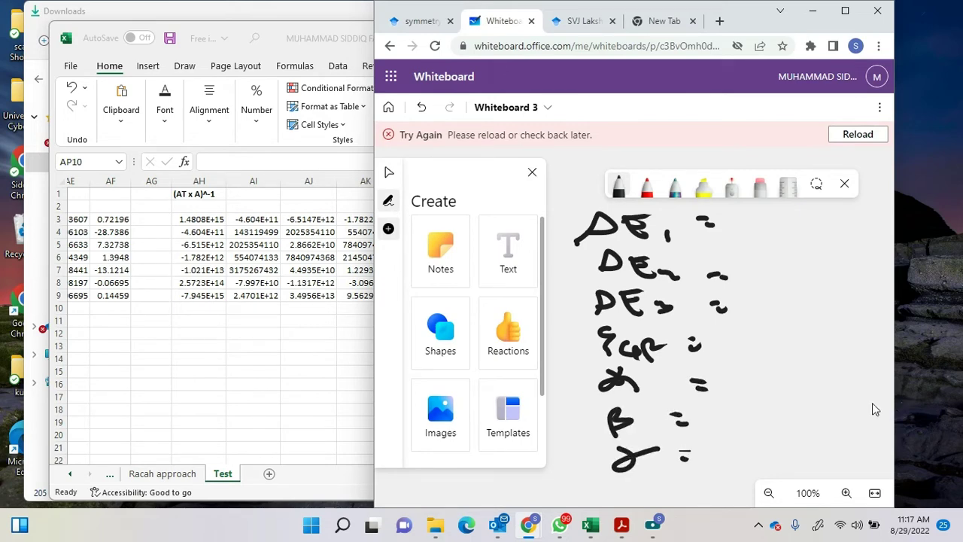
pyautogui.click(348, 360)
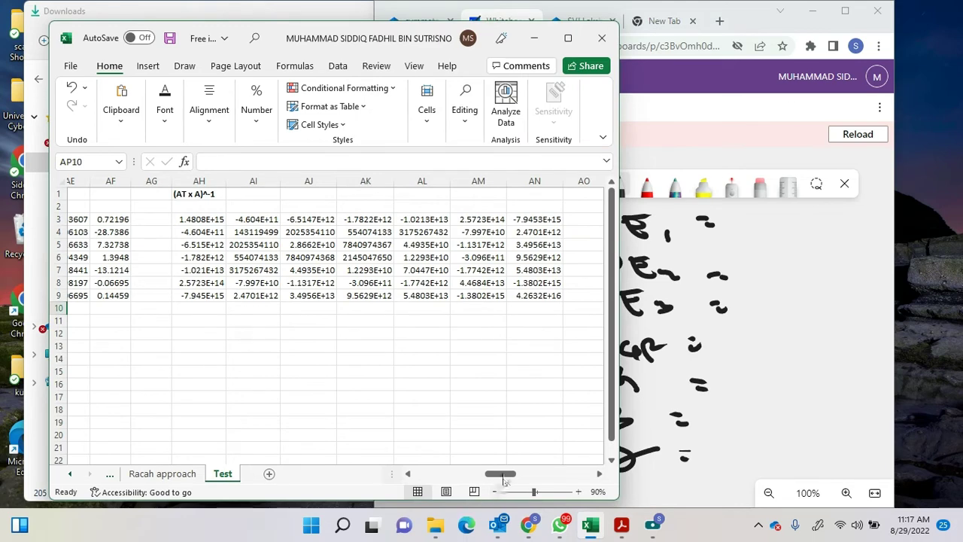
# - Look up the first Excel correction and write -12416 after ΔE1 =
pyautogui.moveTo(503, 479); pyautogui.dragTo(525, 474)
pyautogui.click(252, 220)
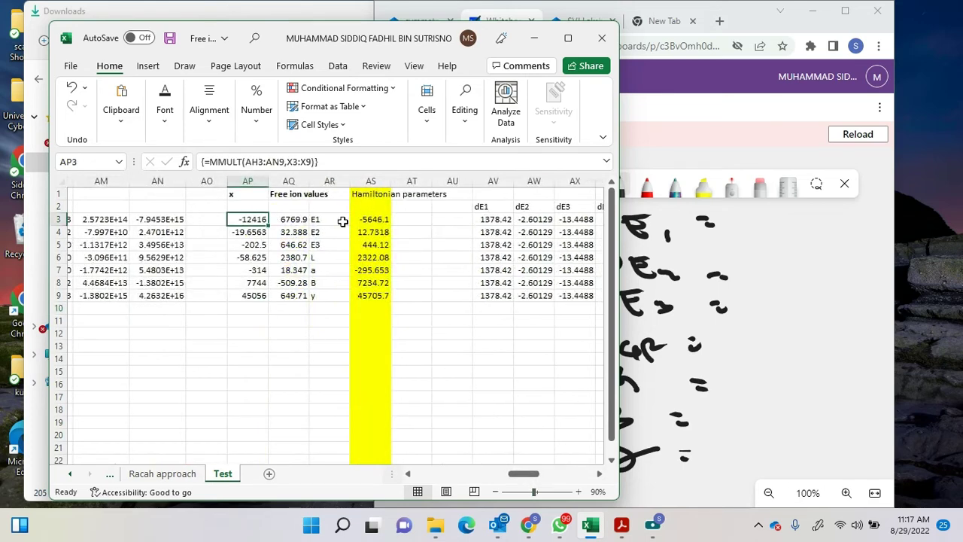
pyautogui.click(805, 243)
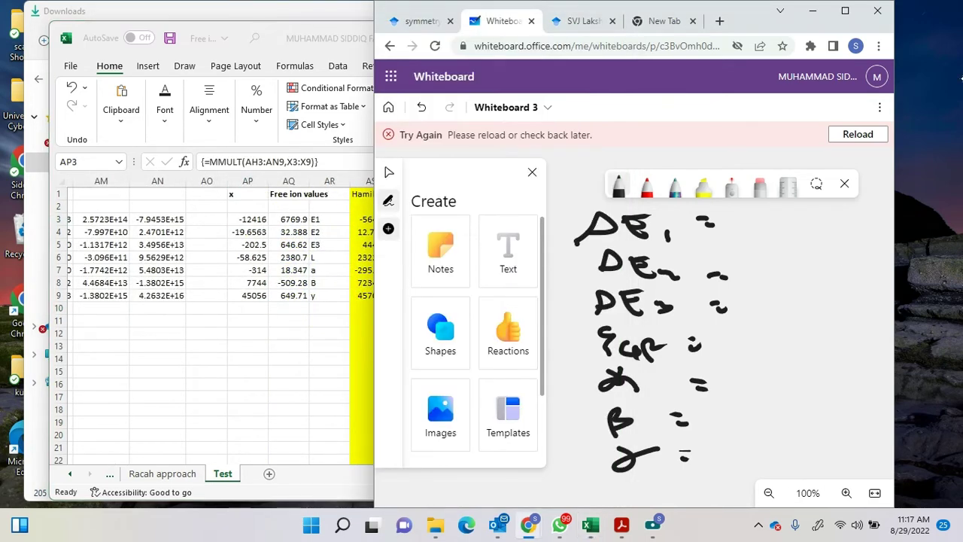
pyautogui.moveTo(737, 223); pyautogui.dragTo(787, 226)
pyautogui.moveTo(792, 212)
pyautogui.mouseDown()
pyautogui.moveTo(811, 224)
pyautogui.moveTo(840, 220)
pyautogui.mouseUp()
pyautogui.moveTo(836, 211)
pyautogui.mouseDown()
pyautogui.moveTo(839, 227)
pyautogui.moveTo(884, 221)
pyautogui.mouseUp()
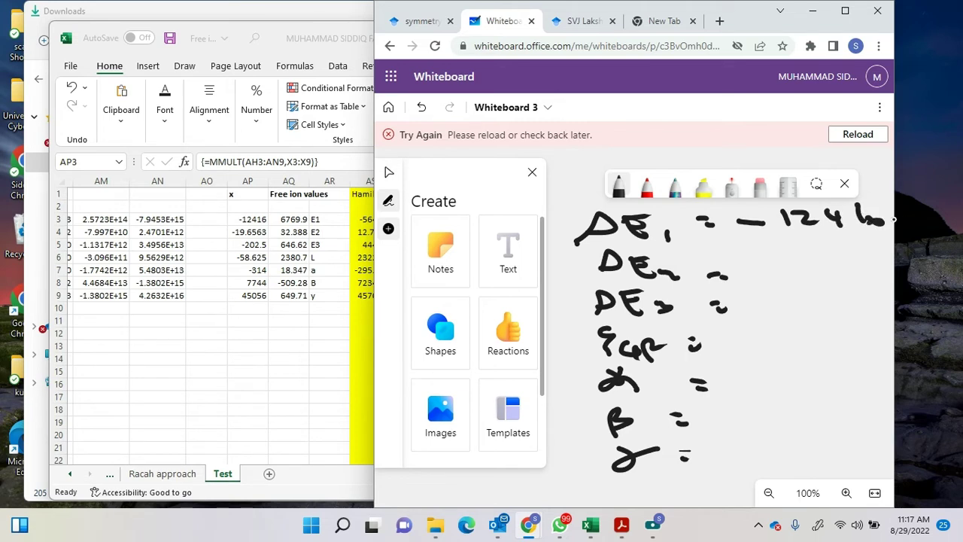
# - Write -19.6563 after the E2 label and -202.5 after the E3 label
pyautogui.moveTo(731, 271); pyautogui.dragTo(757, 270)
pyautogui.moveTo(764, 260)
pyautogui.mouseDown()
pyautogui.moveTo(770, 278)
pyautogui.moveTo(784, 280)
pyautogui.mouseUp()
pyautogui.click(807, 276)
pyautogui.moveTo(828, 257)
pyautogui.mouseDown()
pyautogui.moveTo(824, 274)
pyautogui.moveTo(887, 265)
pyautogui.mouseUp()
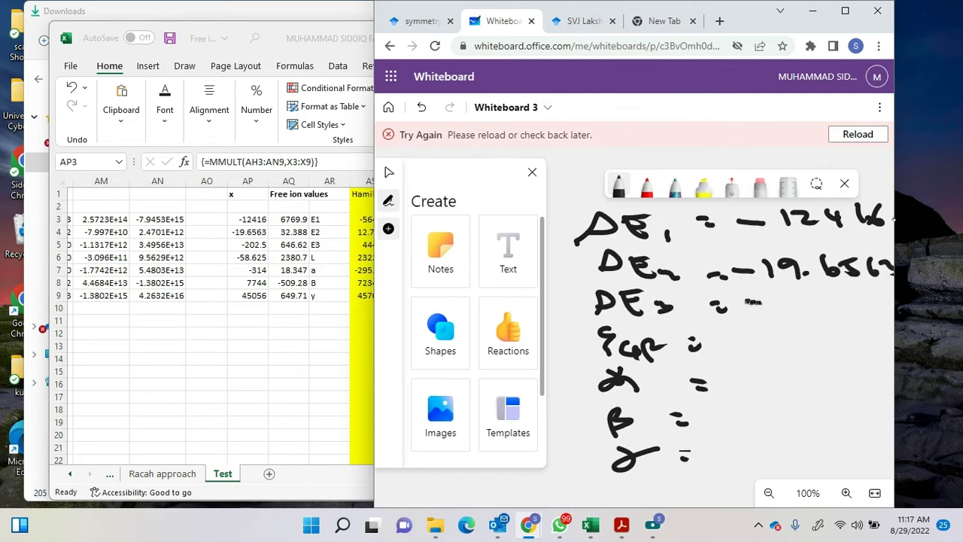
pyautogui.moveTo(747, 302); pyautogui.dragTo(761, 303)
pyautogui.moveTo(772, 298)
pyautogui.mouseDown()
pyautogui.moveTo(796, 308)
pyautogui.moveTo(811, 299)
pyautogui.mouseUp()
pyautogui.moveTo(831, 296); pyautogui.dragTo(863, 310)
pyautogui.moveTo(861, 294); pyautogui.dragTo(877, 292)
# - Write -58.625 after the ξ label
pyautogui.moveTo(709, 344); pyautogui.dragTo(742, 343)
pyautogui.moveTo(763, 328); pyautogui.dragTo(753, 346)
pyautogui.moveTo(799, 328)
pyautogui.mouseDown()
pyautogui.moveTo(785, 336)
pyautogui.moveTo(796, 342)
pyautogui.mouseUp()
pyautogui.click(813, 334)
pyautogui.moveTo(851, 321); pyautogui.dragTo(841, 340)
pyautogui.moveTo(854, 323)
pyautogui.mouseDown()
pyautogui.moveTo(865, 340)
pyautogui.moveTo(894, 344)
pyautogui.mouseUp()
pyautogui.moveTo(864, 325); pyautogui.dragTo(888, 328)
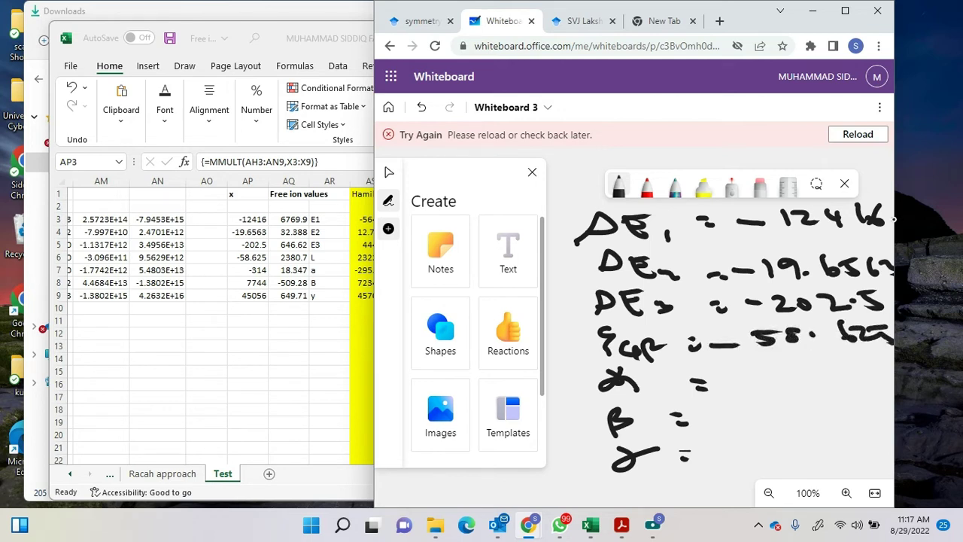
# - Add Δ signs before ξ, α and β, and erase the mistaken 18.347 after α
pyautogui.moveTo(727, 365)
pyautogui.mouseDown()
pyautogui.moveTo(729, 386)
pyautogui.moveTo(749, 375)
pyautogui.moveTo(831, 376)
pyautogui.mouseUp()
pyautogui.click(770, 376)
pyautogui.moveTo(836, 361); pyautogui.dragTo(860, 380)
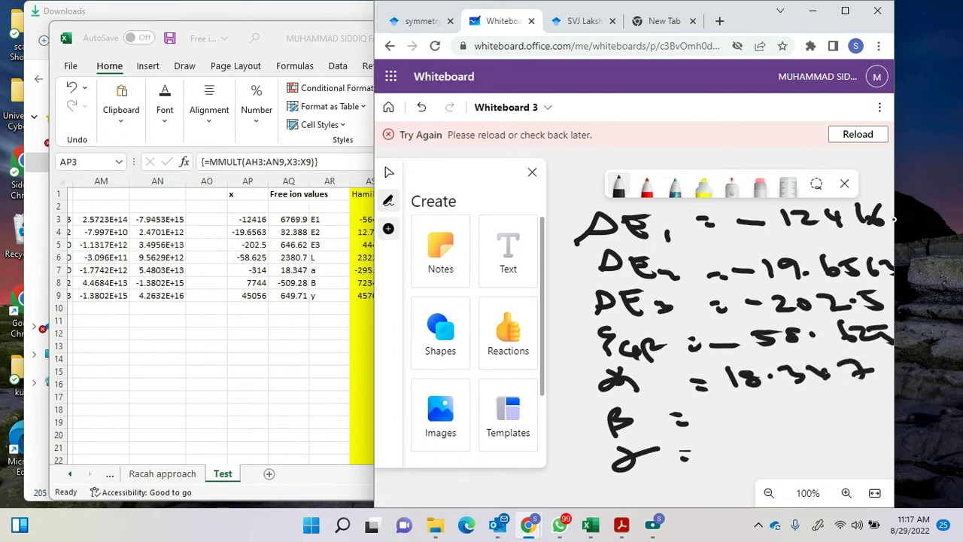
pyautogui.moveTo(581, 334)
pyautogui.mouseDown()
pyautogui.moveTo(569, 352)
pyautogui.moveTo(594, 351)
pyautogui.moveTo(607, 433)
pyautogui.moveTo(575, 474)
pyautogui.moveTo(606, 471)
pyautogui.mouseUp()
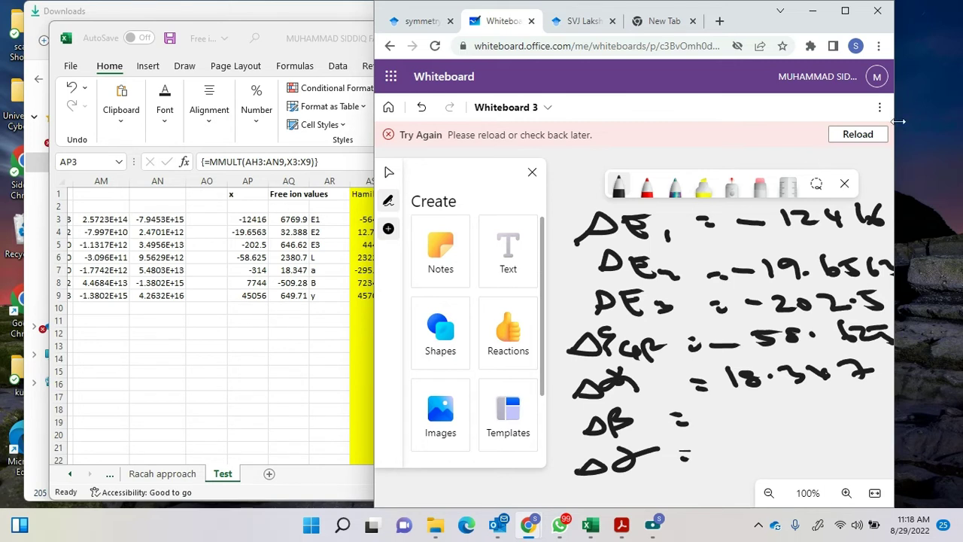
pyautogui.click(760, 184)
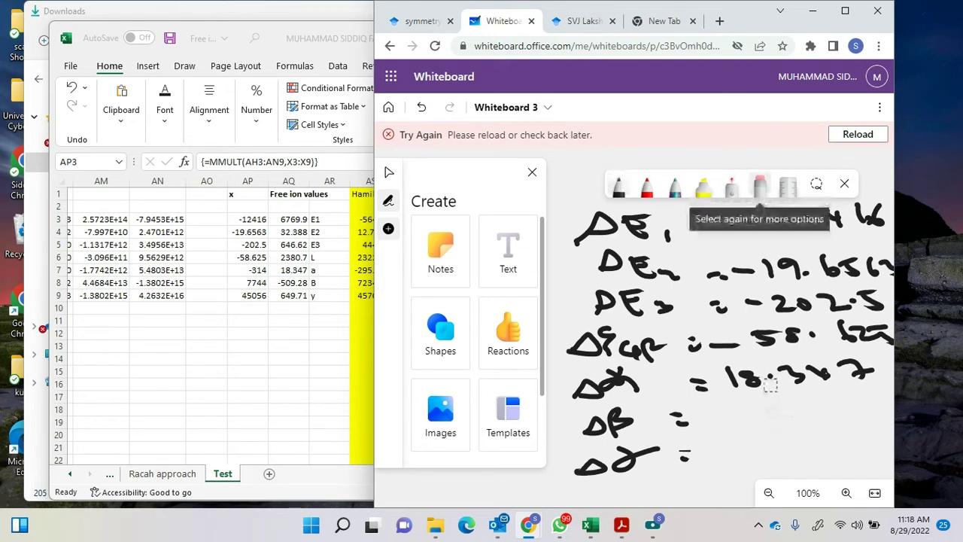
pyautogui.moveTo(743, 370)
pyautogui.mouseDown()
pyautogui.moveTo(739, 380)
pyautogui.moveTo(768, 382)
pyautogui.moveTo(725, 372)
pyautogui.moveTo(867, 372)
pyautogui.mouseUp()
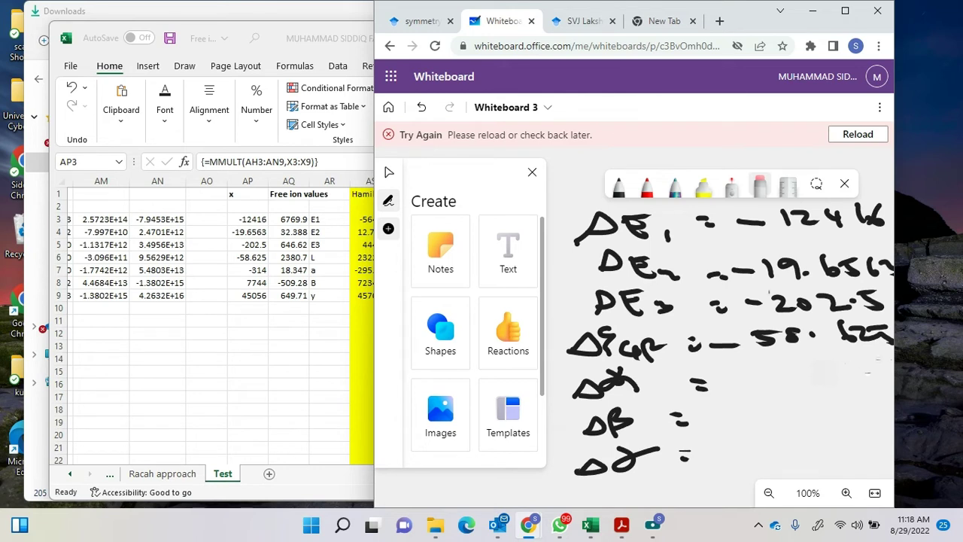
# - Write -314 as the Δα value and 7744 as the Δβ value
pyautogui.click(617, 188)
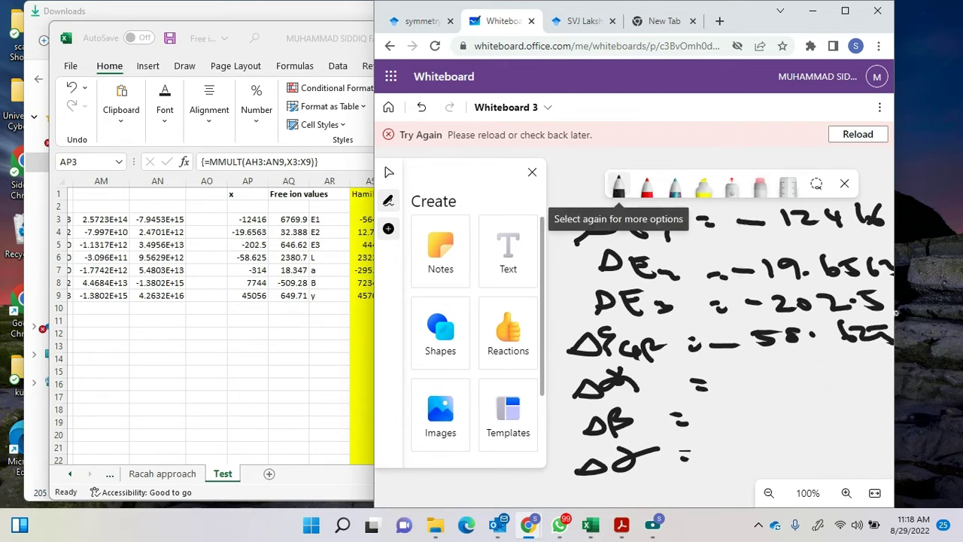
pyautogui.moveTo(734, 383); pyautogui.dragTo(768, 386)
pyautogui.moveTo(795, 367)
pyautogui.mouseDown()
pyautogui.moveTo(796, 384)
pyautogui.moveTo(833, 376)
pyautogui.mouseUp()
pyautogui.moveTo(825, 367); pyautogui.dragTo(825, 385)
pyautogui.moveTo(701, 406)
pyautogui.mouseDown()
pyautogui.moveTo(724, 423)
pyautogui.moveTo(807, 418)
pyautogui.moveTo(839, 429)
pyautogui.mouseUp()
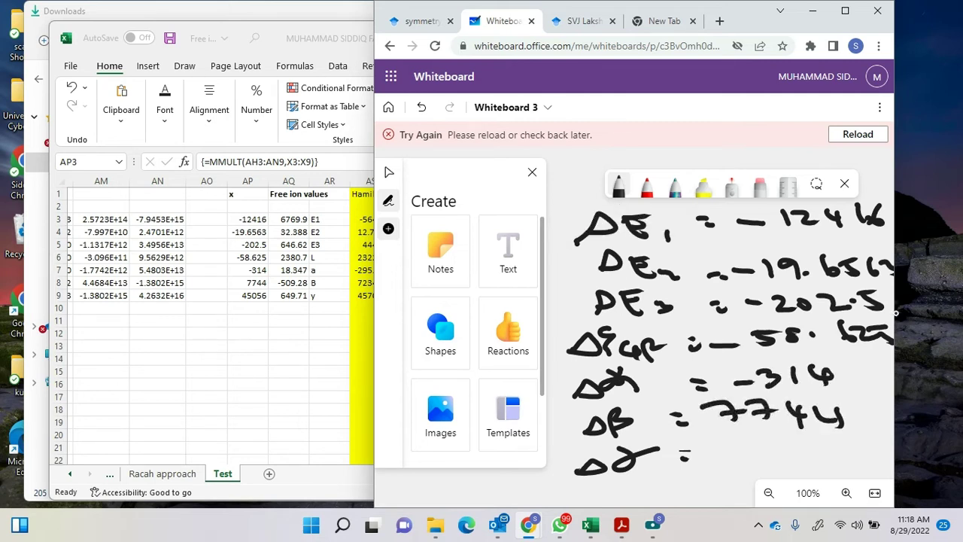
# - Write 45056 as the Δγ value
pyautogui.moveTo(712, 444); pyautogui.dragTo(735, 462)
pyautogui.moveTo(746, 442)
pyautogui.mouseDown()
pyautogui.moveTo(737, 462)
pyautogui.moveTo(759, 439)
pyautogui.mouseUp()
pyautogui.click(807, 435)
pyautogui.moveTo(792, 439)
pyautogui.mouseDown()
pyautogui.moveTo(790, 451)
pyautogui.moveTo(830, 450)
pyautogui.mouseUp()
pyautogui.moveTo(835, 445); pyautogui.dragTo(853, 447)
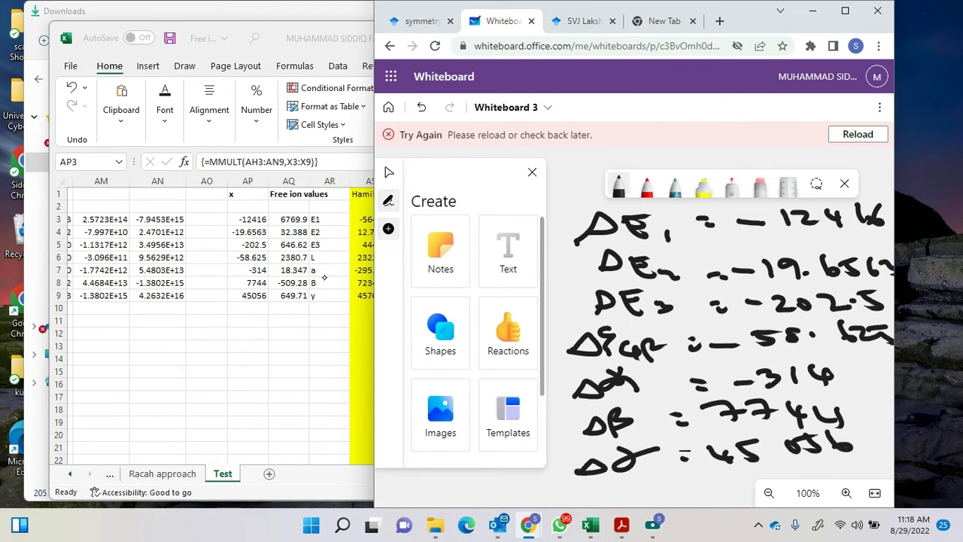
# - Bring the research paper PDF forward and scroll to page 2
pyautogui.click(621, 525)
pyautogui.scroll(-1, 426, 392)
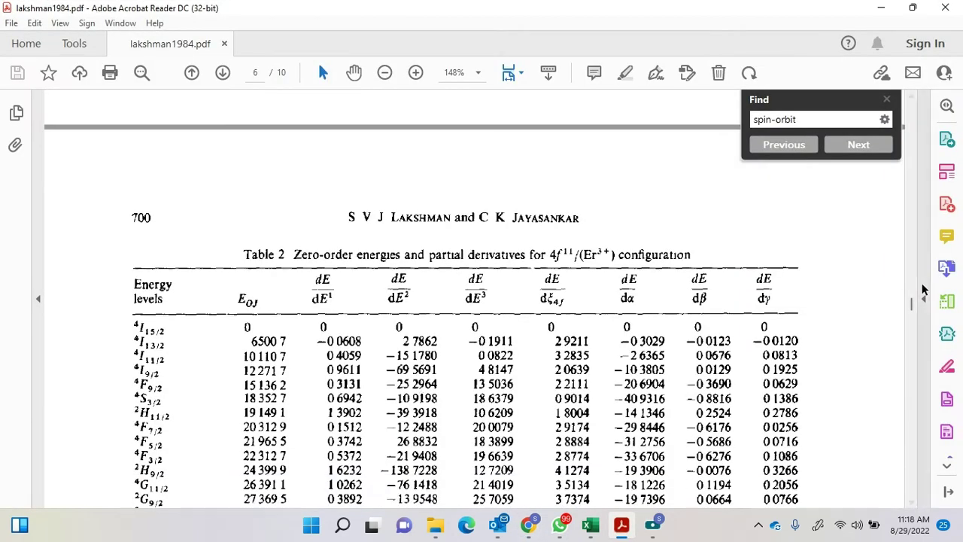
pyautogui.moveTo(913, 307); pyautogui.dragTo(881, 165)
pyautogui.scroll(-4, 516, 380)
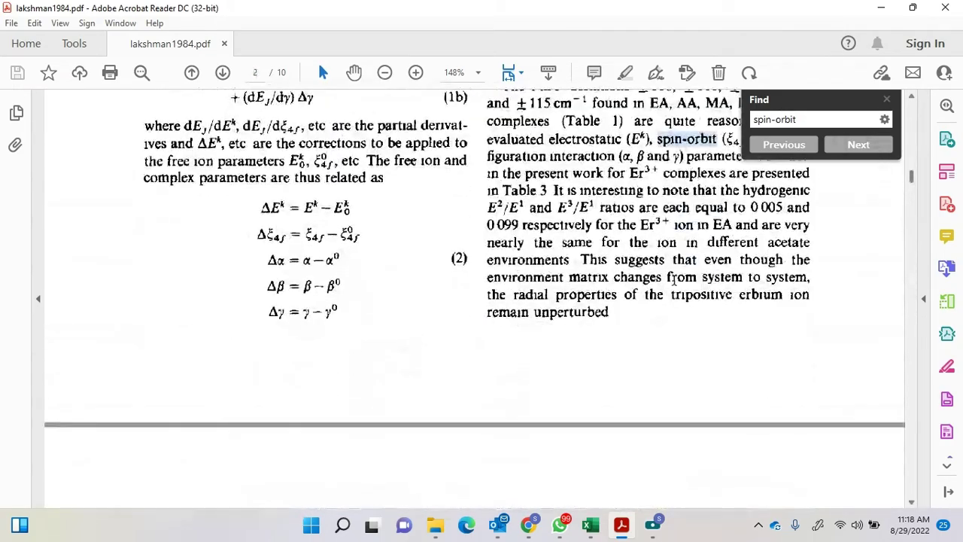
pyautogui.scroll(4, 308, 351)
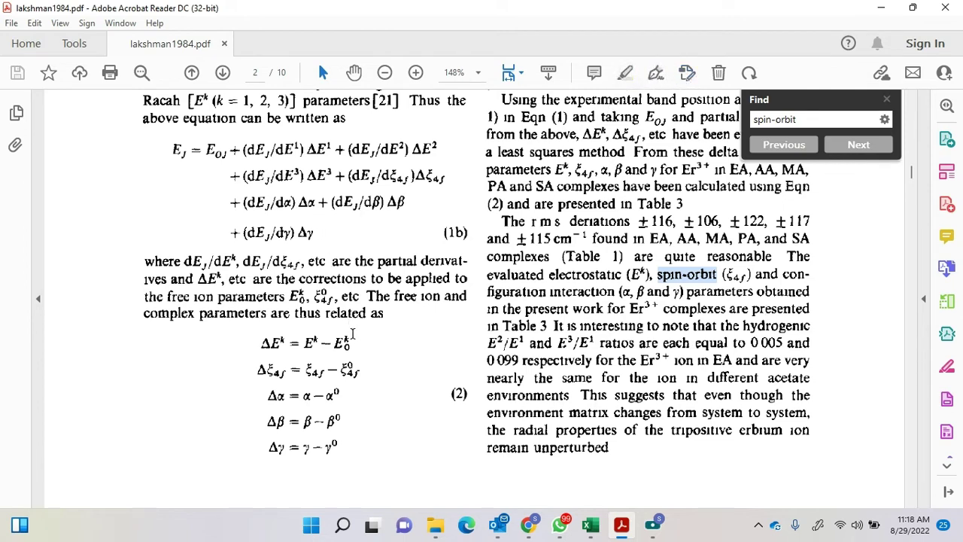
# - Highlight 'are thus related as' and the ΔEᵏ = Eᵏ − E₀ᵏ equation in yellow, then minimize Acrobat
pyautogui.moveTo(338, 331); pyautogui.dragTo(265, 335)
pyautogui.click(362, 331)
pyautogui.moveTo(350, 329); pyautogui.dragTo(269, 310)
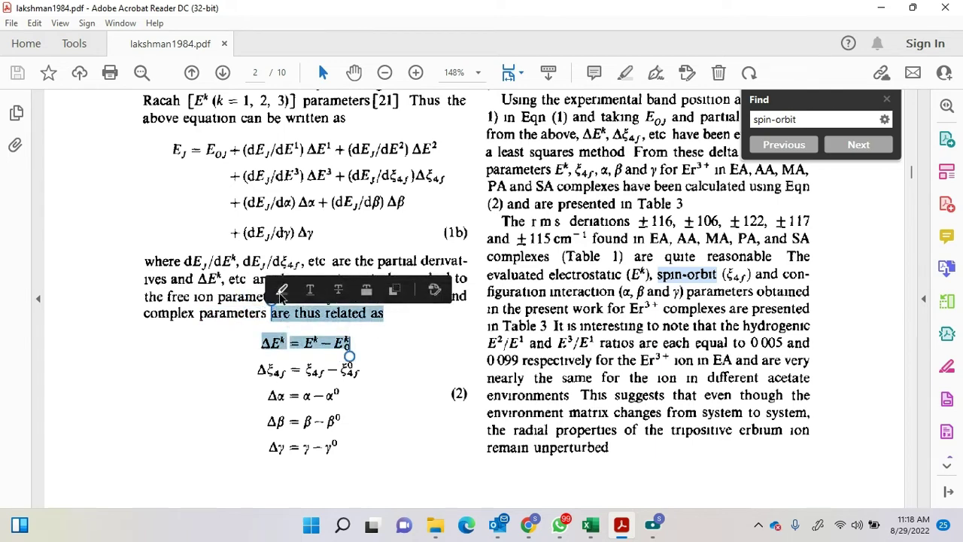
pyautogui.click(290, 295)
pyautogui.click(343, 337)
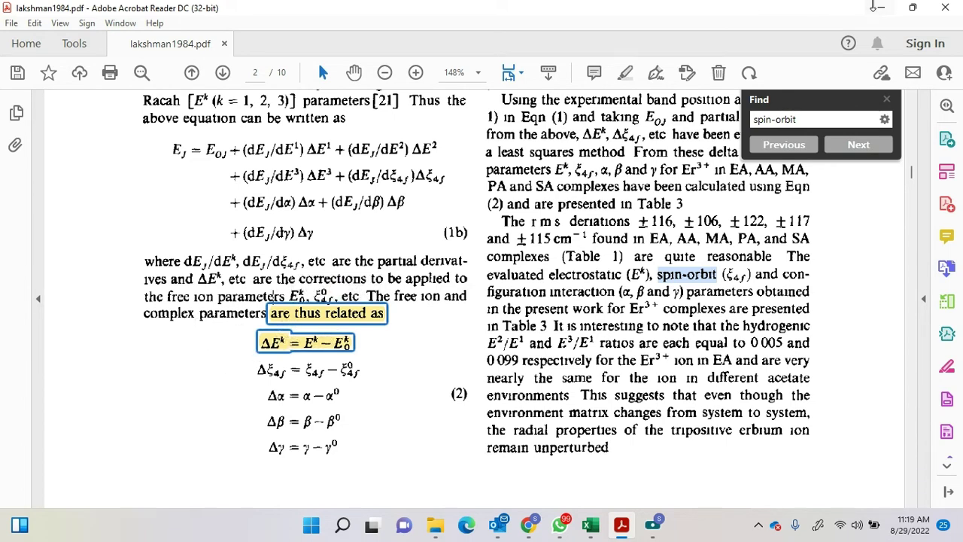
pyautogui.click(881, 8)
pyautogui.click(845, 11)
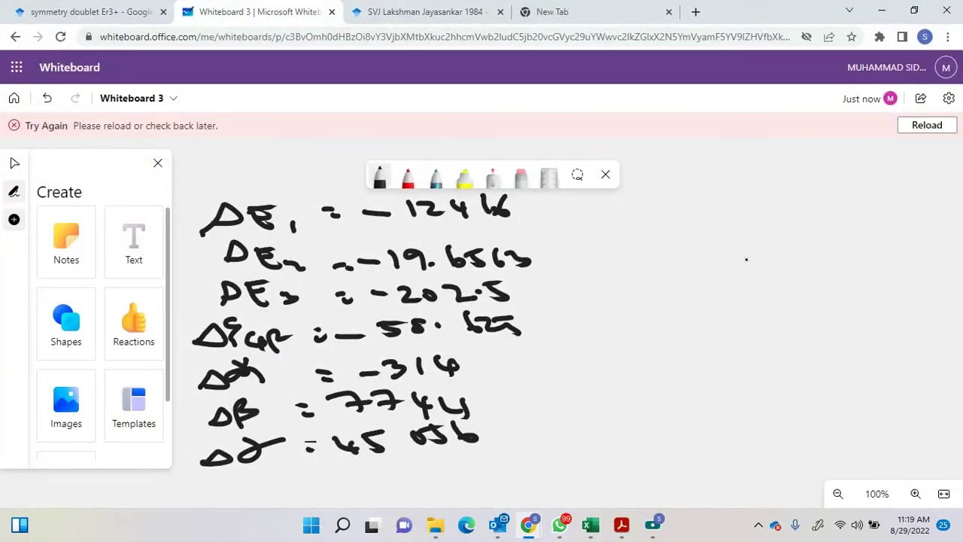
# - Write ', ΔE¹ = E₀¹ + ΔE' after the first line and bring the paper back
pyautogui.moveTo(550, 225)
pyautogui.mouseDown()
pyautogui.moveTo(576, 215)
pyautogui.moveTo(608, 234)
pyautogui.mouseUp()
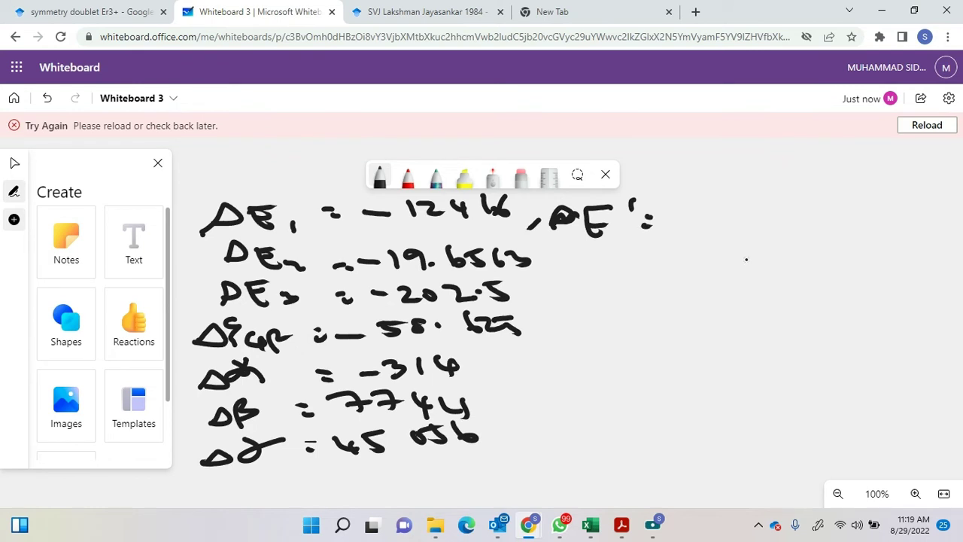
pyautogui.moveTo(682, 199); pyautogui.dragTo(703, 231)
pyautogui.moveTo(681, 216); pyautogui.dragTo(753, 227)
pyautogui.moveTo(744, 219); pyautogui.dragTo(781, 225)
pyautogui.moveTo(817, 205)
pyautogui.mouseDown()
pyautogui.moveTo(829, 222)
pyautogui.moveTo(836, 201)
pyautogui.mouseUp()
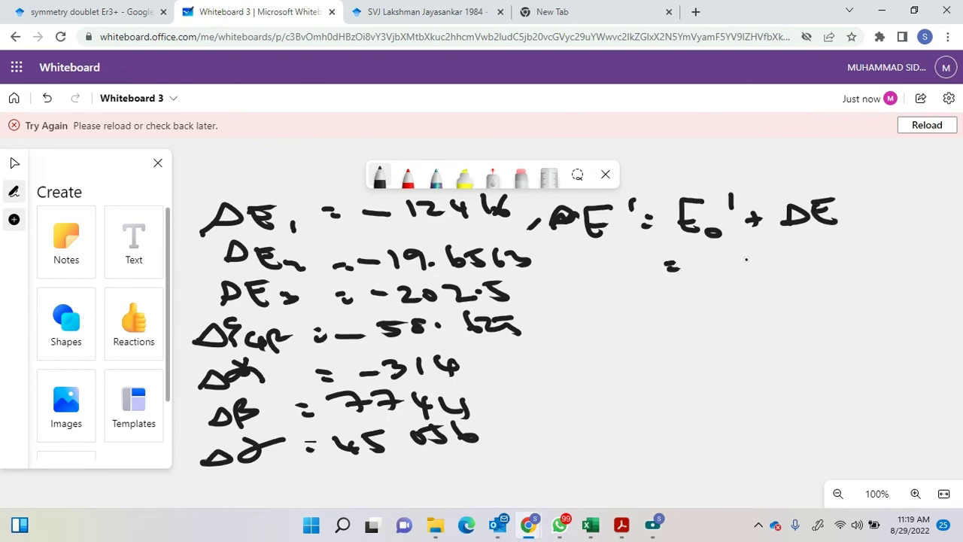
pyautogui.click(621, 524)
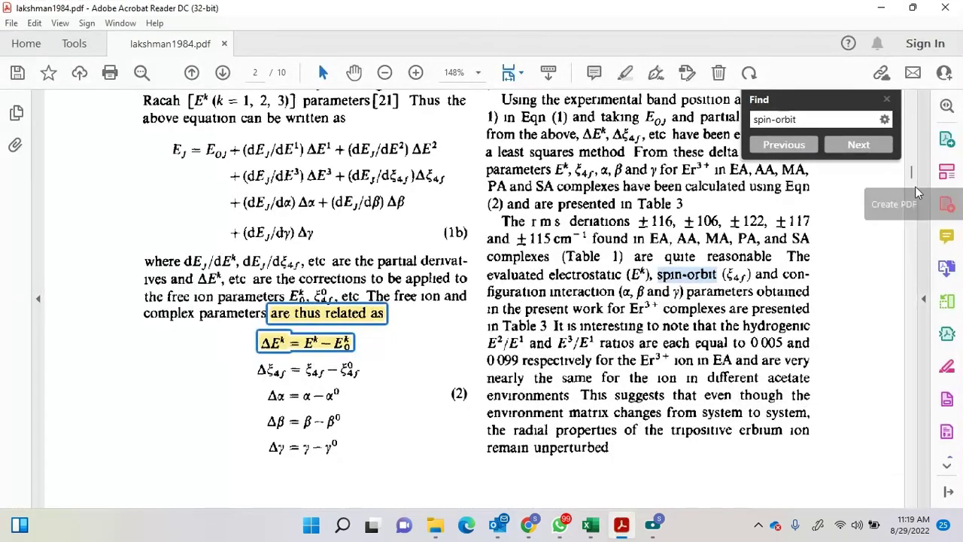
pyautogui.moveTo(911, 173); pyautogui.dragTo(912, 278)
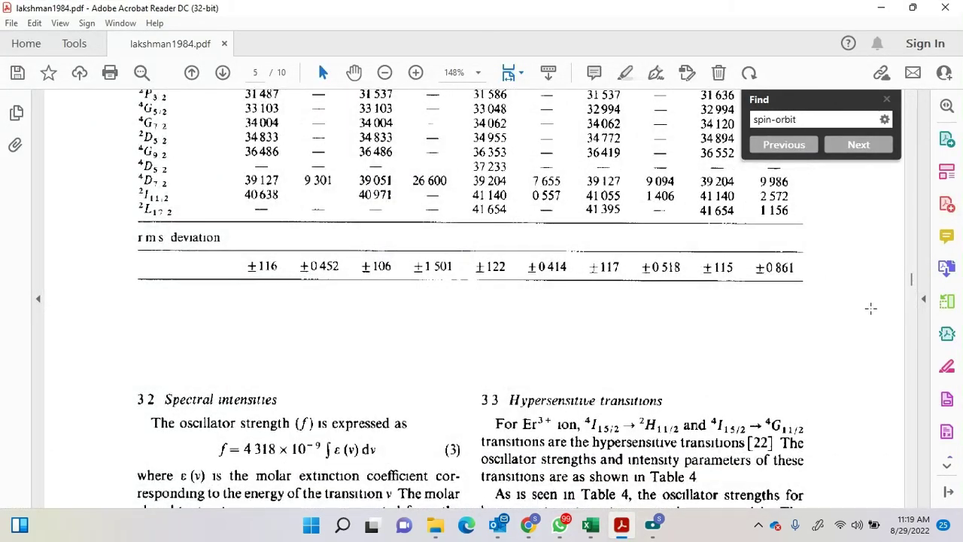
# - Jump to the next spin-orbit match in Table 3 on page 6, then switch to Excel
pyautogui.scroll(1, 870, 305)
pyautogui.press('Return')
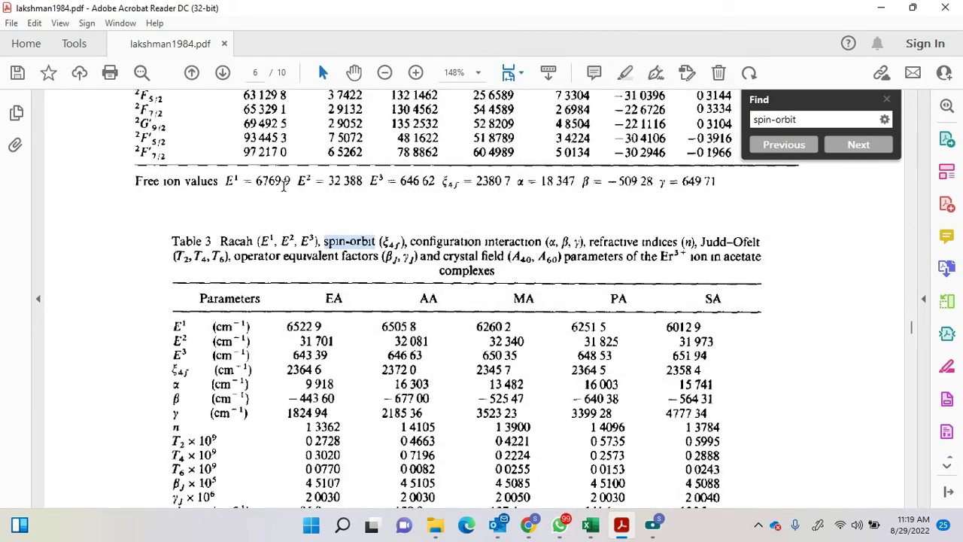
pyautogui.click(590, 526)
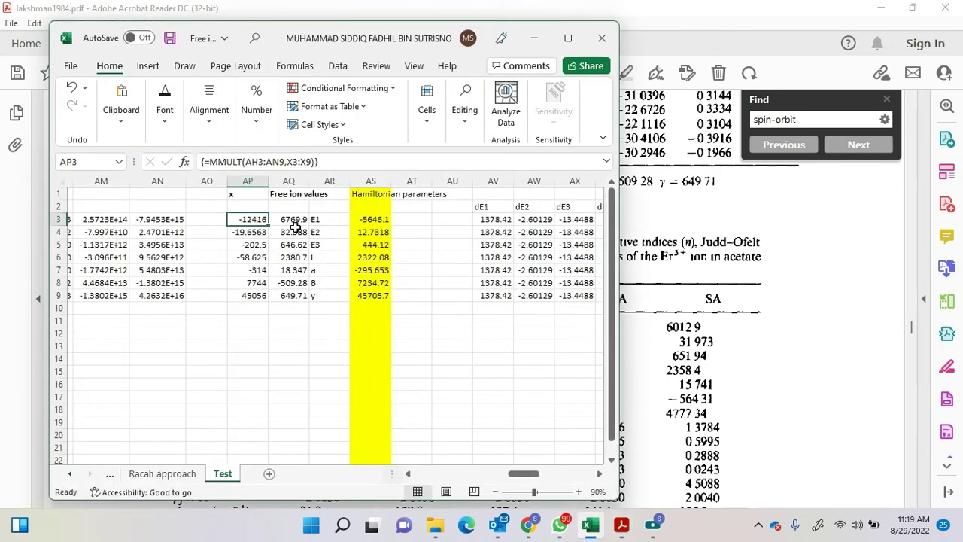
# - Write the free-ion E¹ value 6769.9 minus the 12416 correction below the relation
pyautogui.click(528, 525)
pyautogui.click(494, 471)
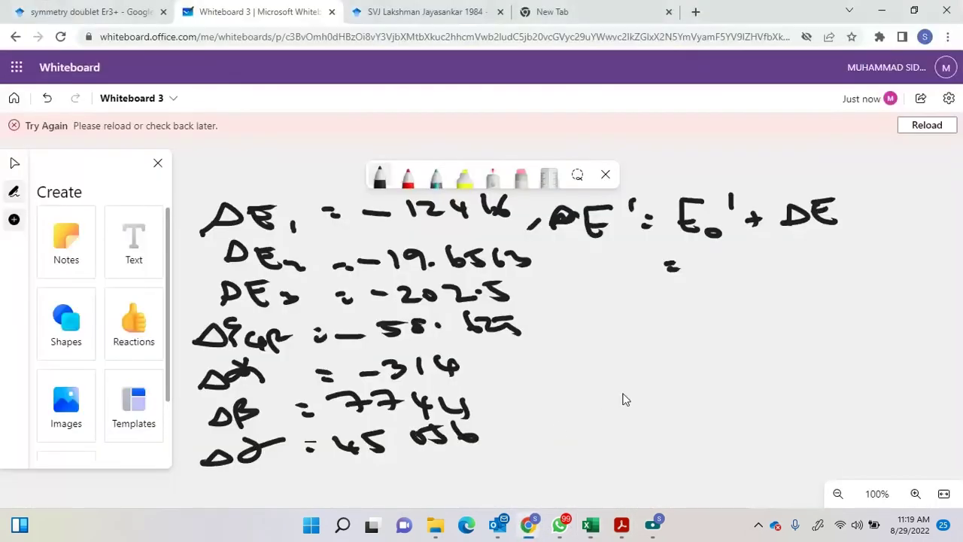
pyautogui.moveTo(690, 255)
pyautogui.mouseDown()
pyautogui.moveTo(682, 274)
pyautogui.moveTo(881, 271)
pyautogui.mouseUp()
pyautogui.moveTo(888, 253)
pyautogui.mouseDown()
pyautogui.moveTo(904, 269)
pyautogui.moveTo(932, 268)
pyautogui.mouseUp()
pyautogui.moveTo(948, 246)
pyautogui.mouseDown()
pyautogui.moveTo(951, 270)
pyautogui.moveTo(961, 271)
pyautogui.mouseUp()
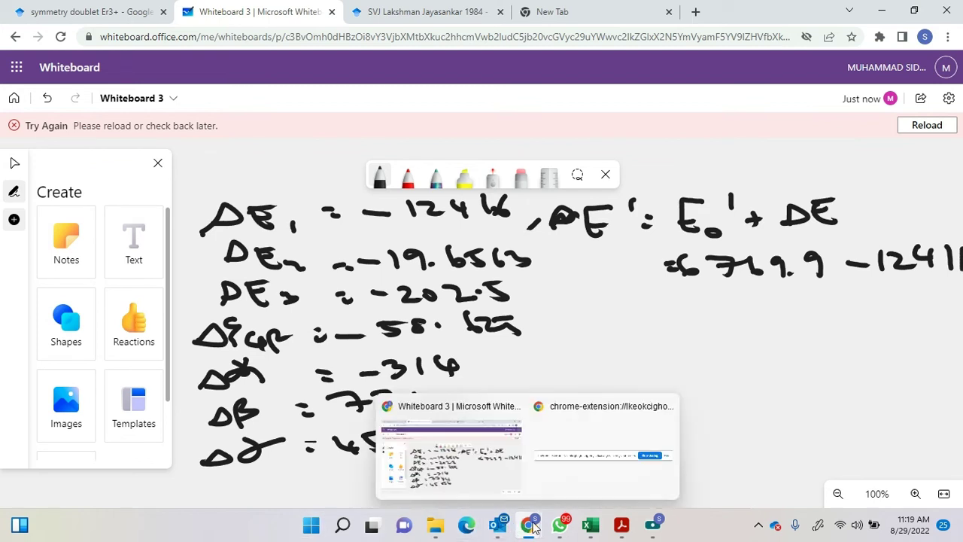
# - Check Excel, then write the result −5646.1 beneath the sum
pyautogui.moveTo(560, 527)
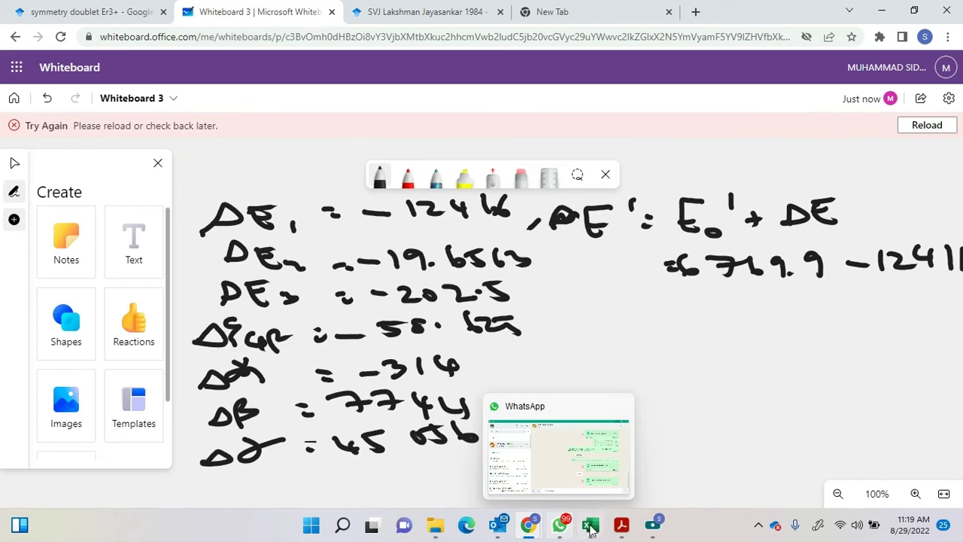
pyautogui.click(591, 525)
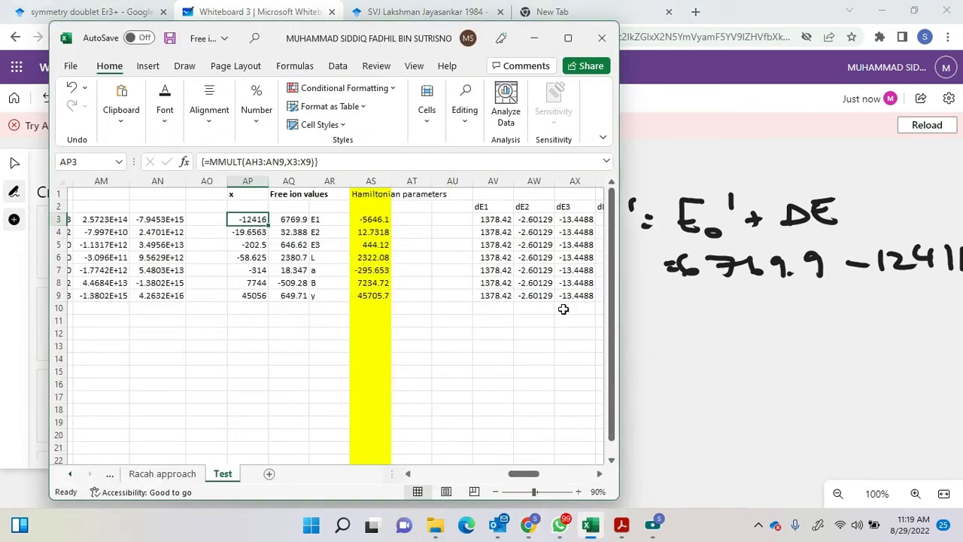
pyautogui.hotkey('alt', 'Tab')
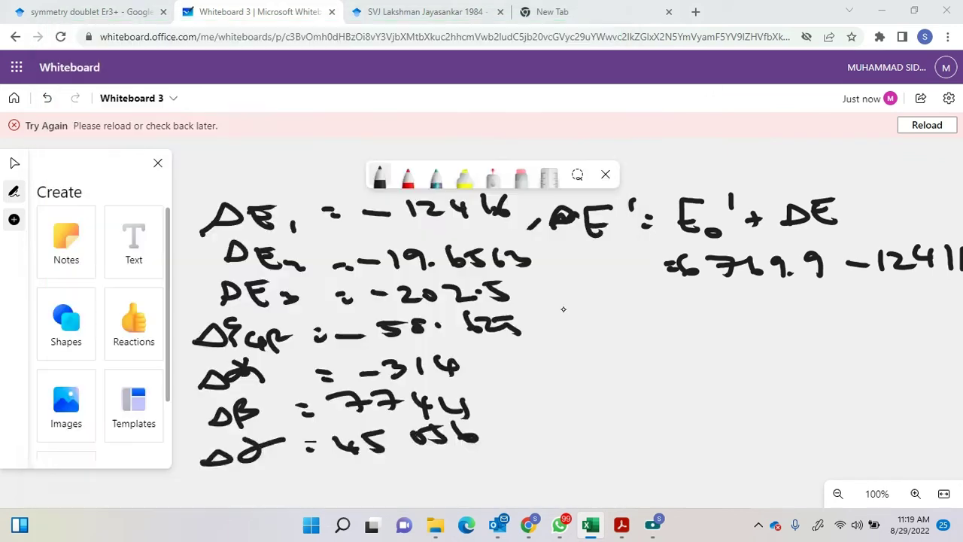
pyautogui.moveTo(680, 304); pyautogui.dragTo(696, 303)
pyautogui.moveTo(681, 313); pyautogui.dragTo(697, 311)
pyautogui.moveTo(715, 308)
pyautogui.mouseDown()
pyautogui.moveTo(740, 307)
pyautogui.moveTo(748, 319)
pyautogui.moveTo(773, 301)
pyautogui.moveTo(807, 314)
pyautogui.mouseUp()
pyautogui.moveTo(803, 303); pyautogui.dragTo(804, 330)
pyautogui.moveTo(832, 301); pyautogui.dragTo(820, 322)
pyautogui.moveTo(856, 299); pyautogui.dragTo(858, 327)
# - Compare the result against Excel and dismiss the WhatsApp notification
pyautogui.click(590, 524)
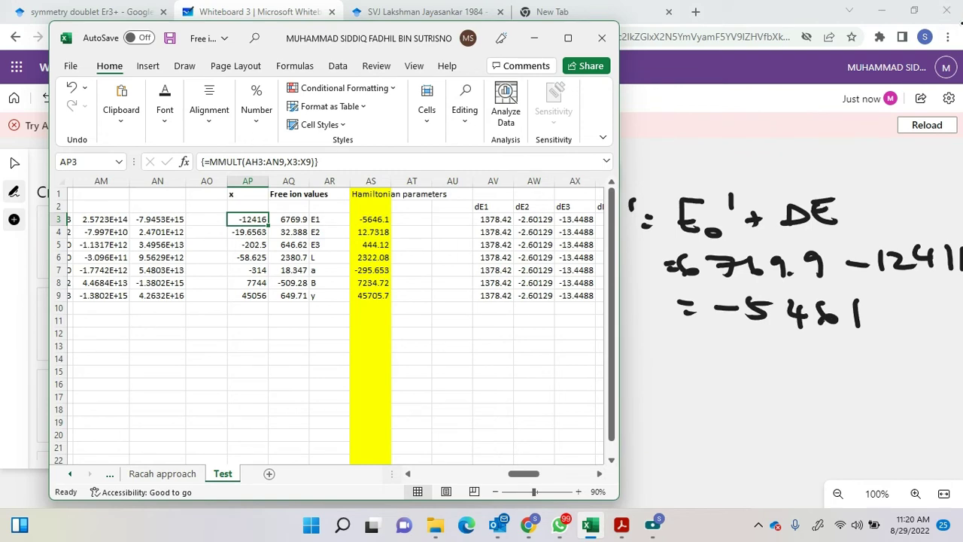
pyautogui.click(960, 23)
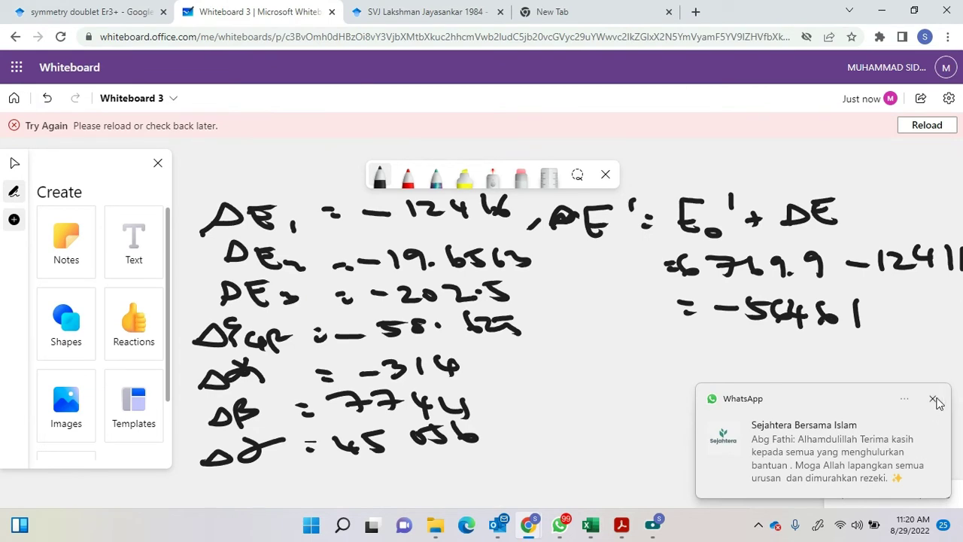
pyautogui.click(932, 398)
pyautogui.click(591, 525)
pyautogui.click(593, 524)
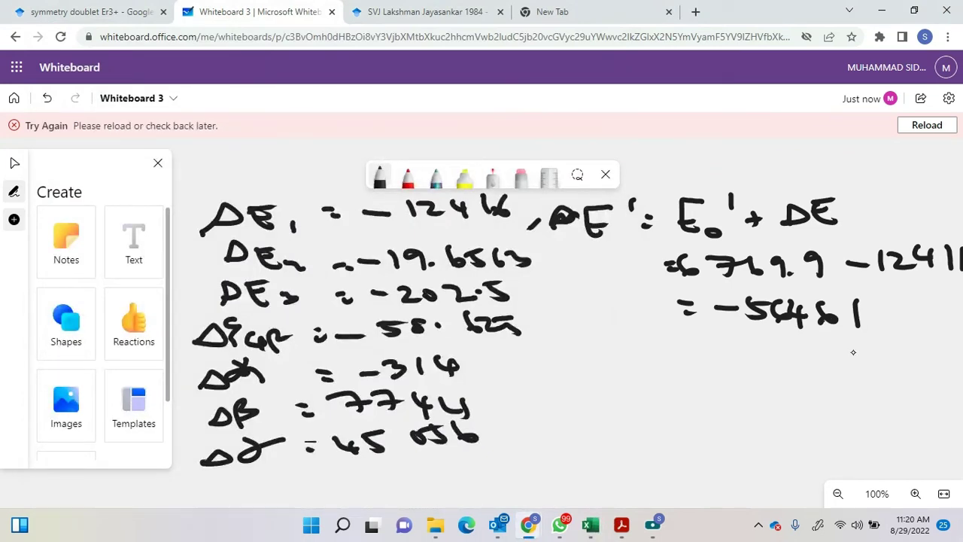
# - Tick the −5646.1 result, label it E¹ and draw an arrow below it
pyautogui.moveTo(832, 340)
pyautogui.mouseDown()
pyautogui.moveTo(888, 335)
pyautogui.moveTo(935, 315)
pyautogui.mouseUp()
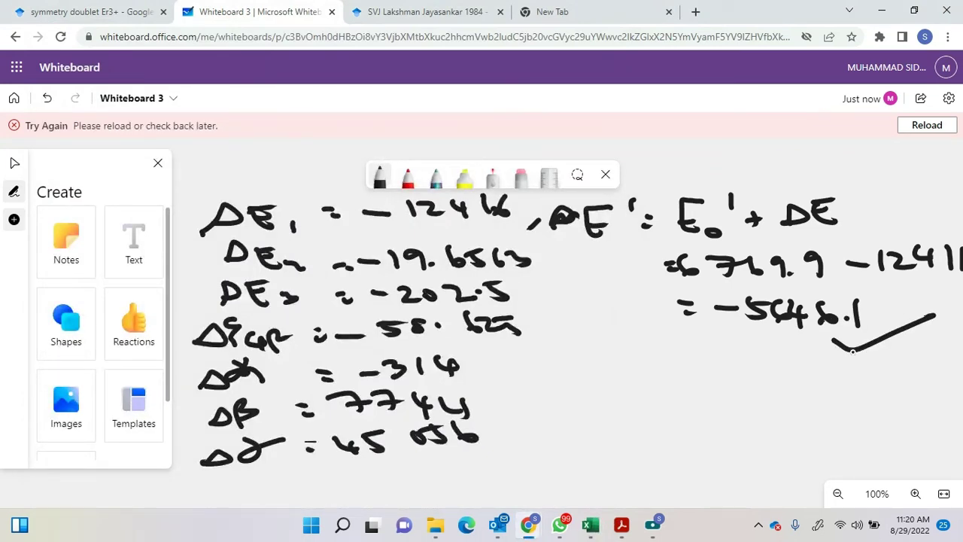
pyautogui.moveTo(632, 293)
pyautogui.mouseDown()
pyautogui.moveTo(630, 325)
pyautogui.moveTo(629, 312)
pyautogui.mouseUp()
pyautogui.moveTo(646, 298); pyautogui.dragTo(651, 281)
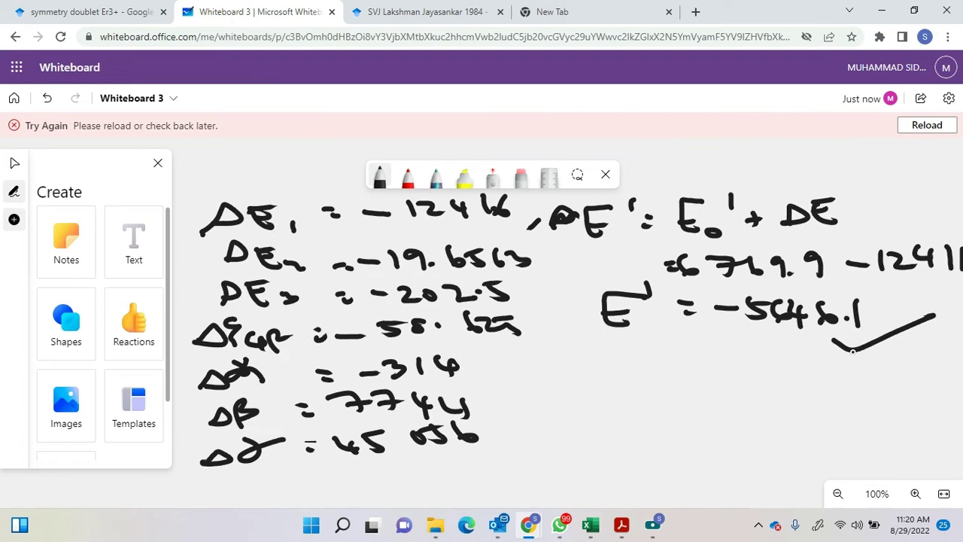
pyautogui.moveTo(579, 329); pyautogui.dragTo(584, 365)
pyautogui.moveTo(572, 363); pyautogui.dragTo(606, 365)
pyautogui.moveTo(552, 404)
pyautogui.mouseDown()
pyautogui.moveTo(611, 428)
pyautogui.moveTo(617, 442)
pyautogui.mouseUp()
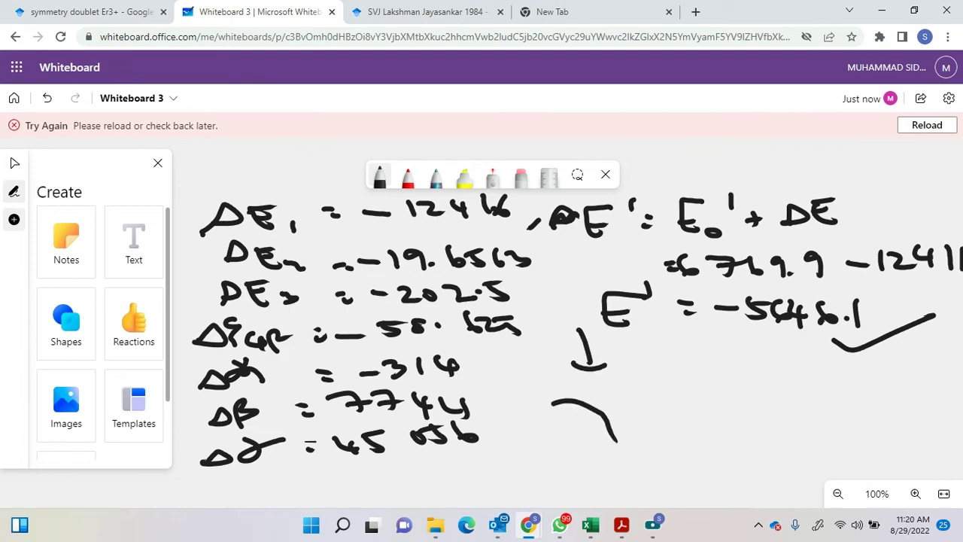
pyautogui.click(591, 524)
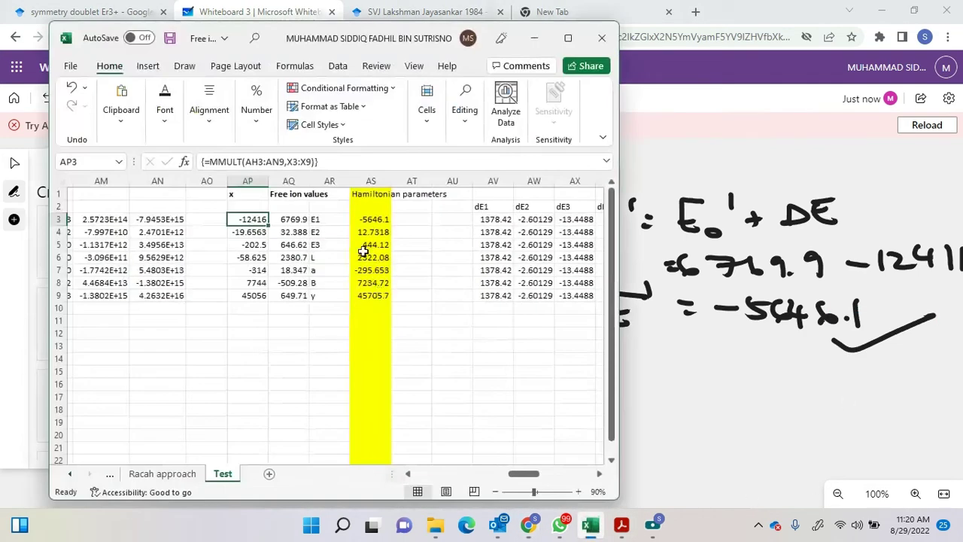
# - Inspect the AS3 Hamiltonian parameter formula and the parameter labels in column AR
pyautogui.click(369, 219)
pyautogui.doubleClick(369, 219)
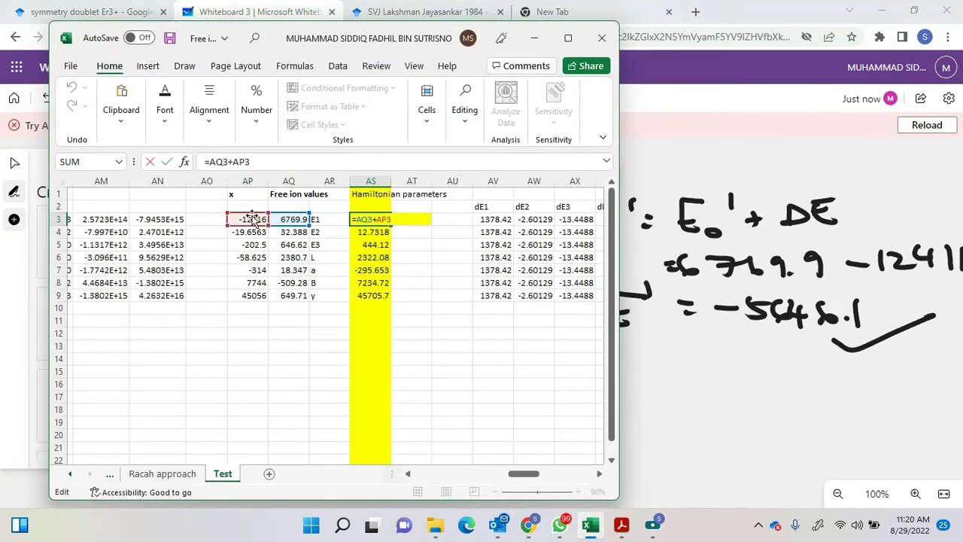
pyautogui.click(151, 165)
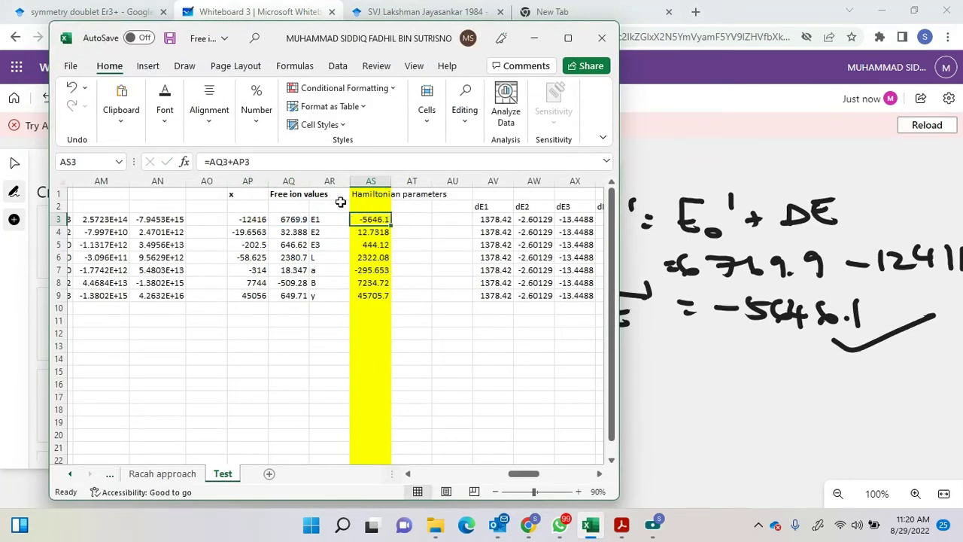
pyautogui.click(334, 259)
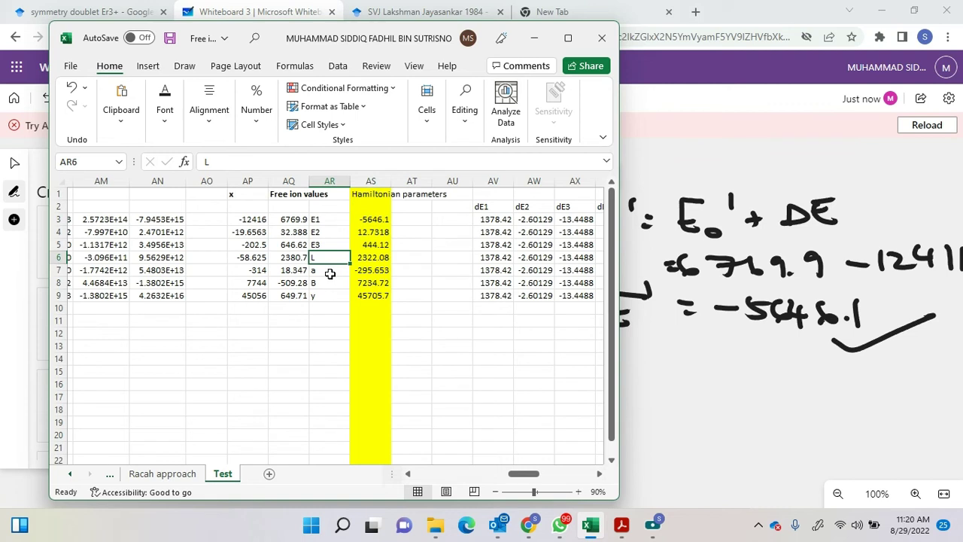
pyautogui.click(325, 270)
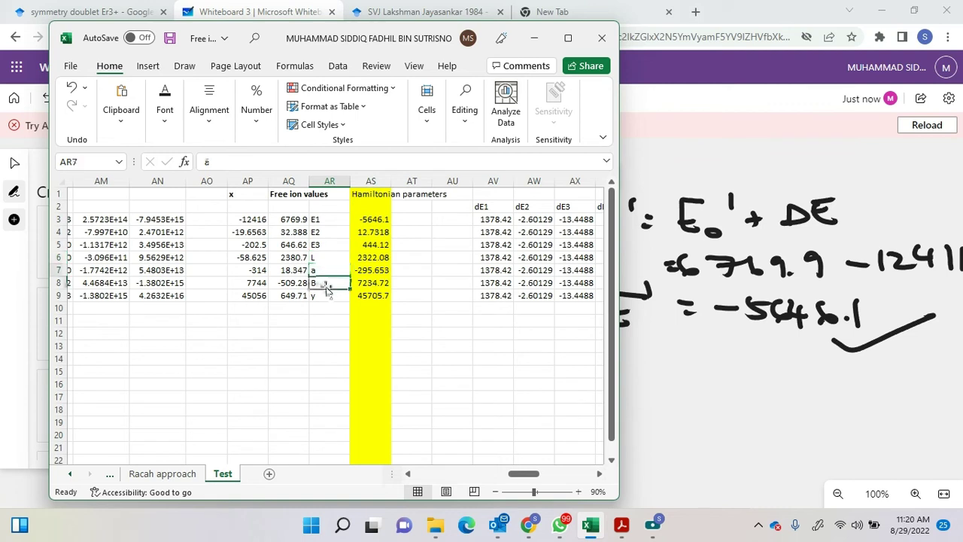
pyautogui.click(319, 283)
pyautogui.click(326, 296)
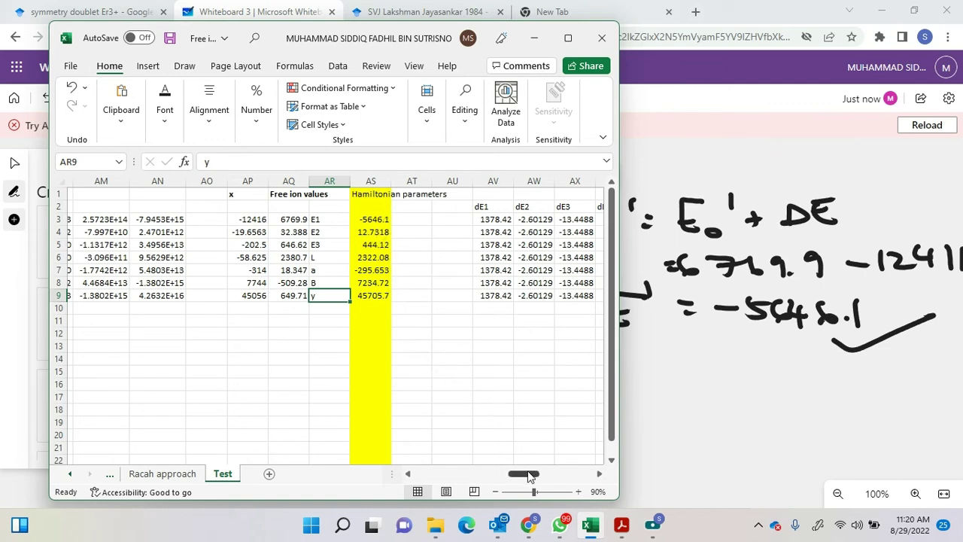
# - Check the BD3 calculated-energy formula and the BE7 difference, then return to the whiteboard
pyautogui.moveTo(529, 474); pyautogui.dragTo(555, 473)
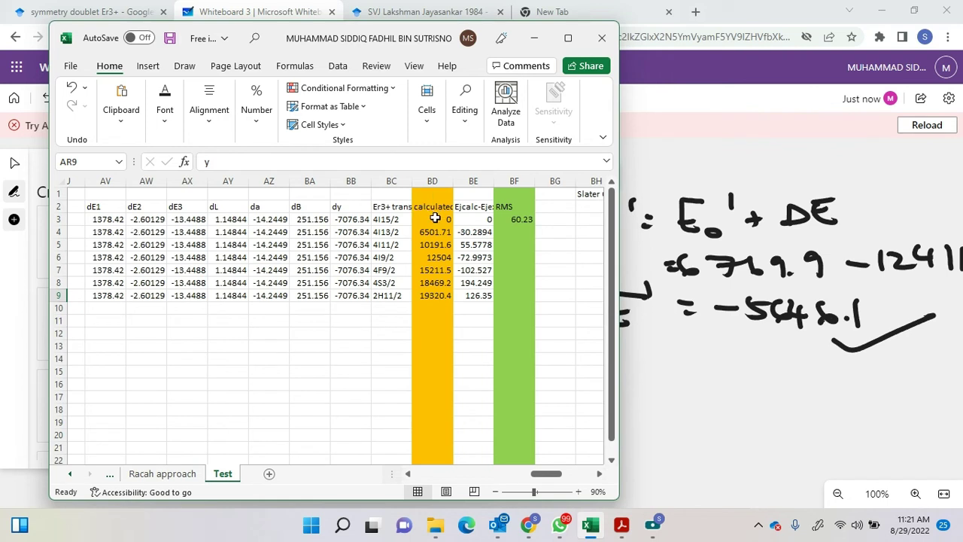
pyautogui.doubleClick(435, 219)
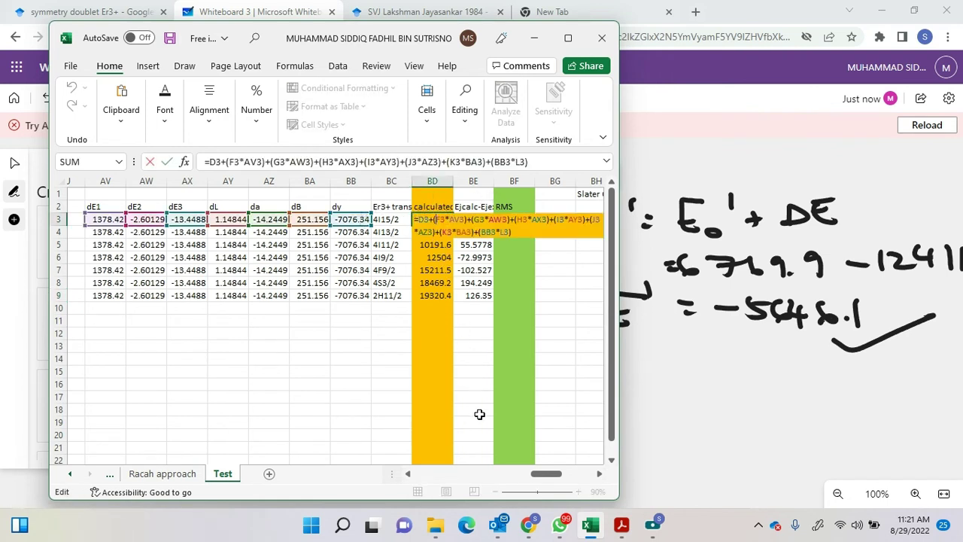
pyautogui.click(151, 161)
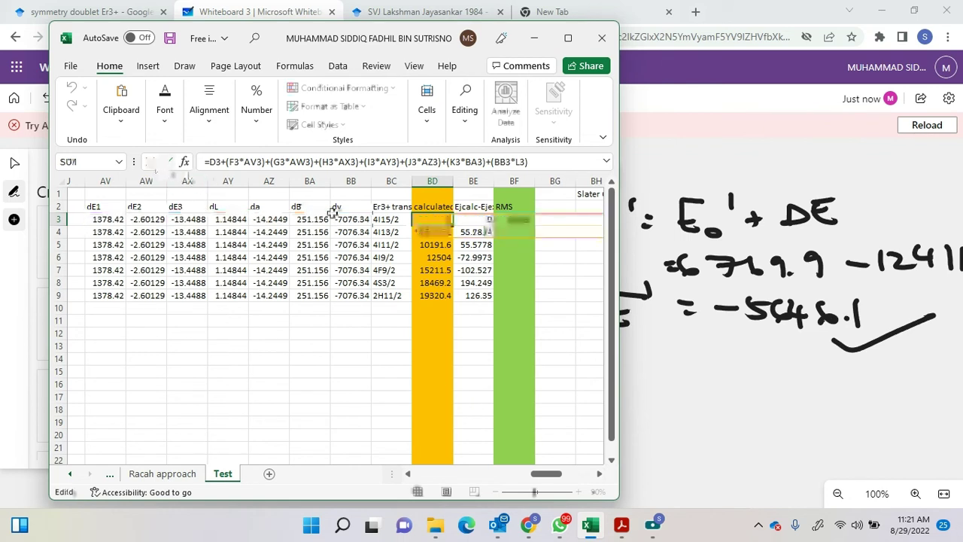
pyautogui.click(480, 270)
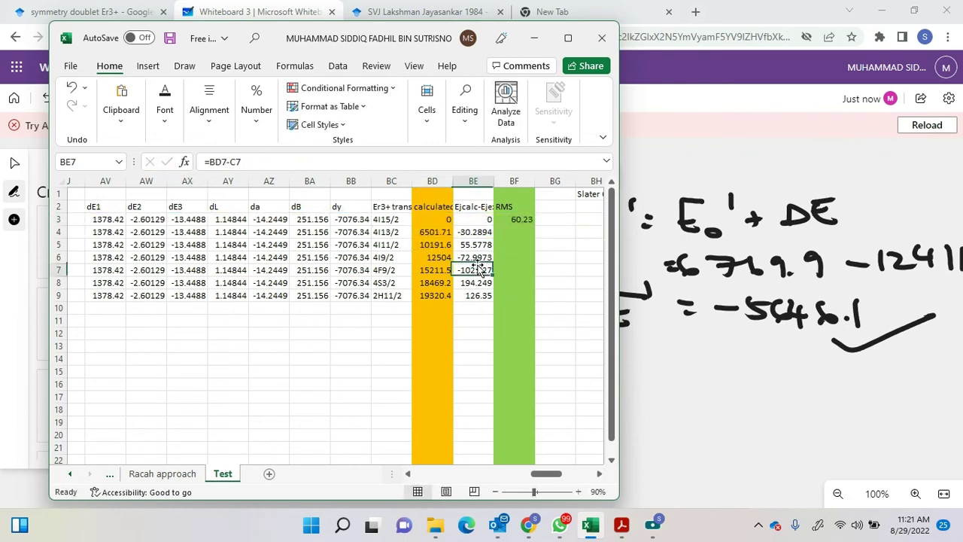
pyautogui.click(671, 363)
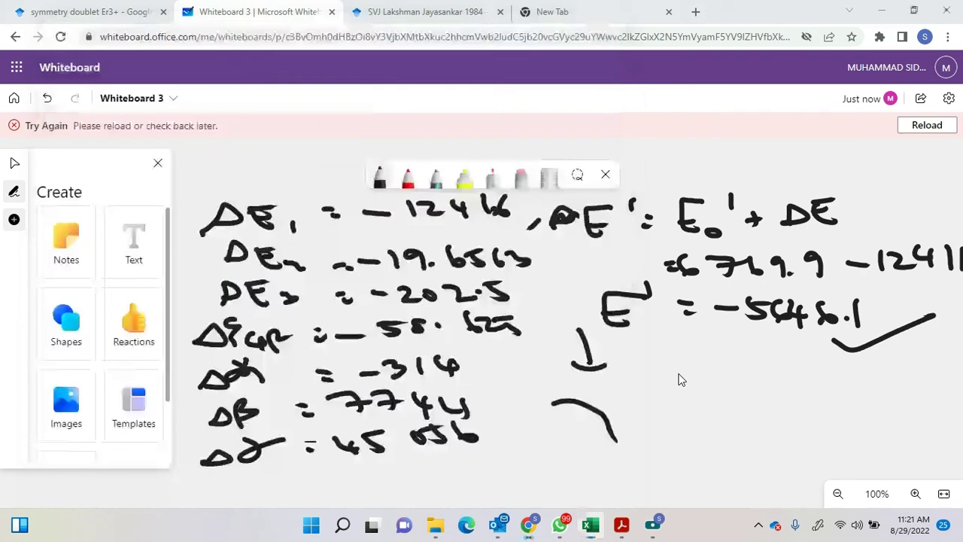
# - Clear all the old ink from the whiteboard canvas
pyautogui.click(512, 269)
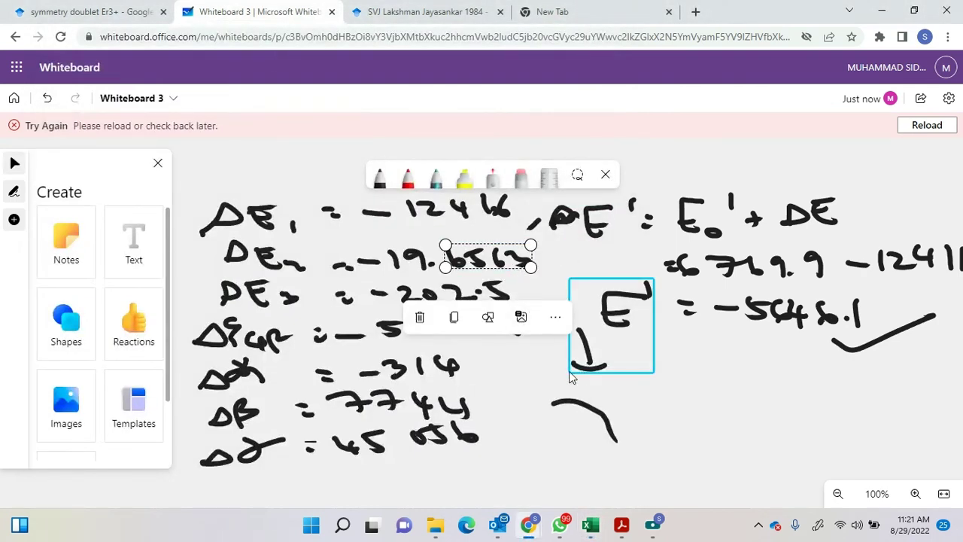
pyautogui.rightClick(522, 372)
pyautogui.click(556, 452)
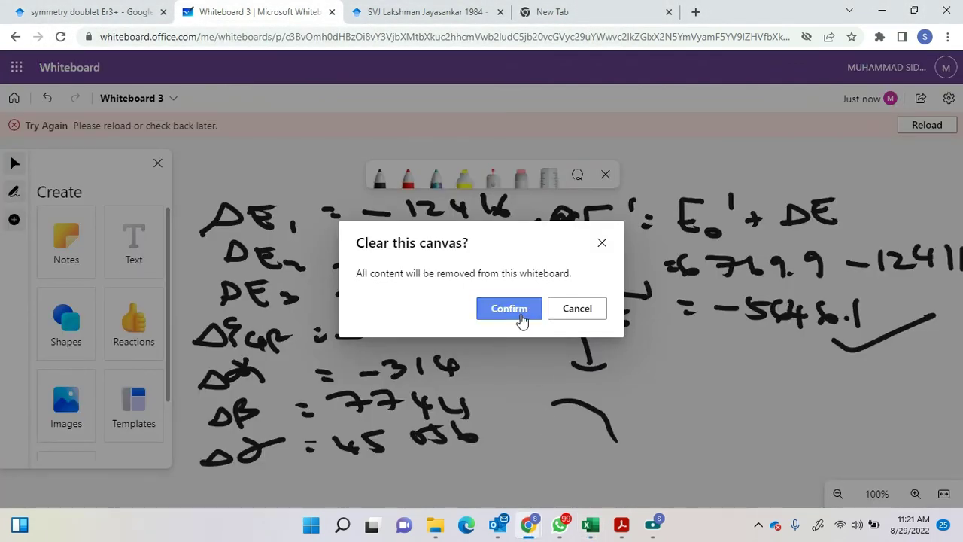
pyautogui.click(523, 317)
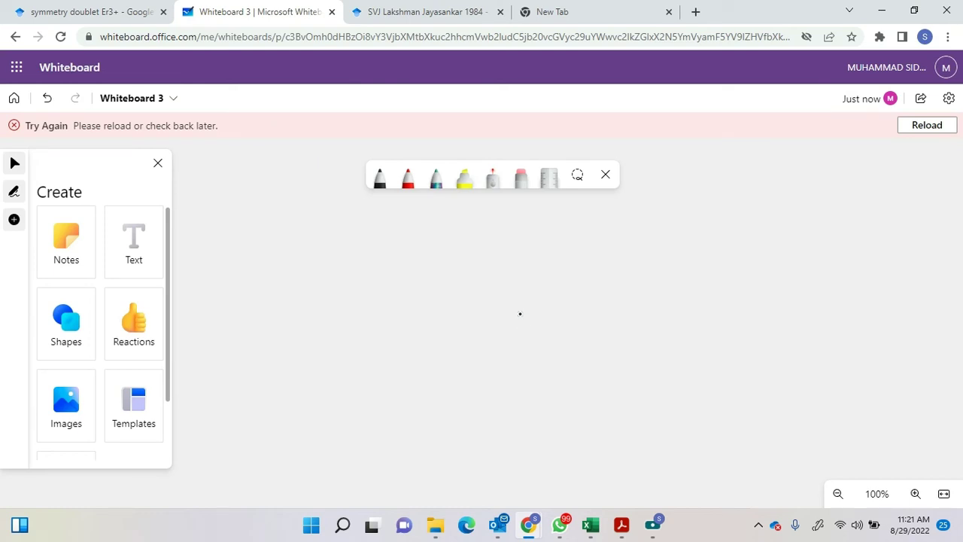
# - Write [A][n] on the cleared canvas
pyautogui.moveTo(268, 219)
pyautogui.mouseDown()
pyautogui.moveTo(237, 241)
pyautogui.moveTo(269, 270)
pyautogui.moveTo(319, 243)
pyautogui.mouseUp()
pyautogui.moveTo(322, 225)
pyautogui.mouseDown()
pyautogui.moveTo(348, 257)
pyautogui.moveTo(331, 256)
pyautogui.mouseUp()
pyautogui.moveTo(399, 230)
pyautogui.mouseDown()
pyautogui.moveTo(380, 256)
pyautogui.moveTo(393, 271)
pyautogui.mouseUp()
pyautogui.moveTo(407, 256)
pyautogui.mouseDown()
pyautogui.moveTo(501, 244)
pyautogui.moveTo(468, 260)
pyautogui.mouseUp()
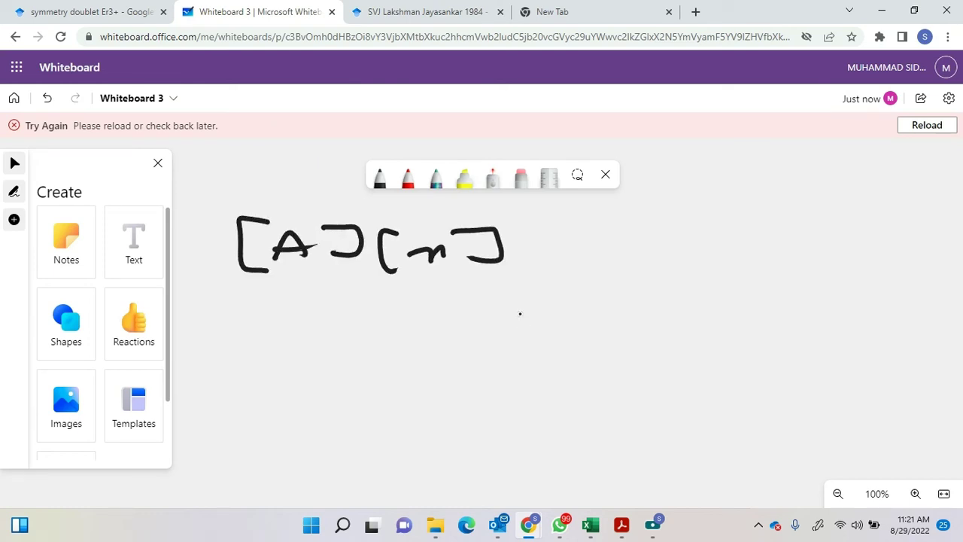
# - Write the matrix [∂Ej/∂P] on a second line
pyautogui.moveTo(256, 299)
pyautogui.mouseDown()
pyautogui.moveTo(257, 346)
pyautogui.moveTo(274, 337)
pyautogui.mouseUp()
pyautogui.moveTo(304, 307)
pyautogui.mouseDown()
pyautogui.moveTo(317, 339)
pyautogui.moveTo(337, 310)
pyautogui.mouseUp()
pyautogui.moveTo(315, 332)
pyautogui.mouseDown()
pyautogui.moveTo(329, 330)
pyautogui.moveTo(343, 345)
pyautogui.mouseUp()
pyautogui.moveTo(367, 336); pyautogui.dragTo(355, 346)
pyautogui.click(354, 331)
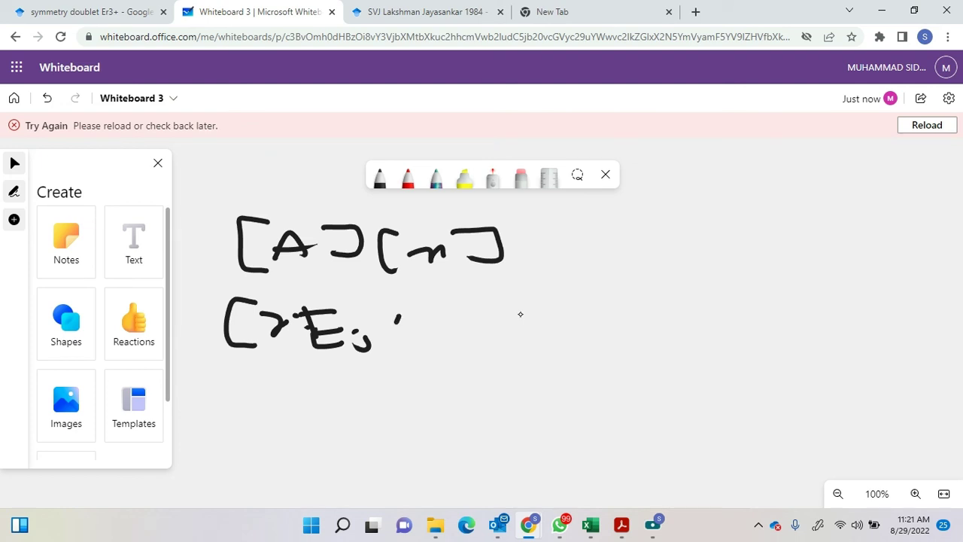
pyautogui.moveTo(398, 319); pyautogui.dragTo(374, 364)
pyautogui.moveTo(420, 343)
pyautogui.mouseDown()
pyautogui.moveTo(402, 360)
pyautogui.moveTo(421, 348)
pyautogui.mouseUp()
pyautogui.moveTo(425, 346)
pyautogui.mouseDown()
pyautogui.moveTo(433, 380)
pyautogui.moveTo(435, 360)
pyautogui.mouseUp()
pyautogui.moveTo(459, 320)
pyautogui.mouseDown()
pyautogui.moveTo(506, 342)
pyautogui.moveTo(460, 363)
pyautogui.mouseUp()
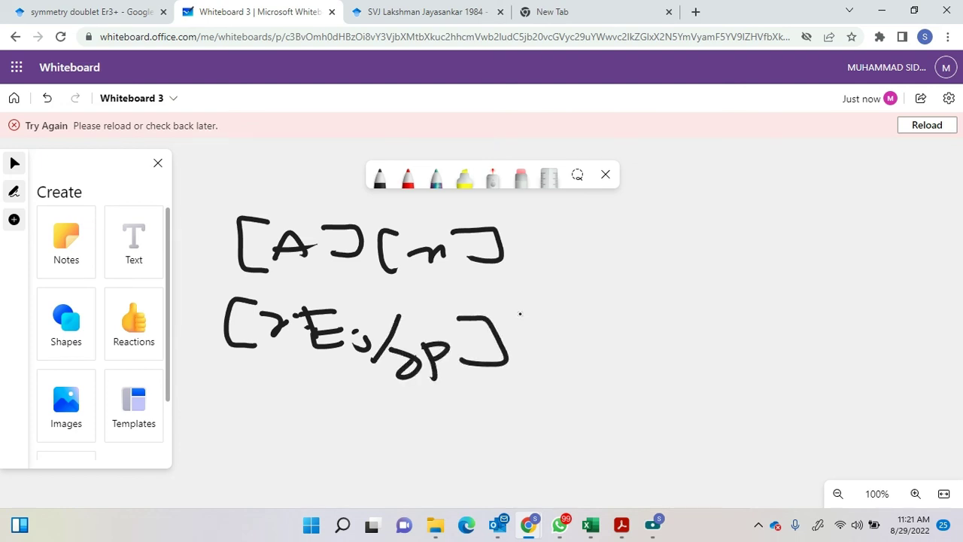
# - Complete the relation with [ΔP] = ΔE and an arc leading up from ΔE
pyautogui.moveTo(554, 319); pyautogui.dragTo(565, 357)
pyautogui.moveTo(566, 350)
pyautogui.mouseDown()
pyautogui.moveTo(608, 349)
pyautogui.moveTo(614, 321)
pyautogui.moveTo(617, 336)
pyautogui.moveTo(659, 348)
pyautogui.mouseUp()
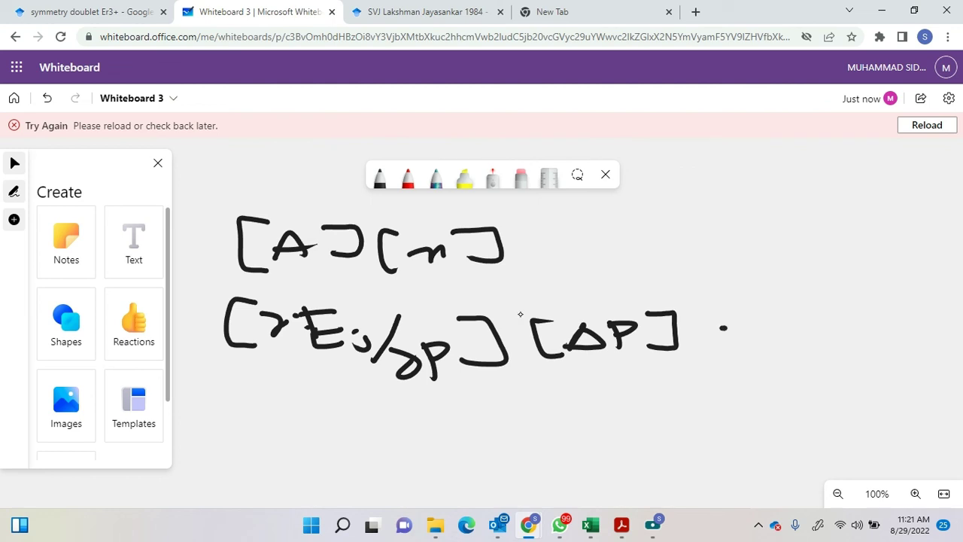
pyautogui.moveTo(722, 333)
pyautogui.mouseDown()
pyautogui.moveTo(782, 316)
pyautogui.moveTo(765, 342)
pyautogui.mouseUp()
pyautogui.moveTo(833, 313)
pyautogui.mouseDown()
pyautogui.moveTo(827, 337)
pyautogui.moveTo(853, 339)
pyautogui.mouseUp()
pyautogui.moveTo(816, 315); pyautogui.dragTo(851, 308)
pyautogui.moveTo(829, 325); pyautogui.dragTo(841, 324)
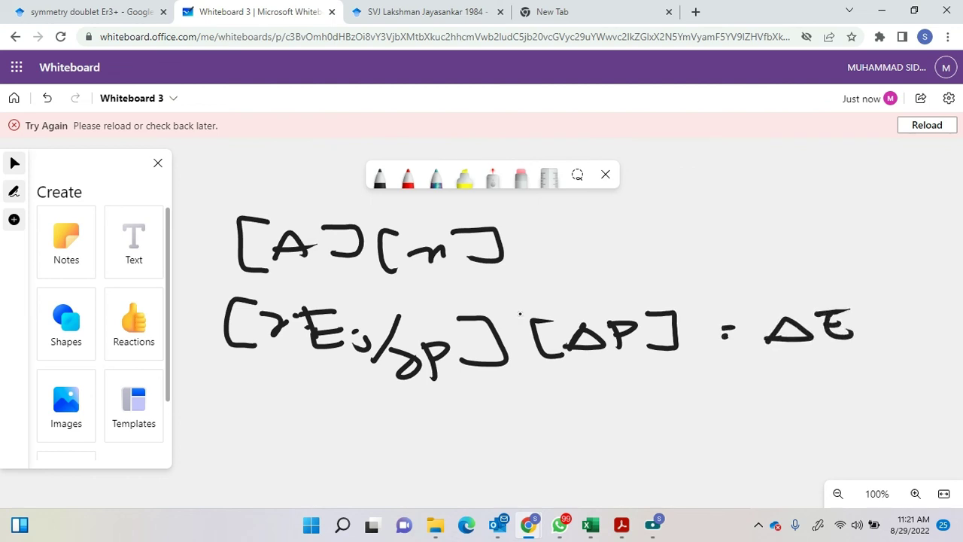
pyautogui.moveTo(837, 265); pyautogui.dragTo(857, 306)
# - Start writing the definition ΔE = Ej − Ei at top right
pyautogui.moveTo(669, 212); pyautogui.dragTo(712, 212)
pyautogui.moveTo(746, 182); pyautogui.dragTo(728, 212)
pyautogui.moveTo(729, 197); pyautogui.dragTo(787, 191)
pyautogui.moveTo(774, 198); pyautogui.dragTo(788, 198)
pyautogui.moveTo(852, 172)
pyautogui.mouseDown()
pyautogui.moveTo(853, 200)
pyautogui.moveTo(847, 191)
pyautogui.mouseUp()
pyautogui.moveTo(855, 185)
pyautogui.mouseDown()
pyautogui.moveTo(858, 208)
pyautogui.moveTo(909, 186)
pyautogui.mouseUp()
# - Finish the ΔE = Ej − Ei definition
pyautogui.moveTo(937, 170)
pyautogui.mouseDown()
pyautogui.moveTo(912, 197)
pyautogui.moveTo(931, 192)
pyautogui.mouseUp()
pyautogui.moveTo(922, 193); pyautogui.dragTo(957, 201)
pyautogui.moveTo(946, 181)
pyautogui.mouseDown()
pyautogui.moveTo(689, 152)
pyautogui.moveTo(726, 166)
pyautogui.mouseUp()
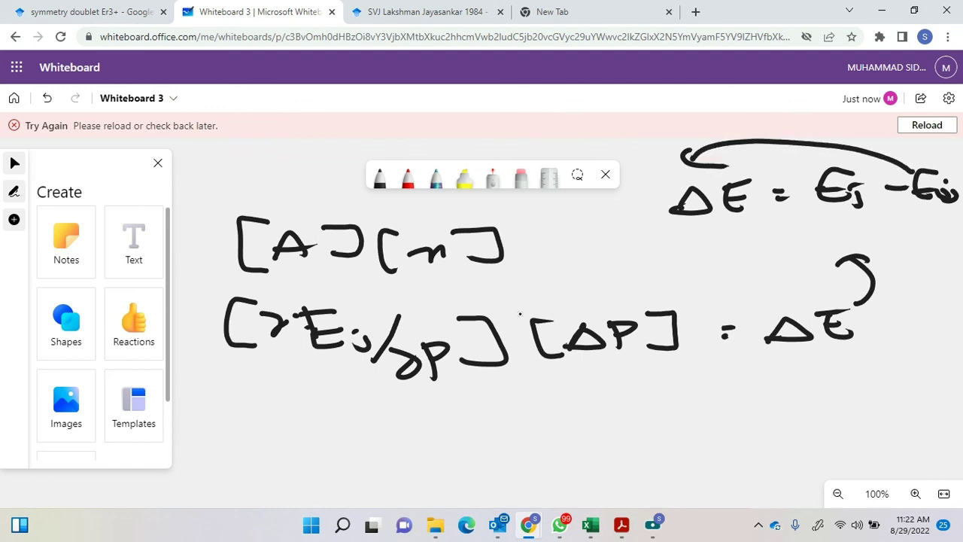
# - Write Ej = E0j + ΔE below the ΔE definition
pyautogui.moveTo(720, 229)
pyautogui.mouseDown()
pyautogui.moveTo(700, 231)
pyautogui.moveTo(707, 267)
pyautogui.mouseUp()
pyautogui.moveTo(681, 251)
pyautogui.mouseDown()
pyautogui.moveTo(703, 249)
pyautogui.moveTo(727, 267)
pyautogui.mouseUp()
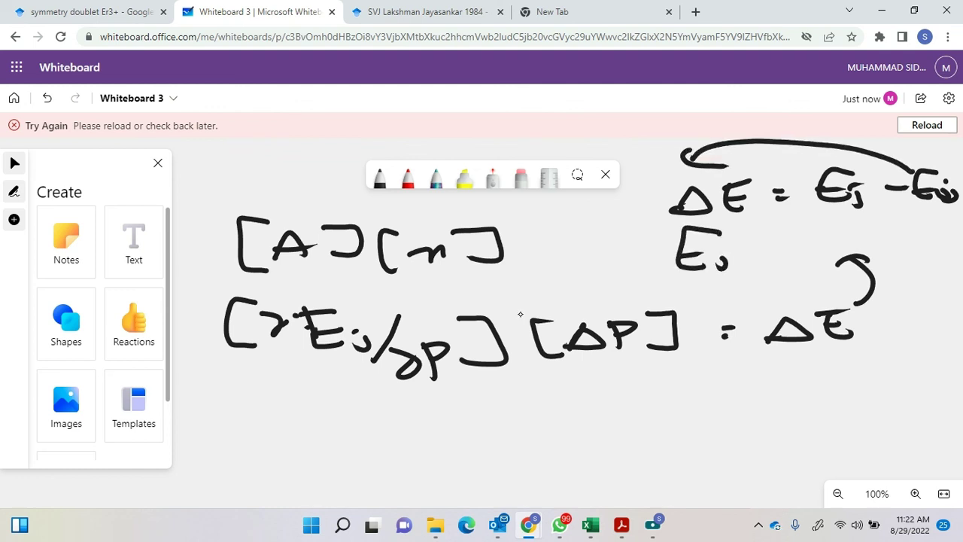
pyautogui.moveTo(782, 260); pyautogui.dragTo(811, 244)
pyautogui.moveTo(832, 233)
pyautogui.mouseDown()
pyautogui.moveTo(821, 251)
pyautogui.moveTo(844, 254)
pyautogui.mouseUp()
pyautogui.moveTo(827, 243); pyautogui.dragTo(862, 253)
pyautogui.moveTo(877, 240); pyautogui.dragTo(887, 259)
pyautogui.moveTo(912, 230); pyautogui.dragTo(912, 250)
pyautogui.moveTo(905, 242); pyautogui.dragTo(925, 239)
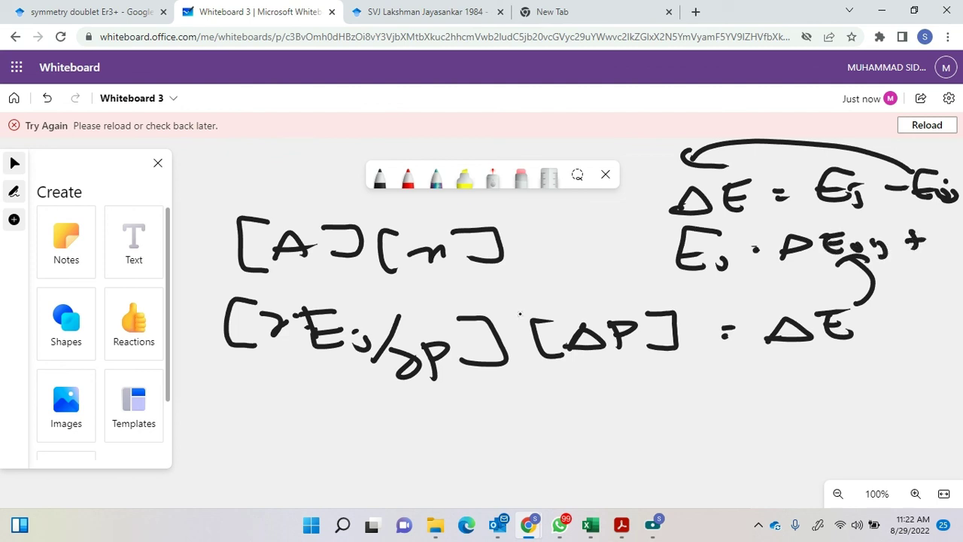
pyautogui.moveTo(786, 259); pyautogui.dragTo(829, 247)
pyautogui.moveTo(909, 267)
pyautogui.mouseDown()
pyautogui.moveTo(929, 287)
pyautogui.moveTo(958, 288)
pyautogui.mouseUp()
pyautogui.moveTo(936, 277); pyautogui.dragTo(952, 277)
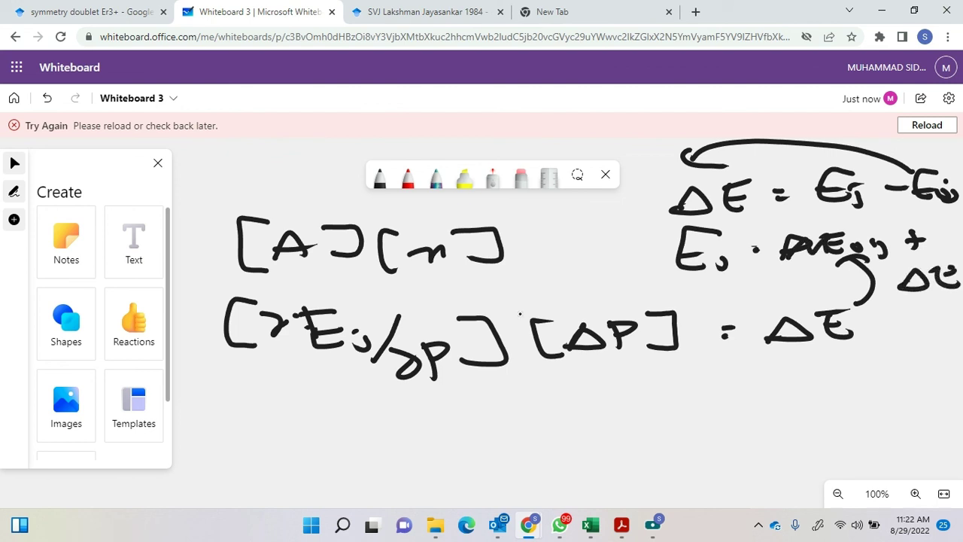
# - Circle Ej, label it 'calculated Ej' under the relation, and return to Excel
pyautogui.moveTo(674, 236); pyautogui.dragTo(662, 240)
pyautogui.moveTo(706, 286); pyautogui.dragTo(714, 336)
pyautogui.moveTo(664, 385); pyautogui.dragTo(662, 397)
pyautogui.moveTo(676, 394); pyautogui.dragTo(703, 402)
pyautogui.moveTo(707, 388); pyautogui.dragTo(738, 403)
pyautogui.moveTo(749, 379)
pyautogui.mouseDown()
pyautogui.moveTo(760, 406)
pyautogui.moveTo(806, 391)
pyautogui.mouseUp()
pyautogui.moveTo(799, 385)
pyautogui.mouseDown()
pyautogui.moveTo(821, 389)
pyautogui.moveTo(845, 372)
pyautogui.mouseUp()
pyautogui.moveTo(871, 370)
pyautogui.mouseDown()
pyautogui.moveTo(892, 380)
pyautogui.moveTo(888, 391)
pyautogui.mouseUp()
pyautogui.moveTo(906, 381)
pyautogui.mouseDown()
pyautogui.moveTo(912, 391)
pyautogui.moveTo(899, 381)
pyautogui.mouseUp()
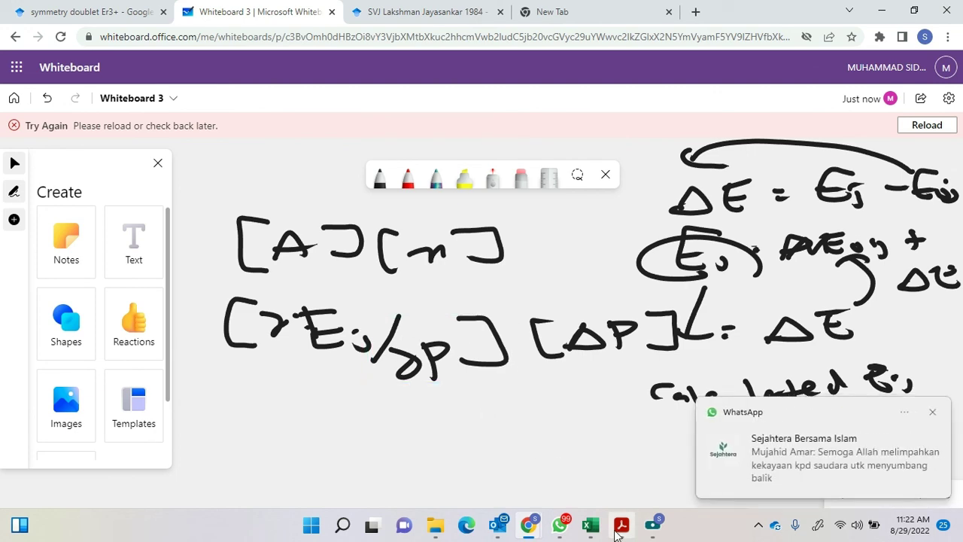
pyautogui.click(591, 525)
# - Check the BF3 RMS, BE3 difference and BD3 energy formulas, then minimize Excel
pyautogui.click(514, 220)
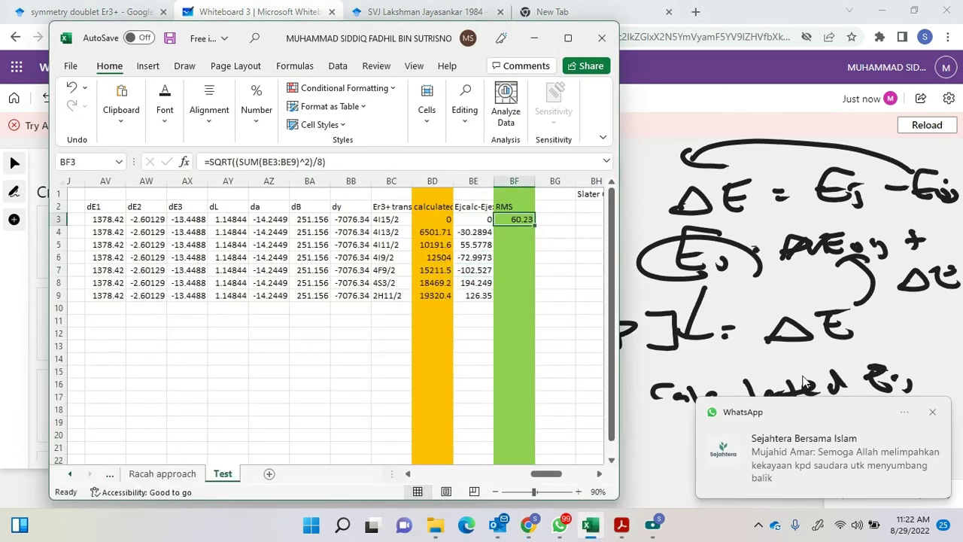
pyautogui.click(933, 413)
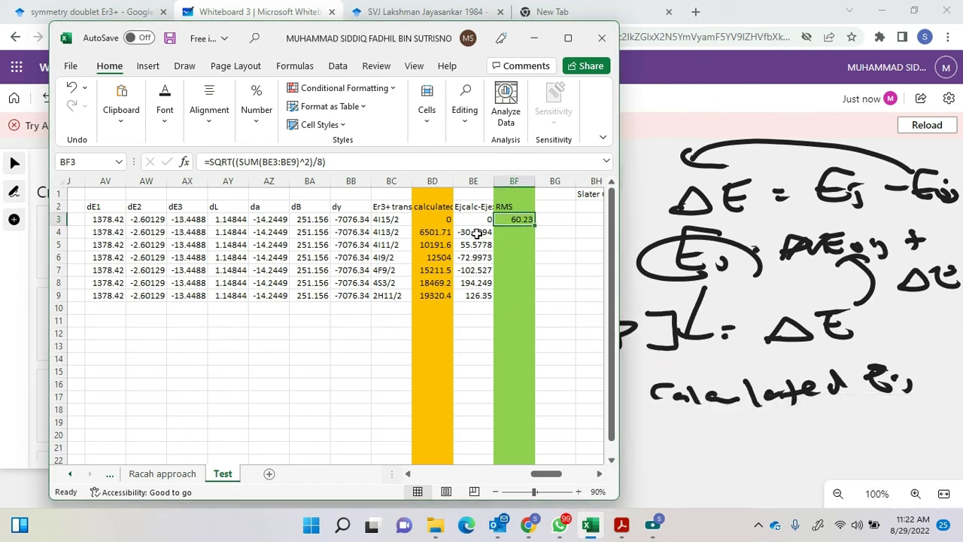
pyautogui.click(473, 218)
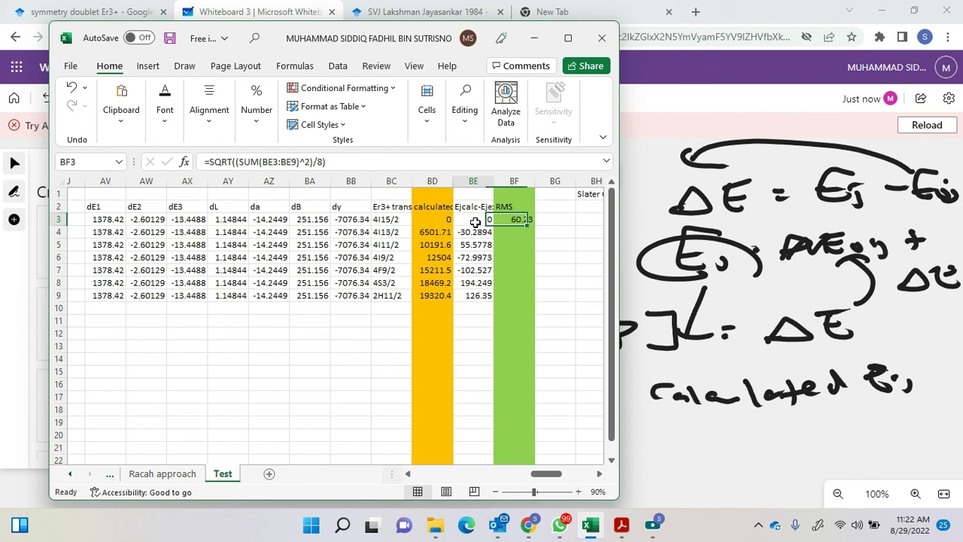
pyautogui.click(435, 221)
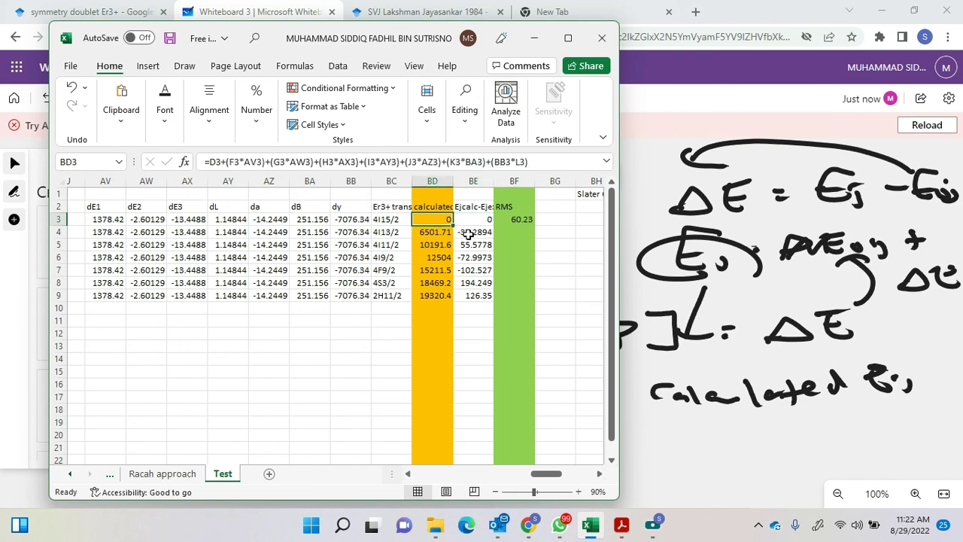
pyautogui.click(539, 37)
pyautogui.click(653, 525)
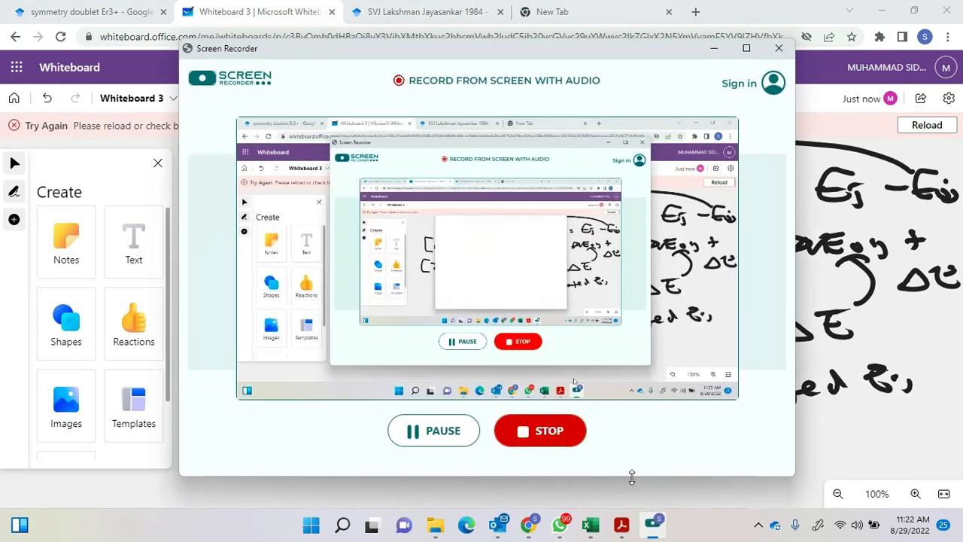